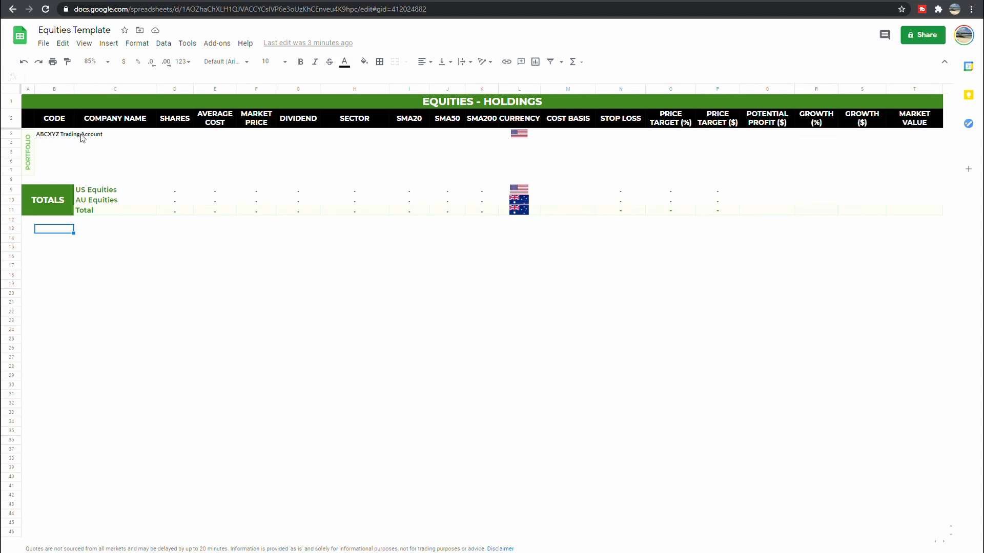
# Step: Enter 5000 as the market value of the ABCXYZ Trading Account row
pyautogui.click(925, 136)
pyautogui.write('5000')
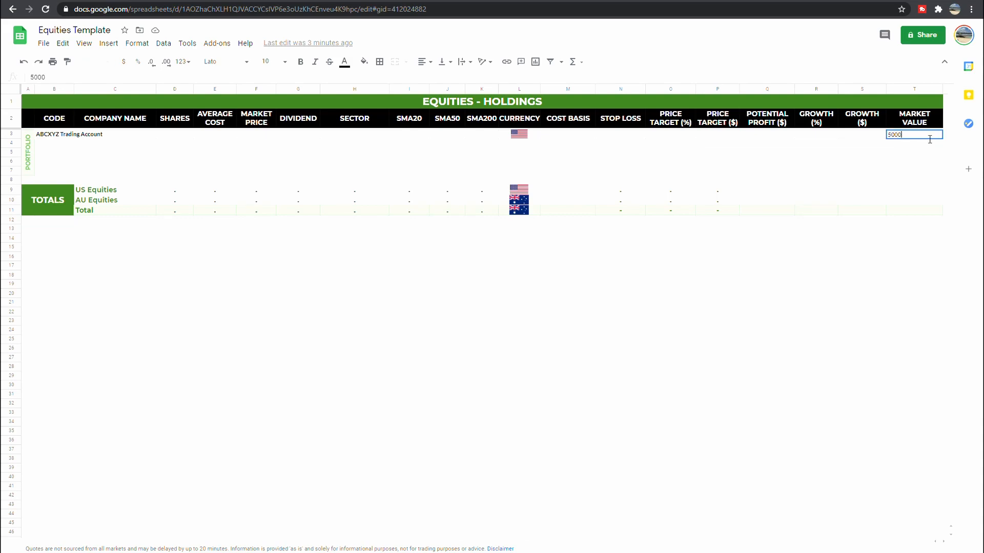
pyautogui.press('Return')
# Step: List the stock codes BA, TSLA, ASX:APT and ASX:NAB in the Code column, starting in the row below the trading account
pyautogui.click(65, 144)
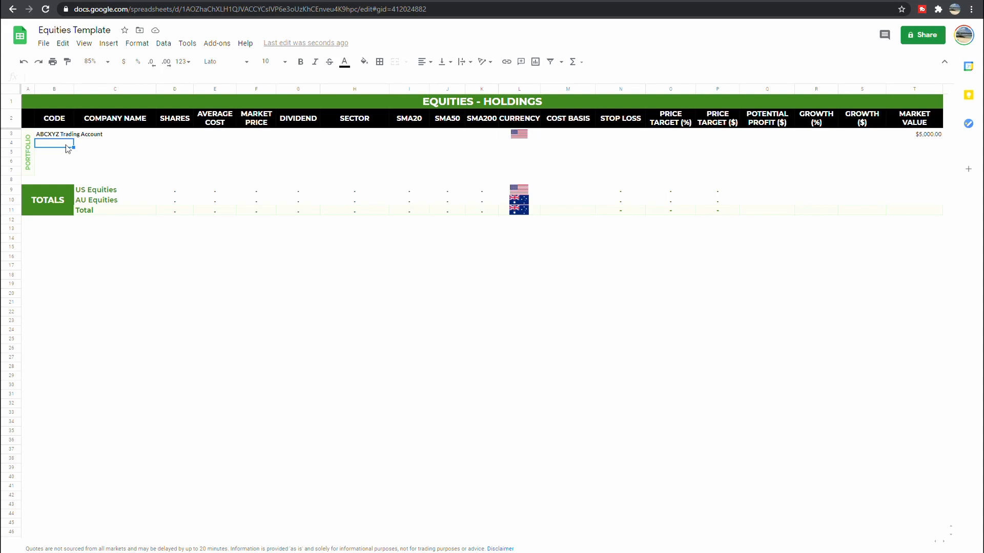
pyautogui.write('Ba')
pyautogui.press('Return')
pyautogui.write('TSLA')
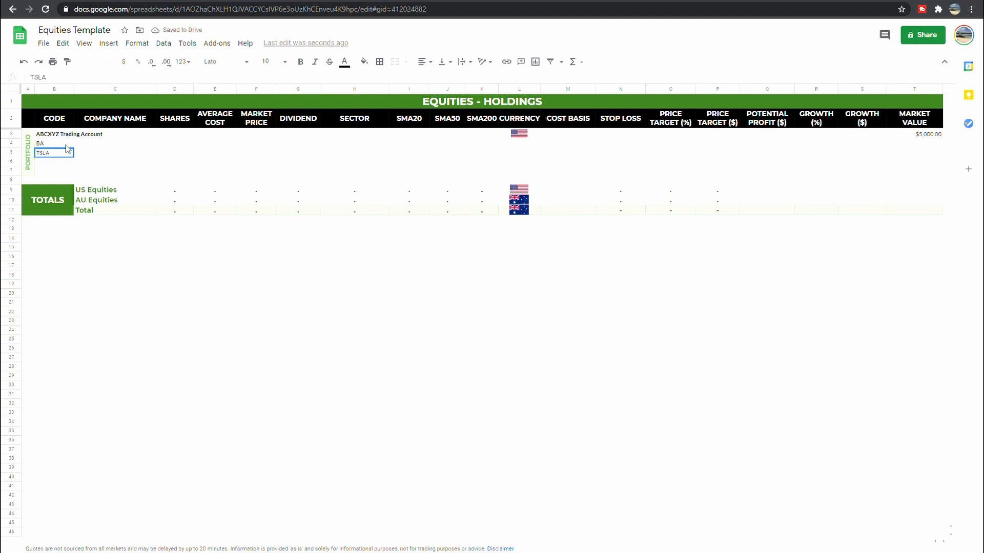
pyautogui.press('Return')
pyautogui.write('ASX')
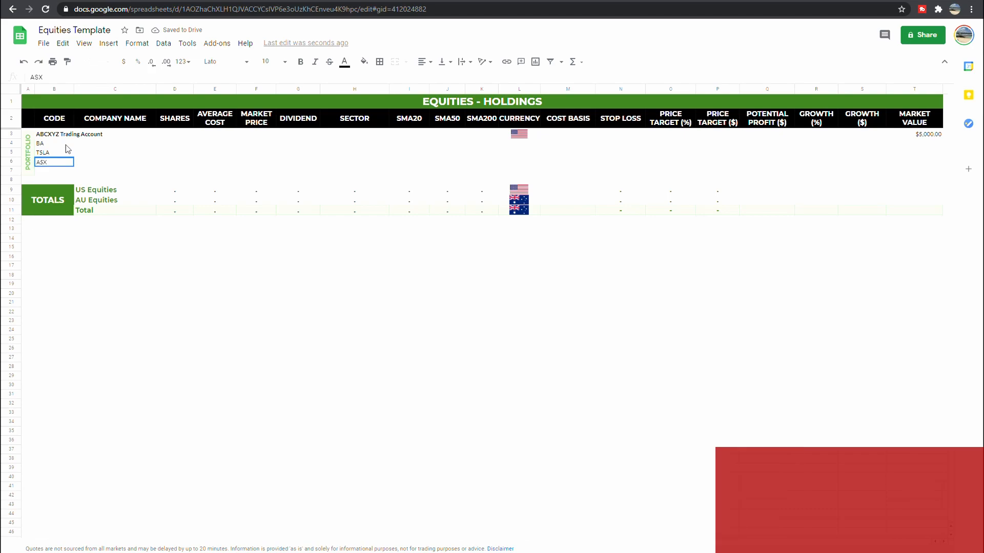
pyautogui.write(':APT')
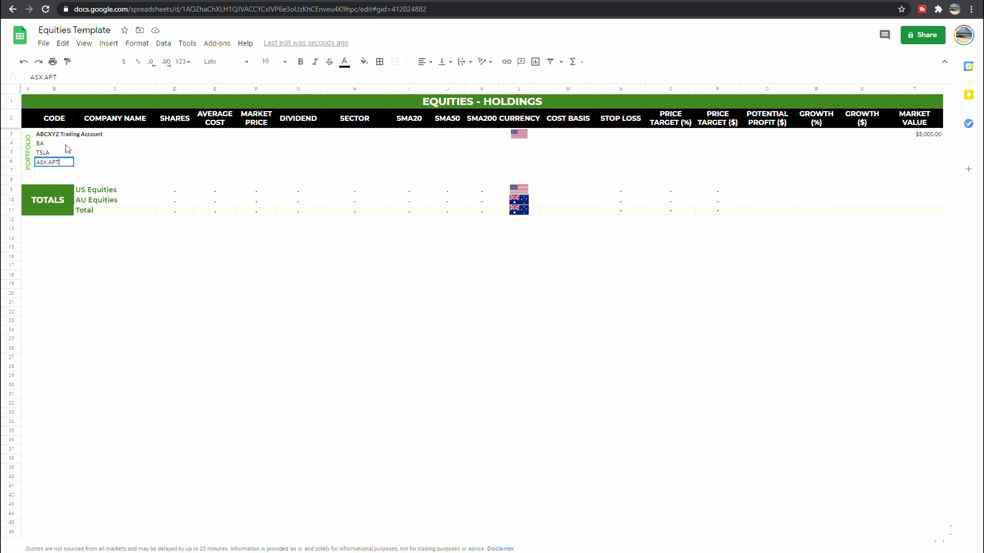
pyautogui.press('Return')
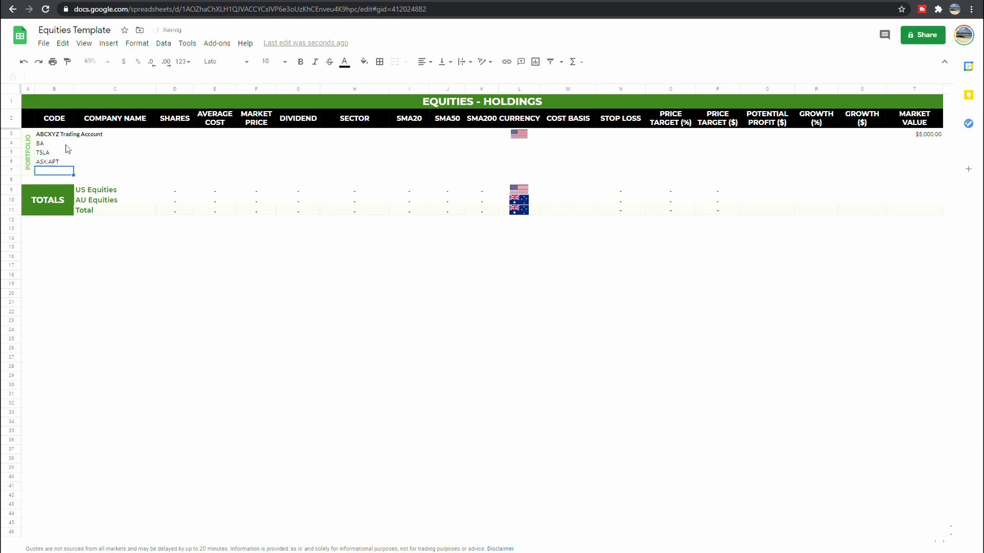
pyautogui.write('ASX:NAB')
pyautogui.press('Return')
# Step: Enter =GOOGLEFINANCE(B4, "name") as the company name for BA and fill the formula down to the ASX:NAB row
pyautogui.click(103, 145)
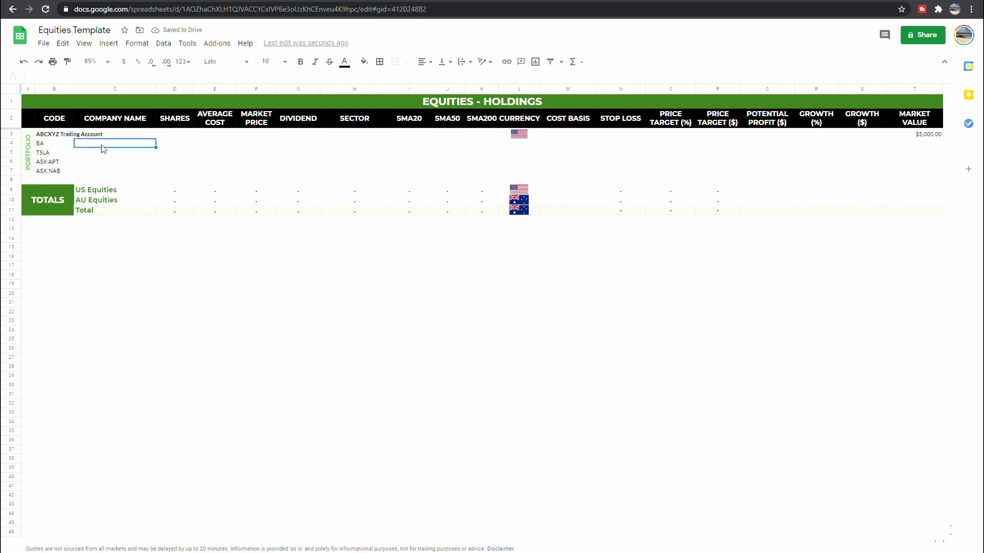
pyautogui.click(109, 84)
pyautogui.click(167, 258)
pyautogui.click(123, 145)
pyautogui.click(122, 83)
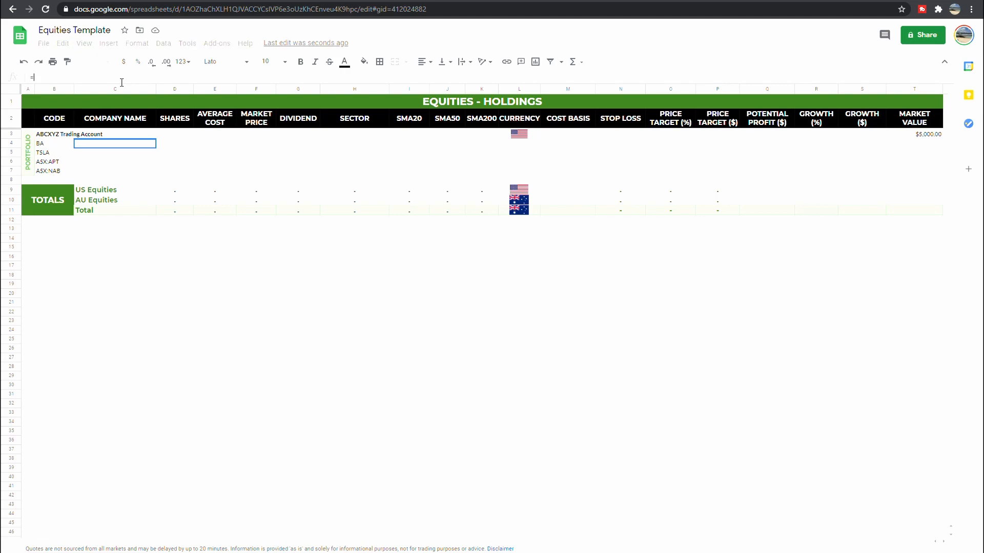
pyautogui.write('=GOOG')
pyautogui.press('Tab')
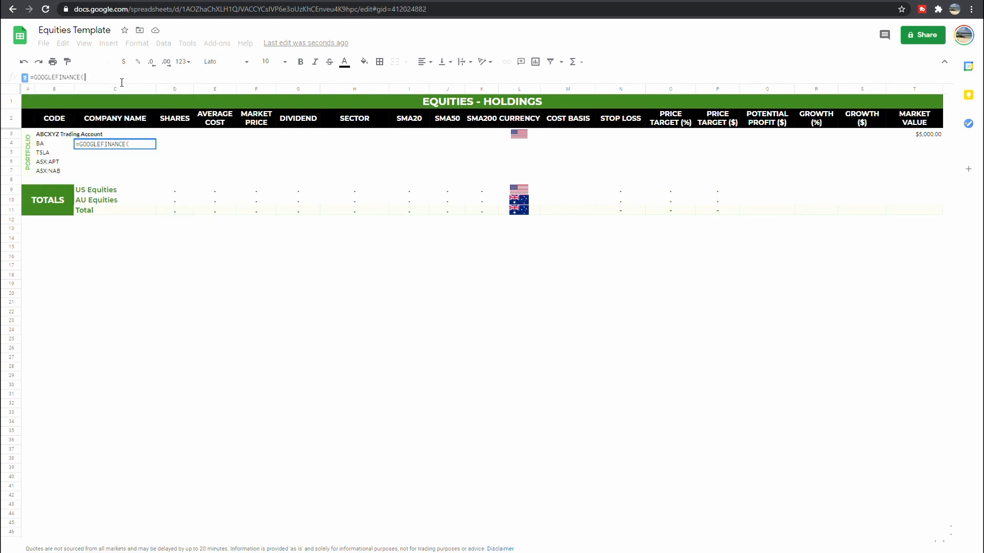
pyautogui.write('B4')
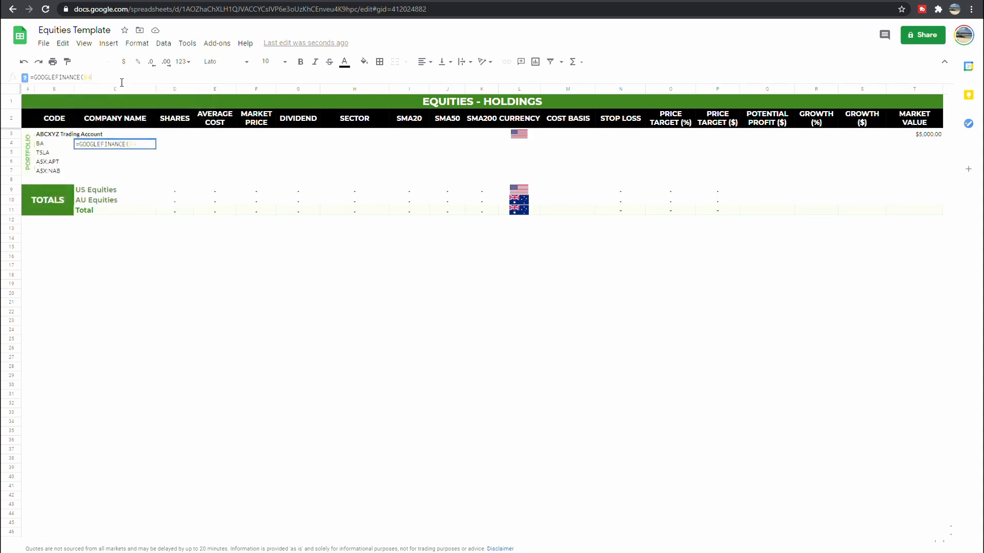
pyautogui.write(', "name')
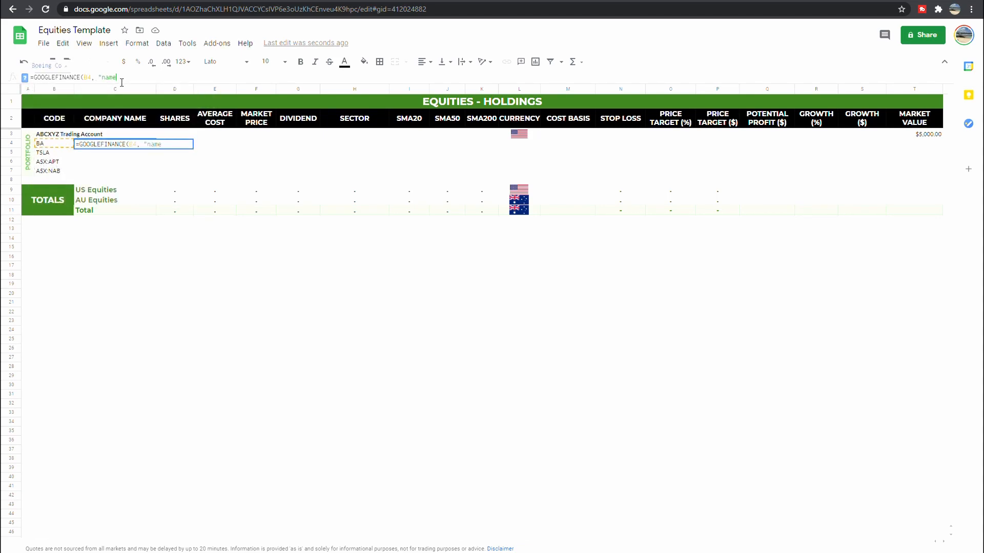
pyautogui.write('")')
pyautogui.press('Return')
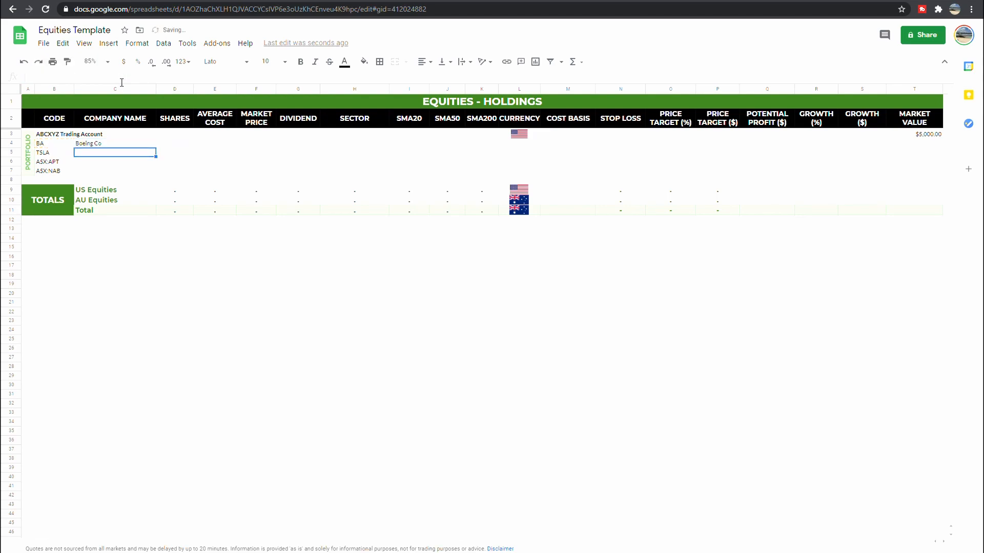
pyautogui.click(147, 145)
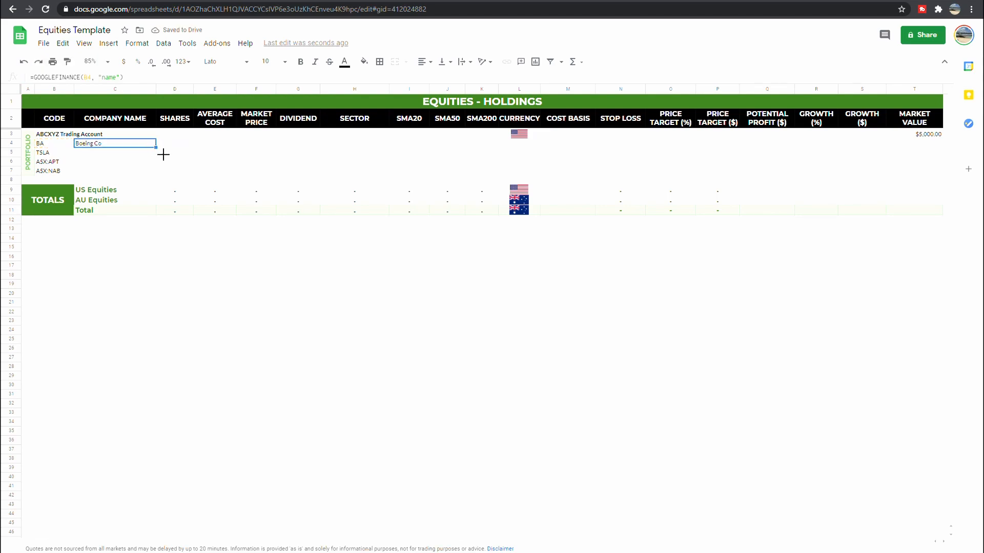
pyautogui.moveTo(163, 154); pyautogui.dragTo(156, 176)
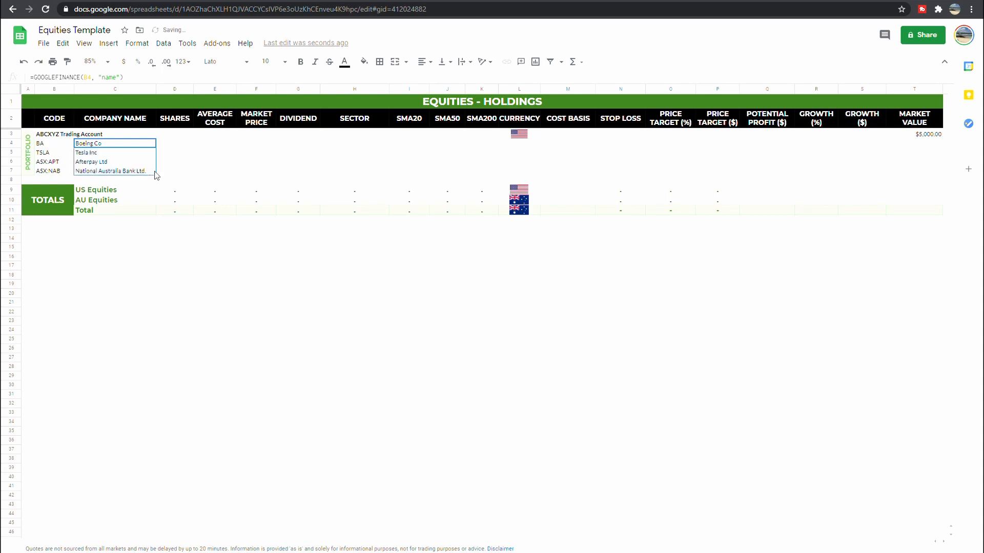
# Step: Enter the share counts 235 for BA, 237 for TSLA, 4387 for ASX:APT and 123 for ASX:NAB
pyautogui.click(170, 147)
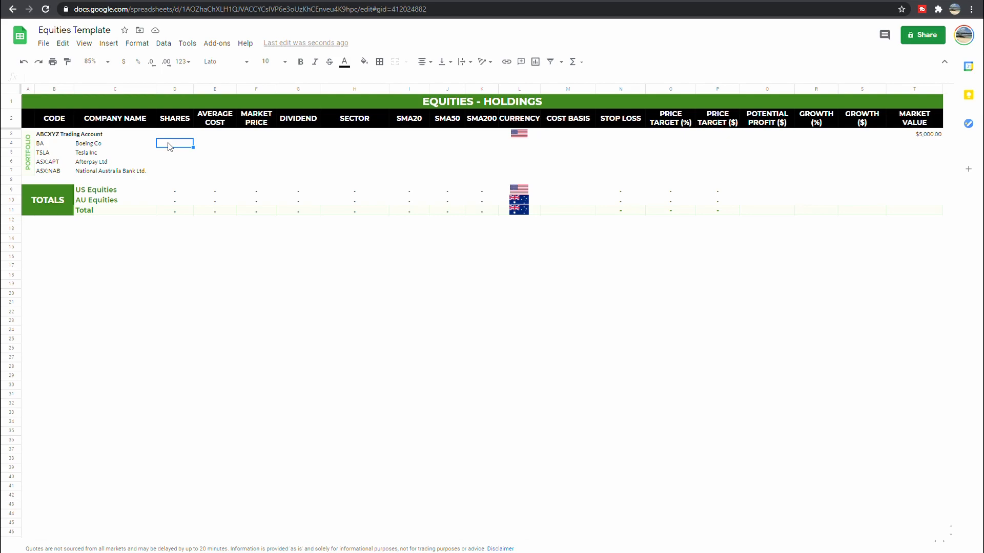
pyautogui.write('235')
pyautogui.press('Return')
pyautogui.write('237')
pyautogui.press('Return')
pyautogui.write('4387')
pyautogui.press('Return')
pyautogui.write('123')
# Step: Enter the average costs 120 for BA, 345 for TSLA, 3 for ASX:APT and 60 for ASX:NAB
pyautogui.click(224, 147)
pyautogui.write('120')
pyautogui.press('Return')
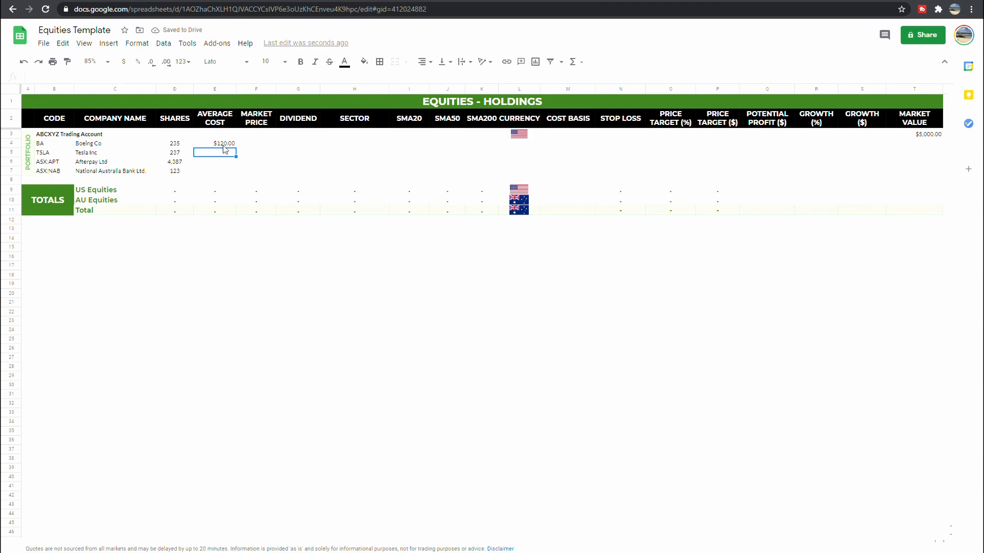
pyautogui.write('345')
pyautogui.press('Return')
pyautogui.write('3')
pyautogui.press('Return')
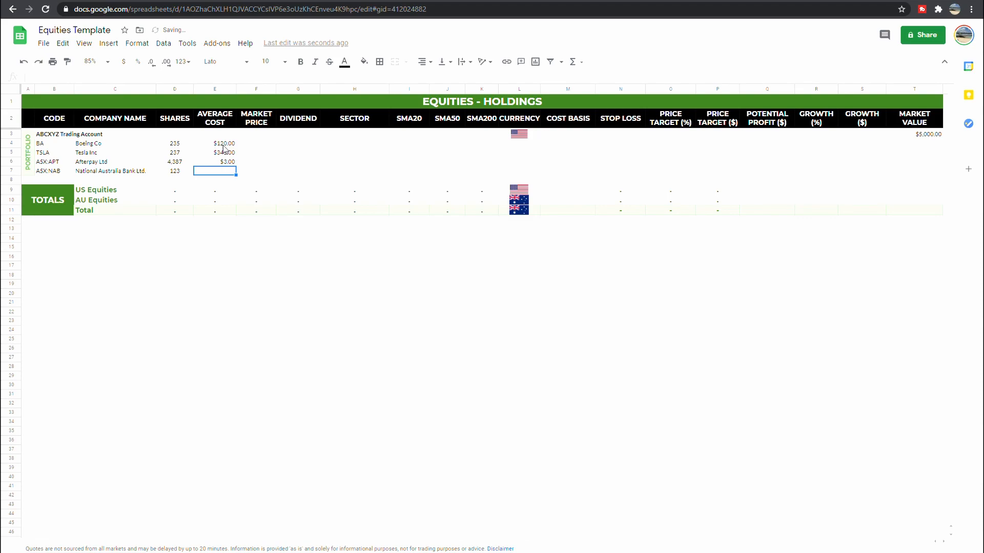
pyautogui.write('60')
# Step: Enter =GOOGLEFINANCE(B4, "price") as the market price for BA and accept the suggested fill for the remaining stocks
pyautogui.click(256, 143)
pyautogui.click(190, 82)
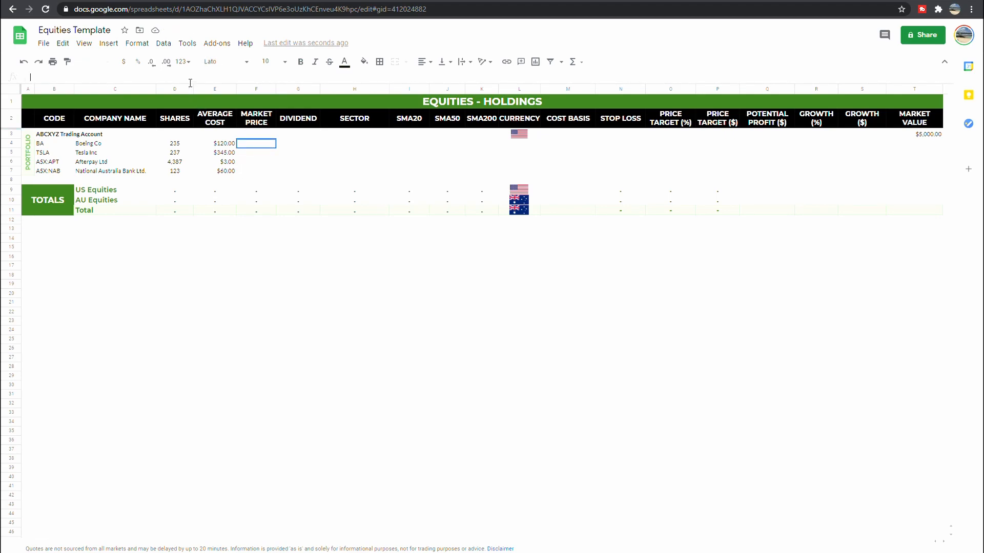
pyautogui.write('=GOOGLEFINANCE(')
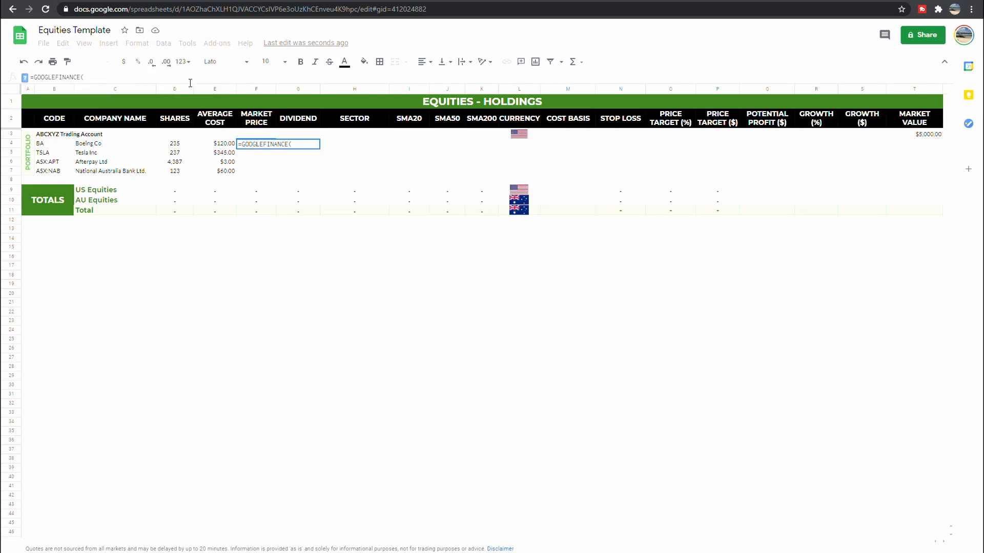
pyautogui.write('B4, "pric')
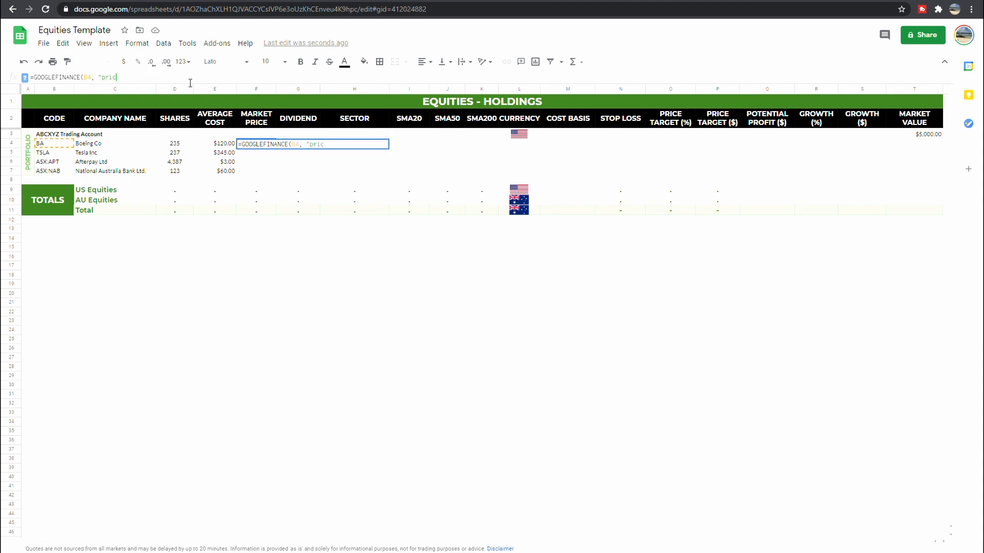
pyautogui.write('e")')
pyautogui.press('Return')
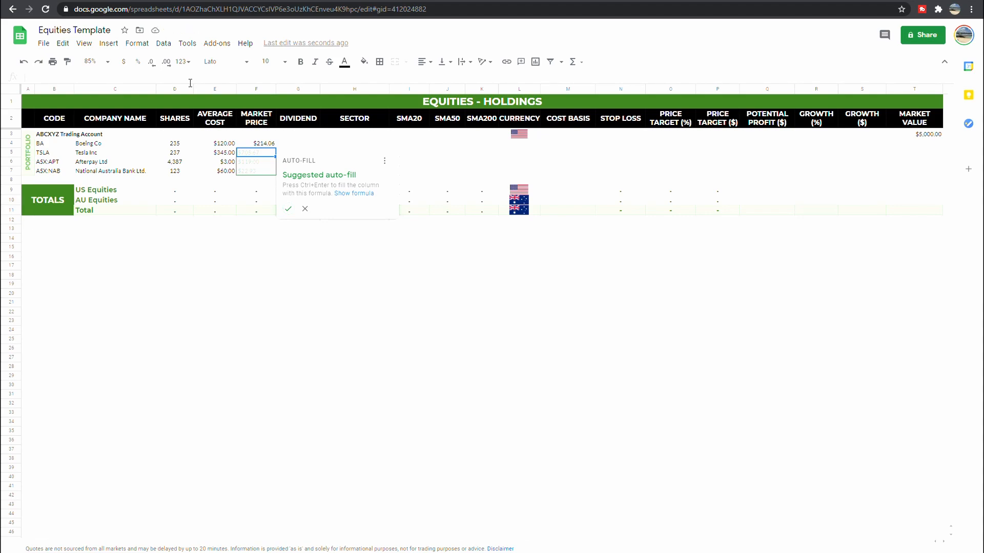
pyautogui.hotkey('ctrl', 'Return')
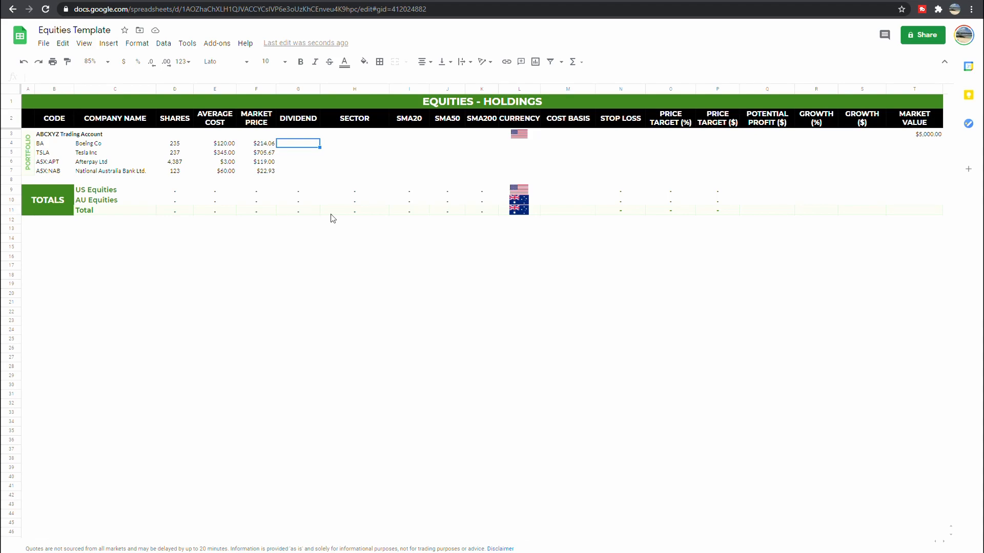
pyautogui.write('=(index(IMPORTHTML("http://finviz.com/quote.ashx?t="&B4,"table", 8),8,2)')
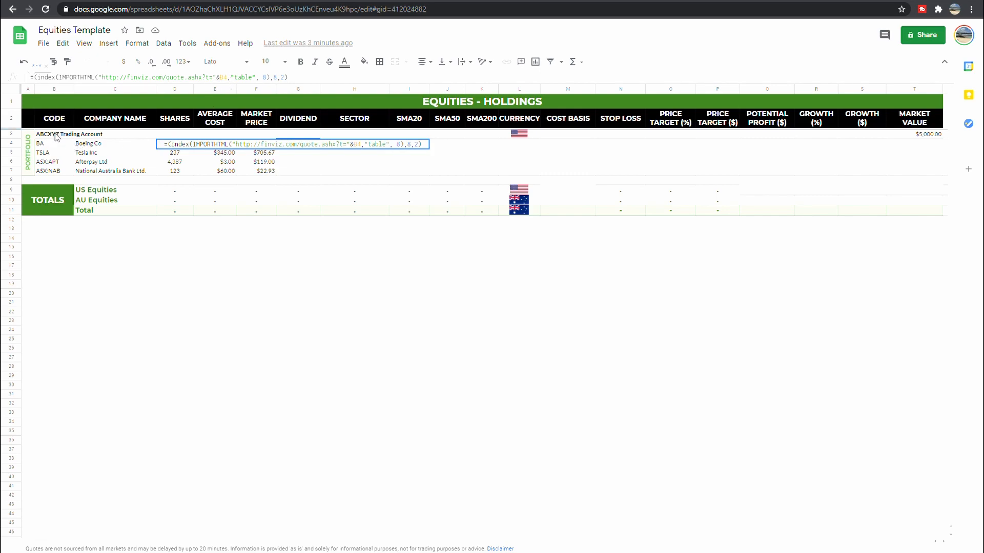
pyautogui.doubleClick(264, 77)
pyautogui.doubleClick(275, 77)
pyautogui.click(287, 79)
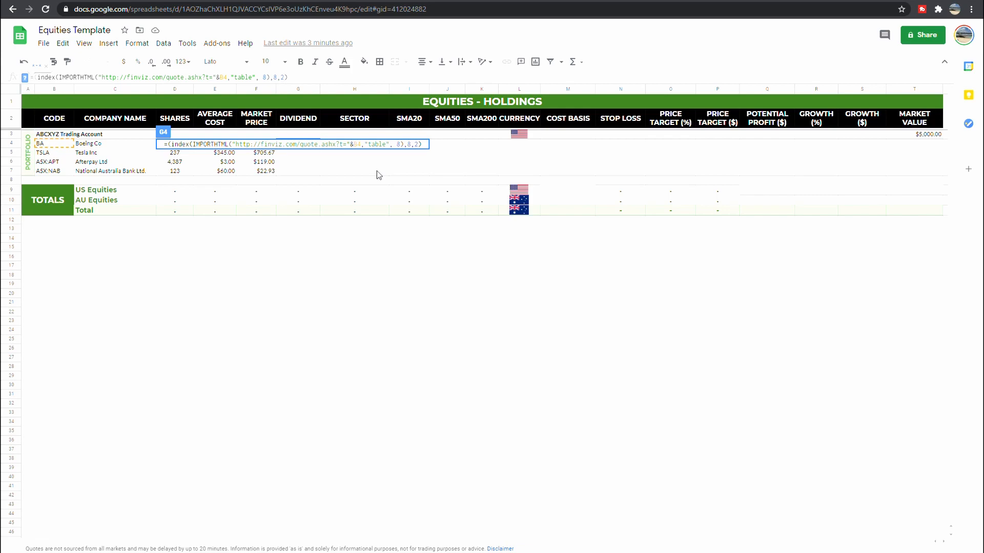
pyautogui.press('Return')
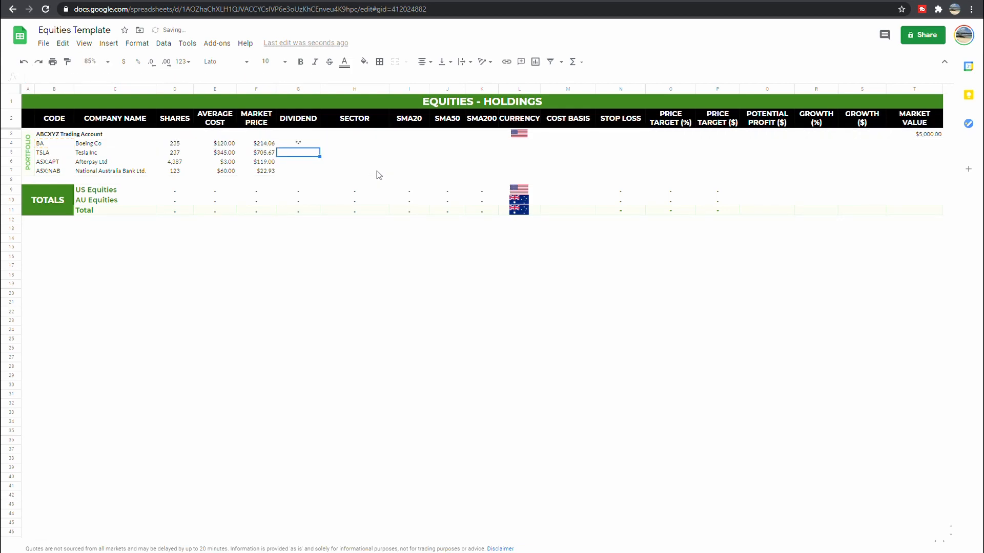
# Step: Wrap the BA dividend formula in SUBSTITUTE so that "*" is replaced with an empty string
pyautogui.click(314, 144)
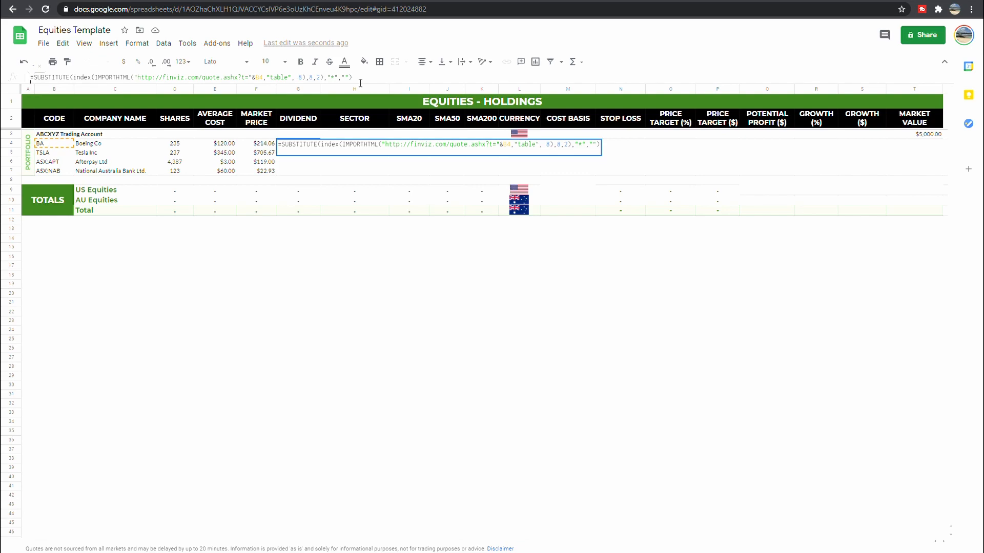
pyautogui.doubleClick(54, 78)
pyautogui.moveTo(340, 82); pyautogui.dragTo(333, 82)
pyautogui.click(334, 82)
pyautogui.click(356, 79)
pyautogui.press('Return')
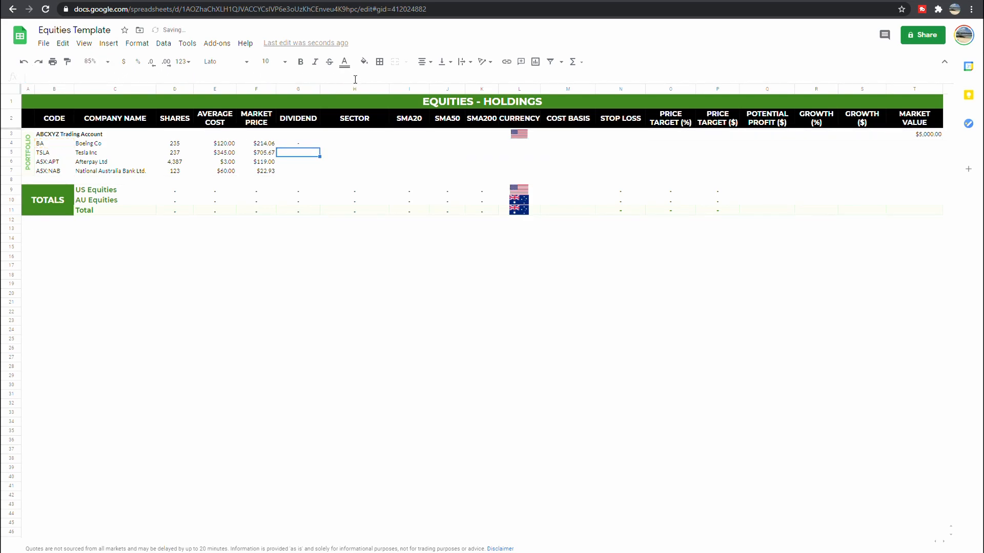
# Step: Fill the BA dividend formula down to the ASX:NAB row and inspect the ASX:APT cell's formula and note
pyautogui.click(312, 145)
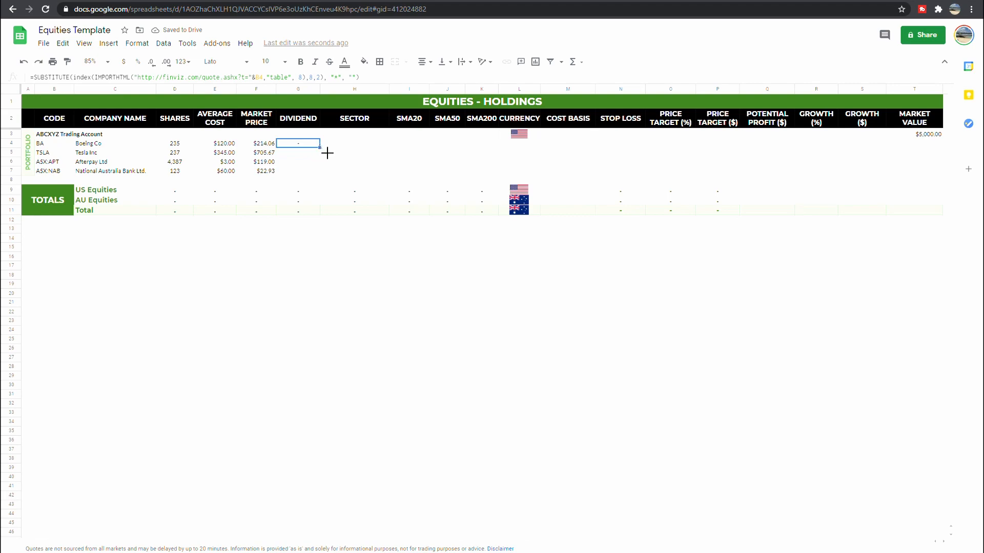
pyautogui.moveTo(319, 147); pyautogui.dragTo(321, 174)
pyautogui.moveTo(317, 166)
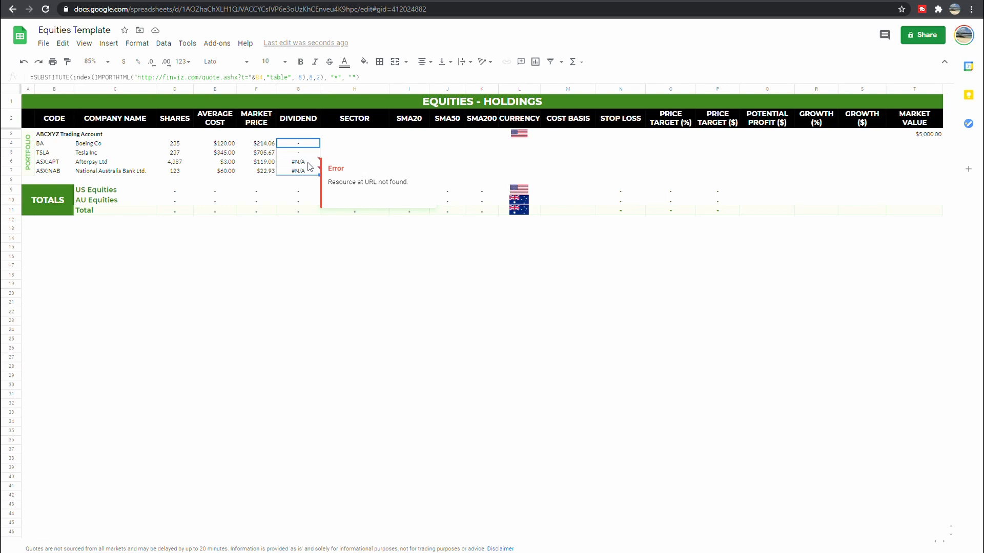
pyautogui.click(303, 162)
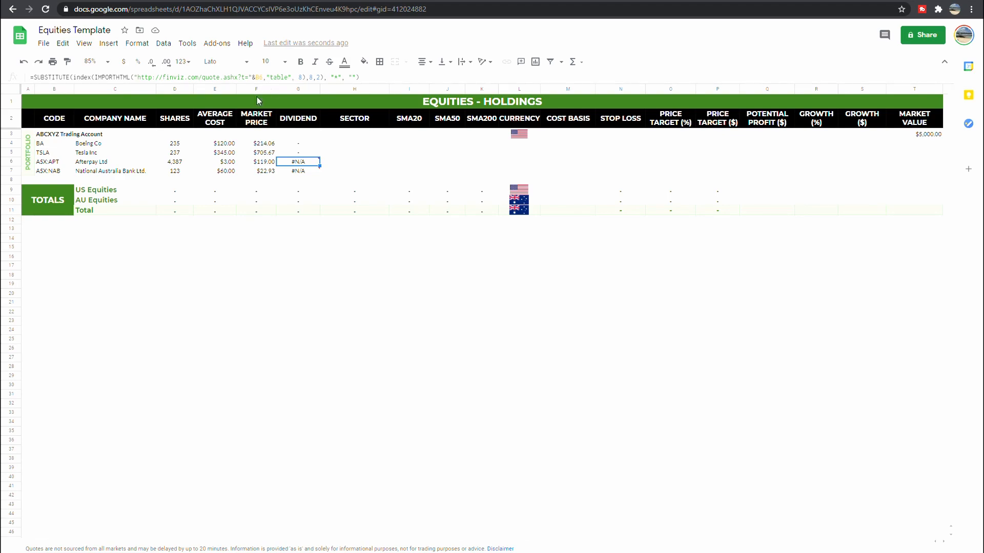
pyautogui.moveTo(316, 167)
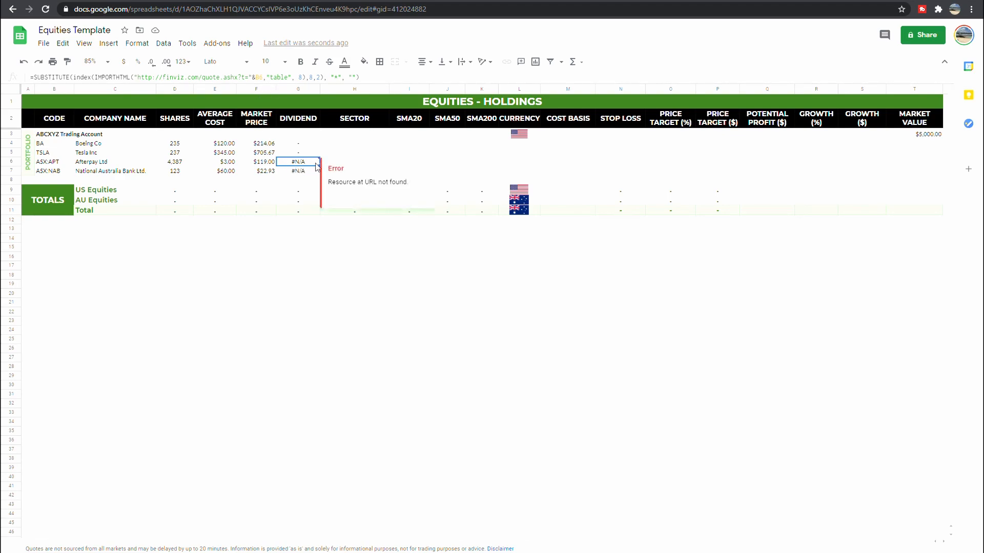
# Step: Enter Industrials as the sector for BA, then view the BA quote page on Finviz and return to the spreadsheet
pyautogui.click(342, 145)
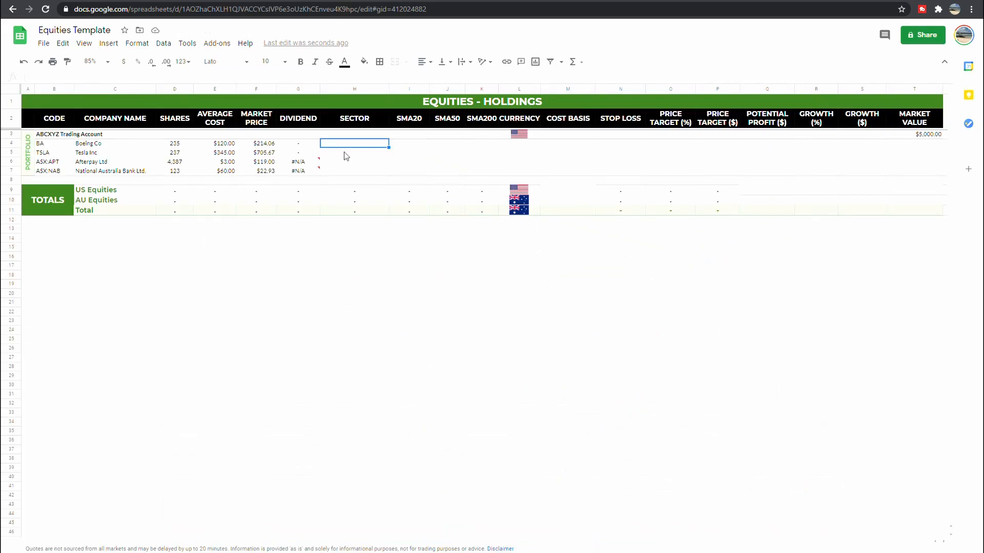
pyautogui.write('Industrials')
pyautogui.press('Return')
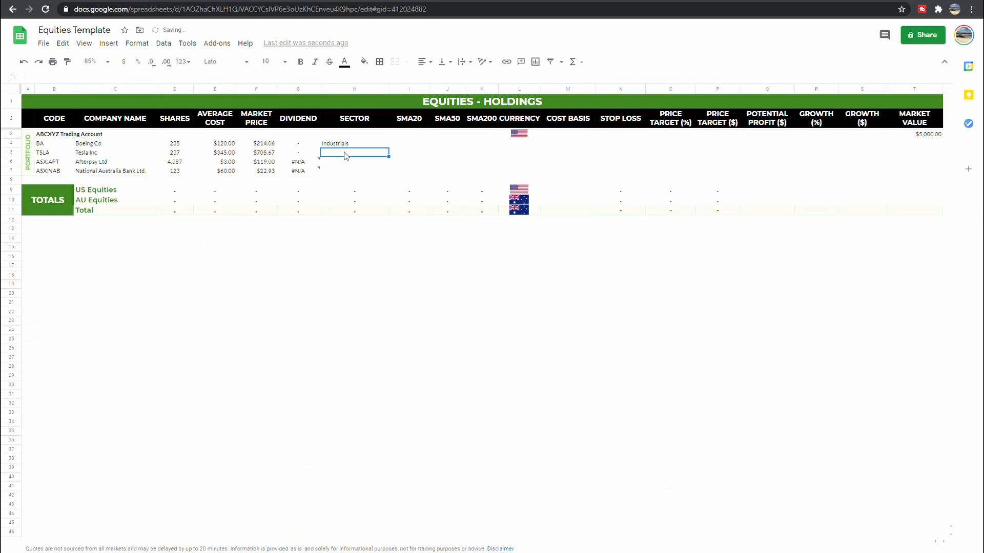
pyautogui.hotkey('ctrl', 'Tab')
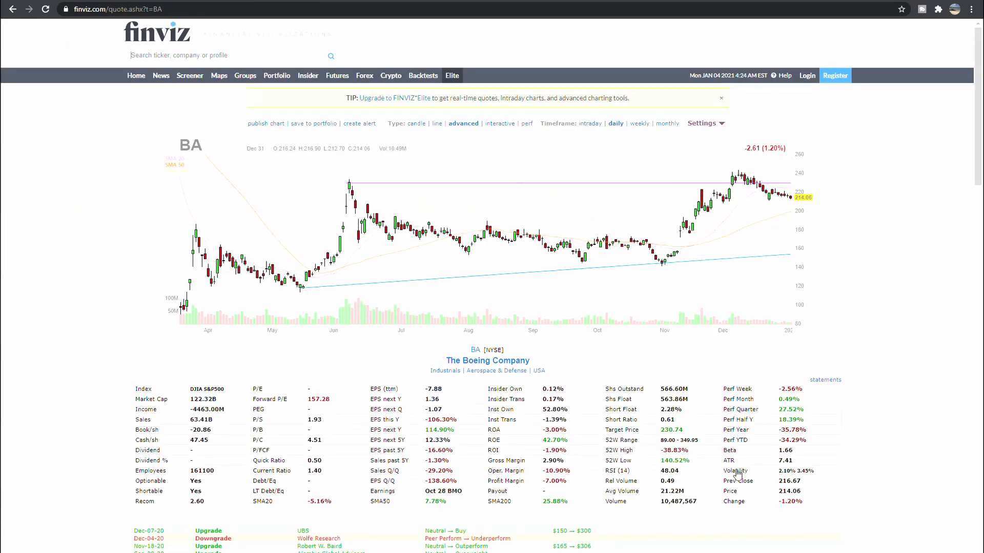
pyautogui.hotkey('ctrl', 'shift', 'Tab')
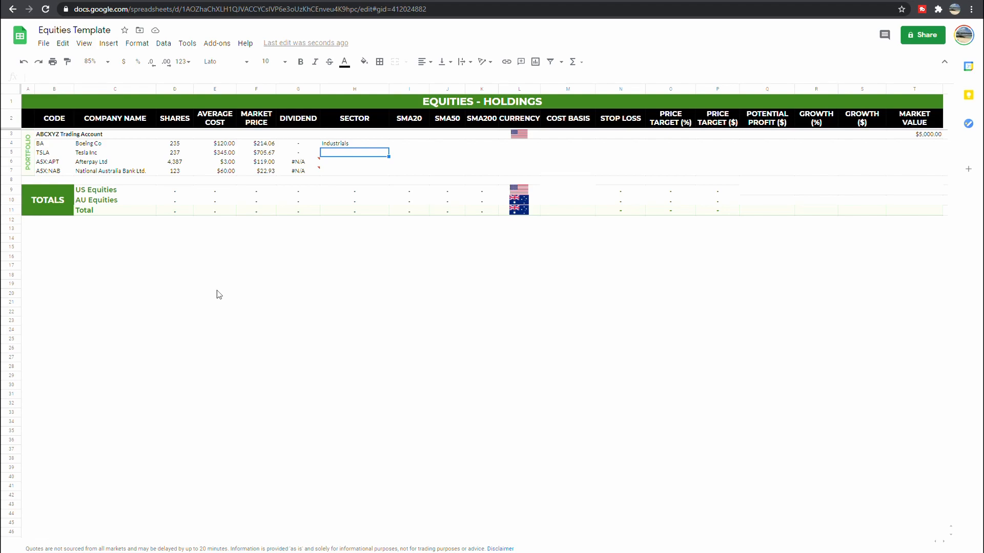
# Step: Reuse the BA dividend formula in the BA SMA20 cell, setting the Finviz table position to row 12, column 4
pyautogui.click(386, 144)
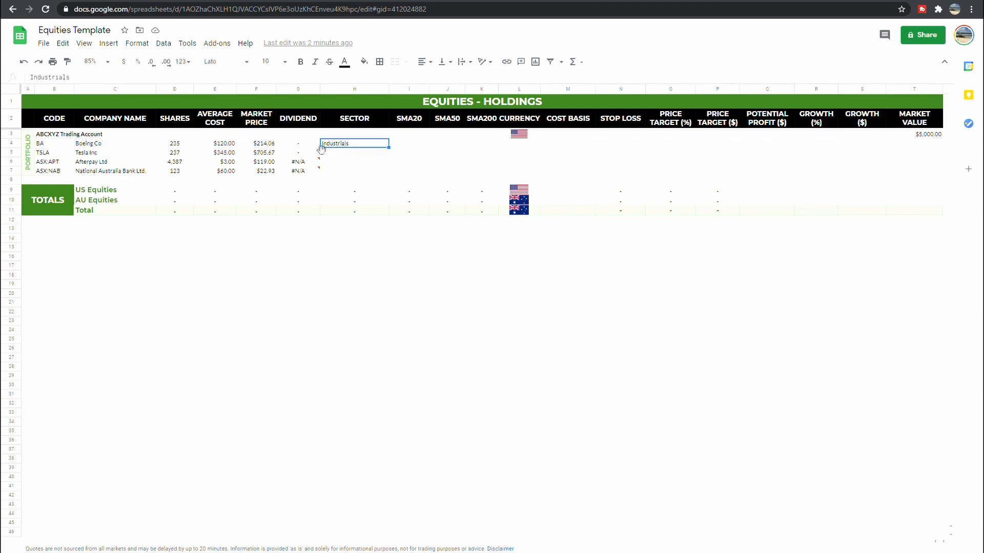
pyautogui.click(305, 148)
pyautogui.moveTo(360, 76); pyautogui.dragTo(29, 77)
pyautogui.press('Escape')
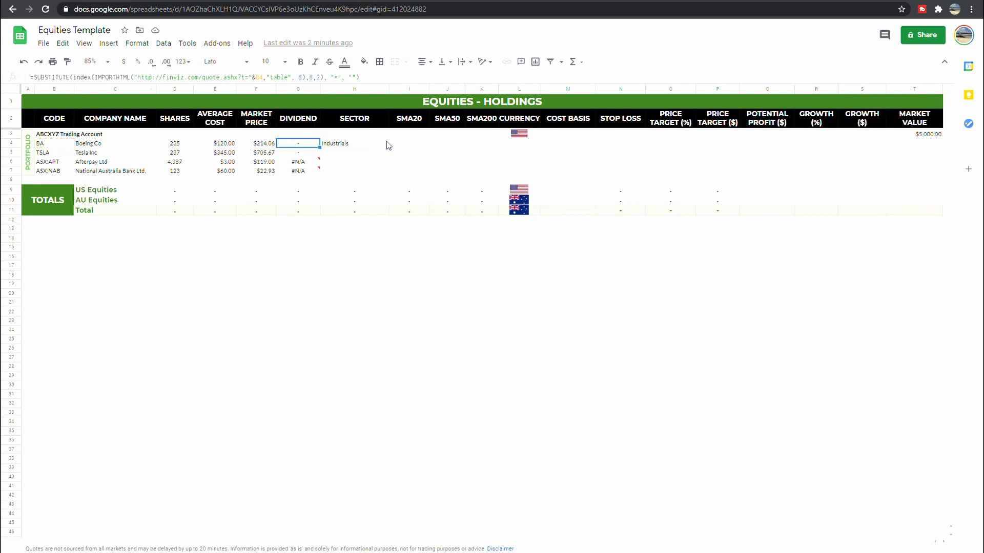
pyautogui.click(405, 145)
pyautogui.click(294, 1)
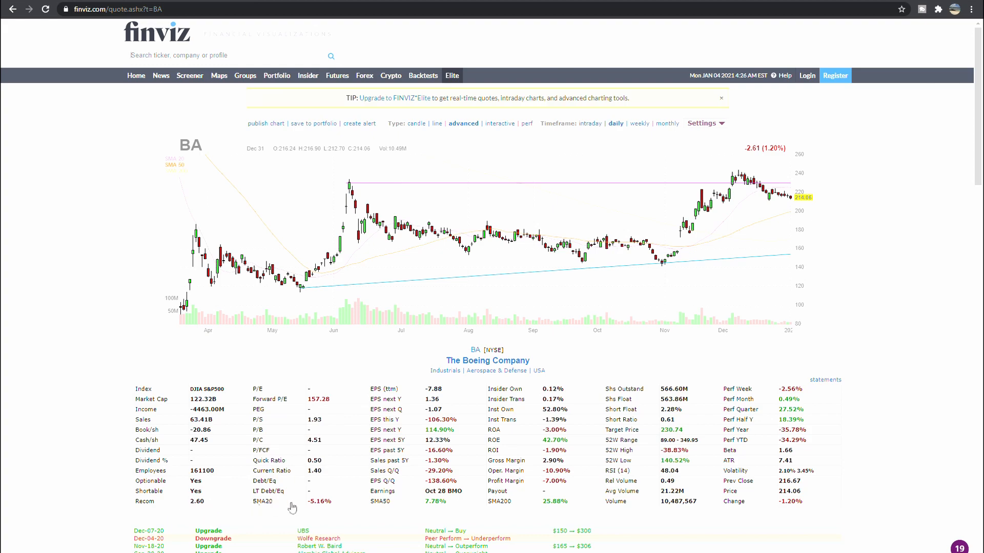
pyautogui.moveTo(332, 504); pyautogui.dragTo(313, 505)
pyautogui.hotkey('ctrl', 'Tab')
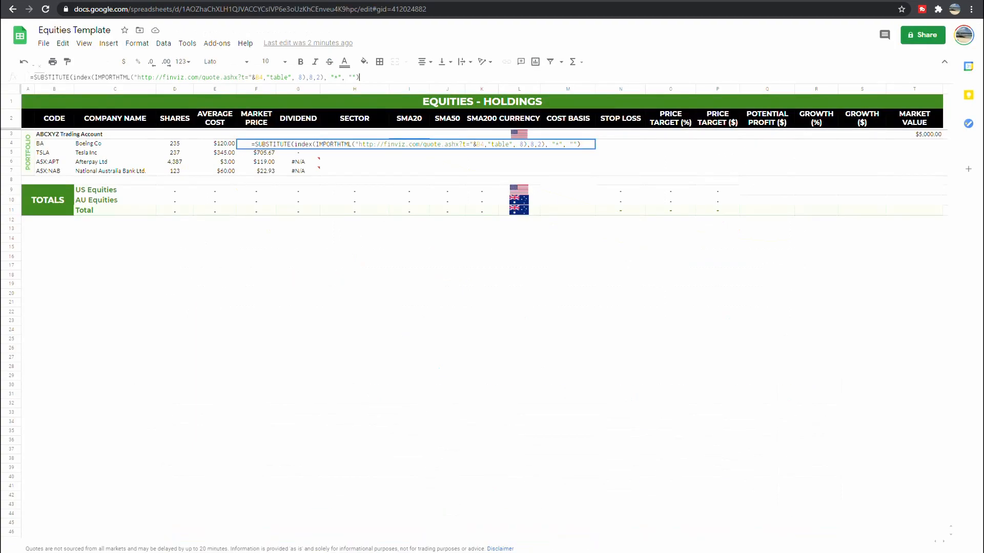
pyautogui.doubleClick(311, 78)
pyautogui.write('12')
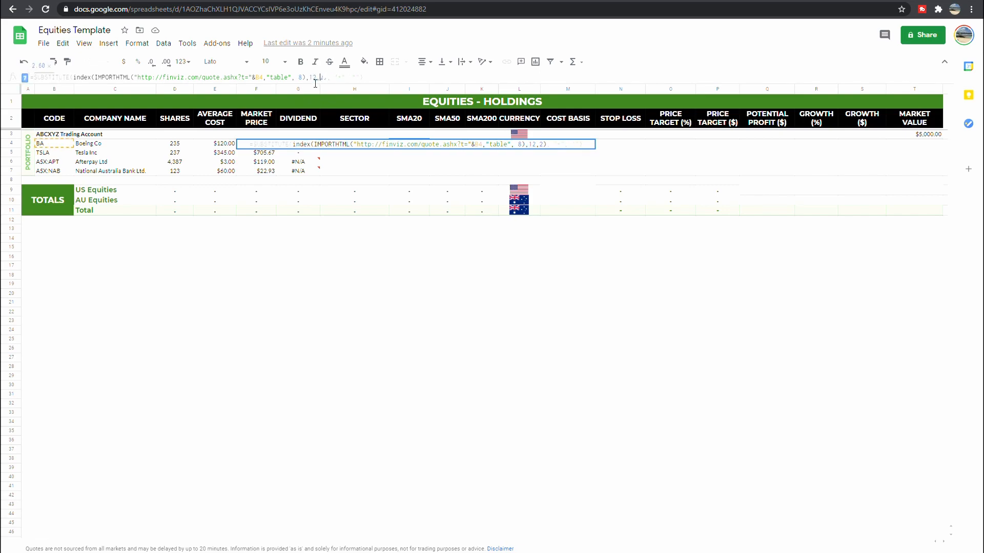
pyautogui.press('Return')
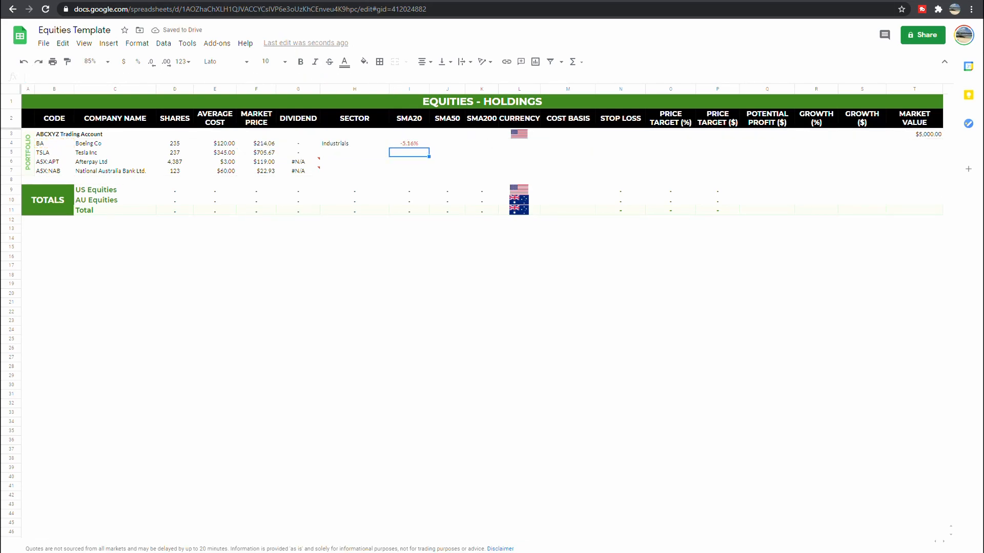
# Step: Copy the BA SMA20 formula into the BA SMA50 cell and set the Finviz table column to 6
pyautogui.click(276, 1)
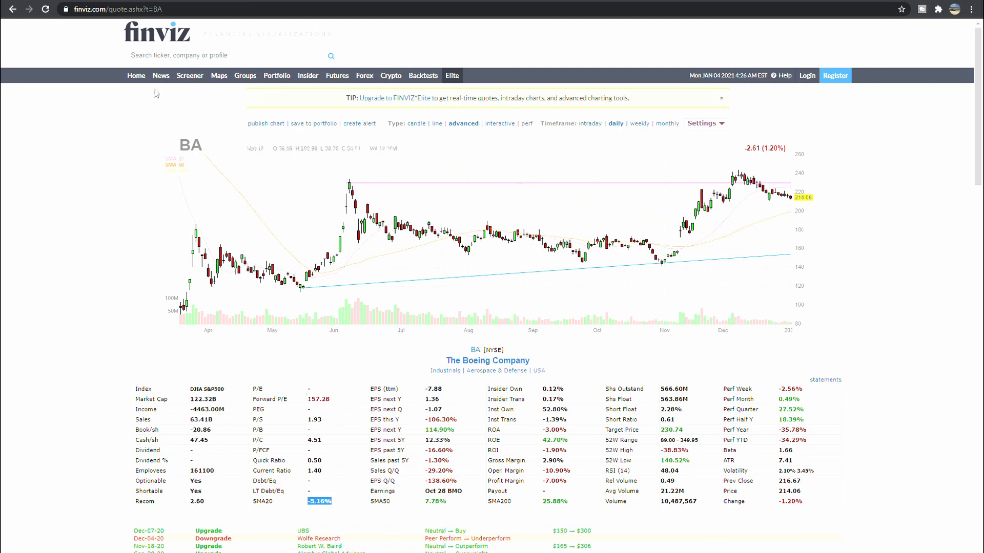
pyautogui.click(153, 1)
pyautogui.click(415, 143)
pyautogui.moveTo(373, 78); pyautogui.dragTo(194, 125)
pyautogui.click(447, 144)
pyautogui.hotkey('ctrl', 'v')
pyautogui.click(321, 79)
pyautogui.write('6')
pyautogui.press('Return')
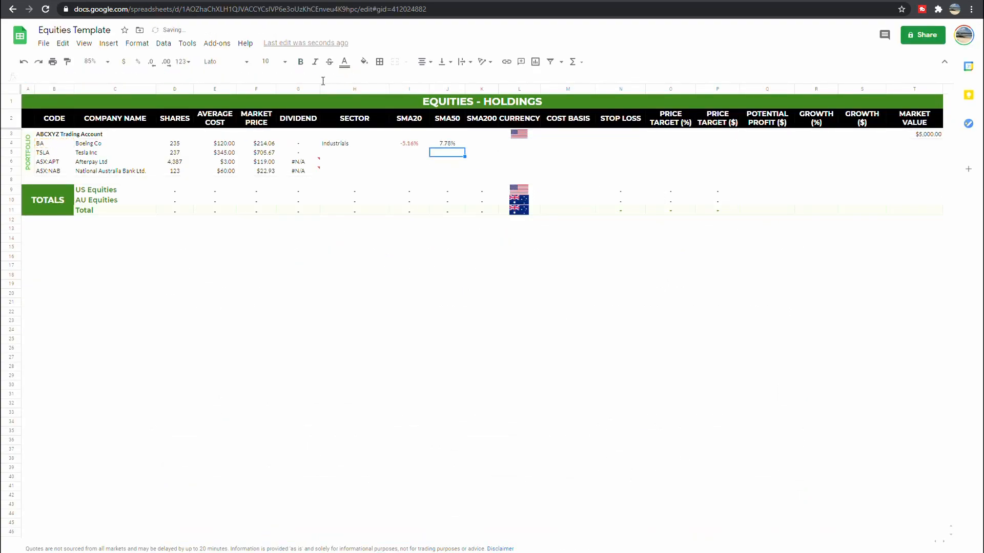
# Step: Copy the BA SMA50 formula into the BA SMA200 cell and adjust its column index to return the Finviz SMA200 value
pyautogui.click(448, 144)
pyautogui.moveTo(372, 78); pyautogui.dragTo(12, 73)
pyautogui.click(481, 143)
pyautogui.write('=SUBSTITUTE(index(IMPORTHTML("http://finviz.com/quote.ashx?t="&B4,"table", 8),12,6),"*","")')
pyautogui.click(321, 79)
pyautogui.press('Return')
# Step: Fill the BA SMA20, SMA50 and SMA200 formulas down to the ASX:NAB row
pyautogui.moveTo(409, 143); pyautogui.dragTo(482, 143)
pyautogui.moveTo(498, 148); pyautogui.dragTo(498, 175)
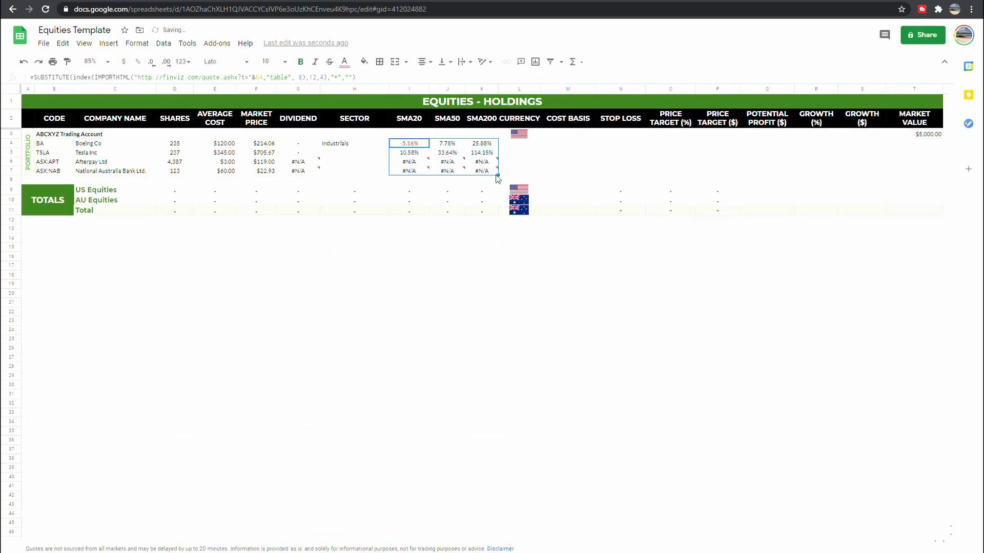
pyautogui.click(520, 302)
pyautogui.click(474, 240)
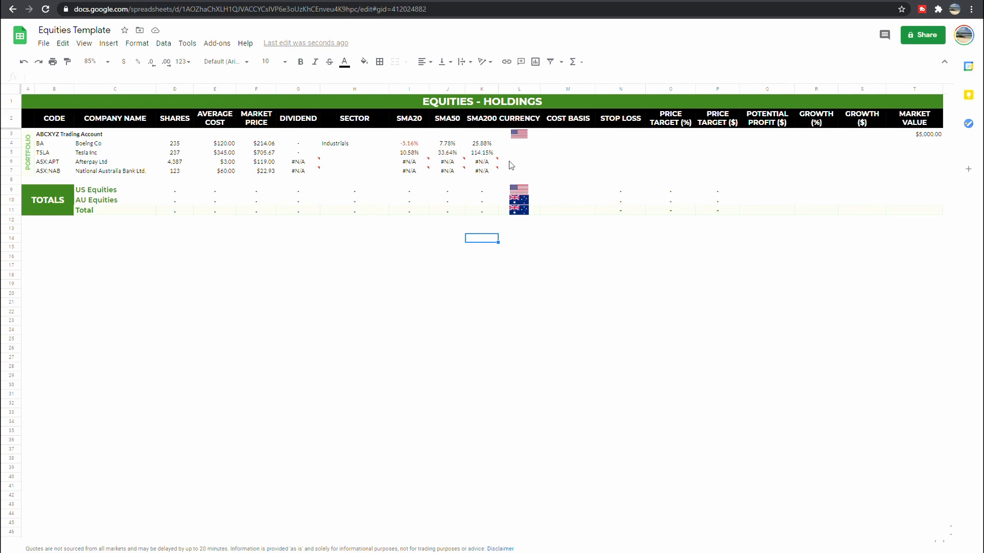
pyautogui.click(532, 148)
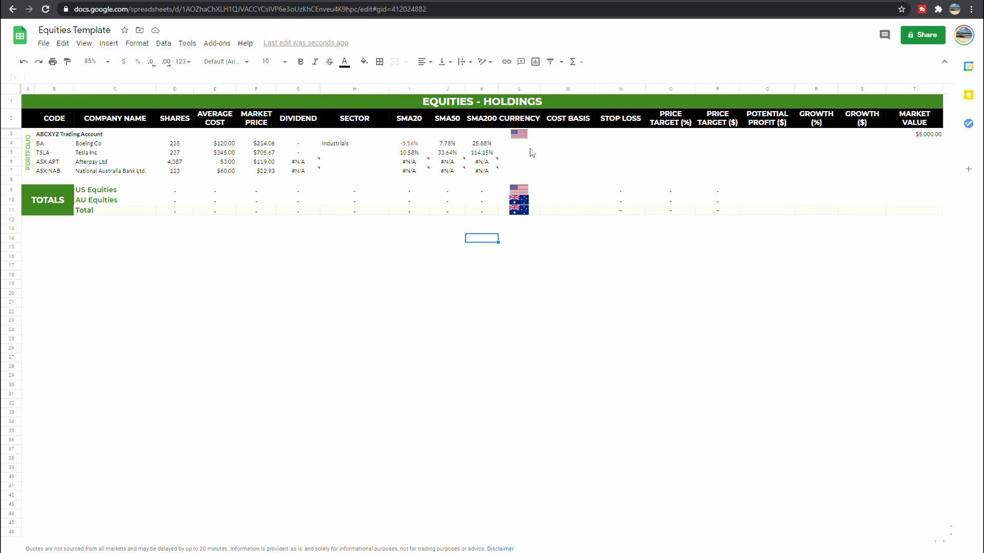
pyautogui.click(532, 148)
pyautogui.write('USD')
pyautogui.press('BackSpace')
pyautogui.press('BackSpace')
pyautogui.press('BackSpace')
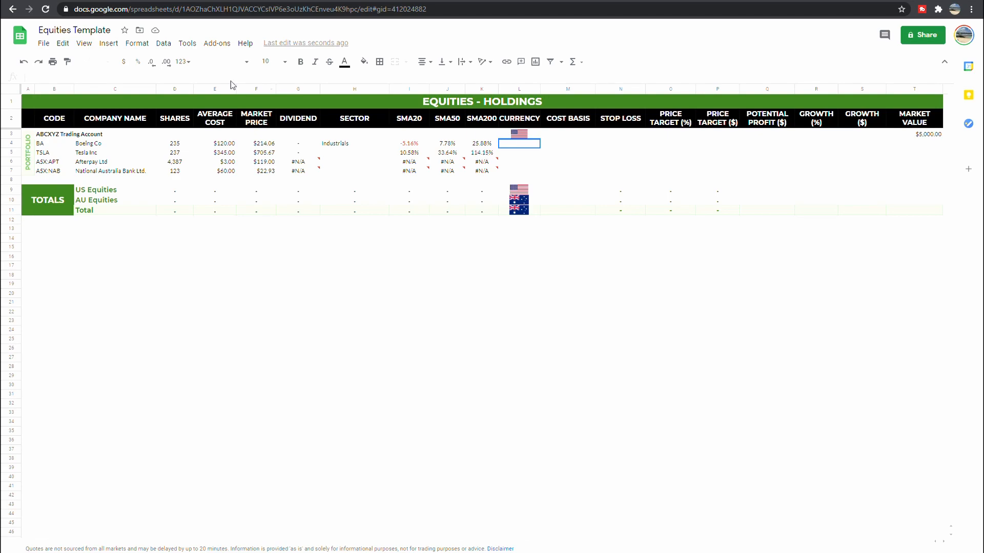
pyautogui.press('Escape')
# Step: Open the by-URL option for inserting an image in the BA currency cell, and close it without inserting
pyautogui.click(109, 45)
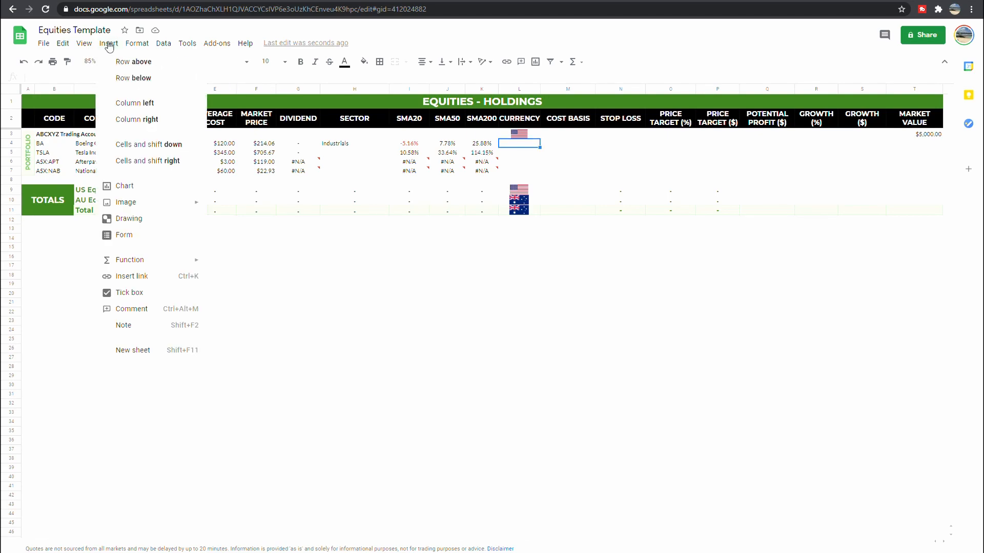
pyautogui.moveTo(154, 205)
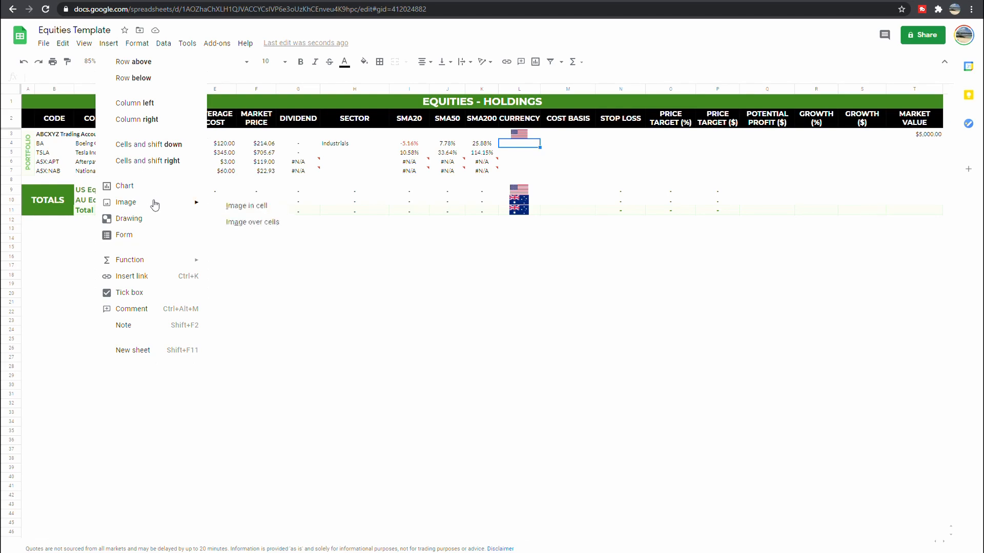
pyautogui.click(229, 206)
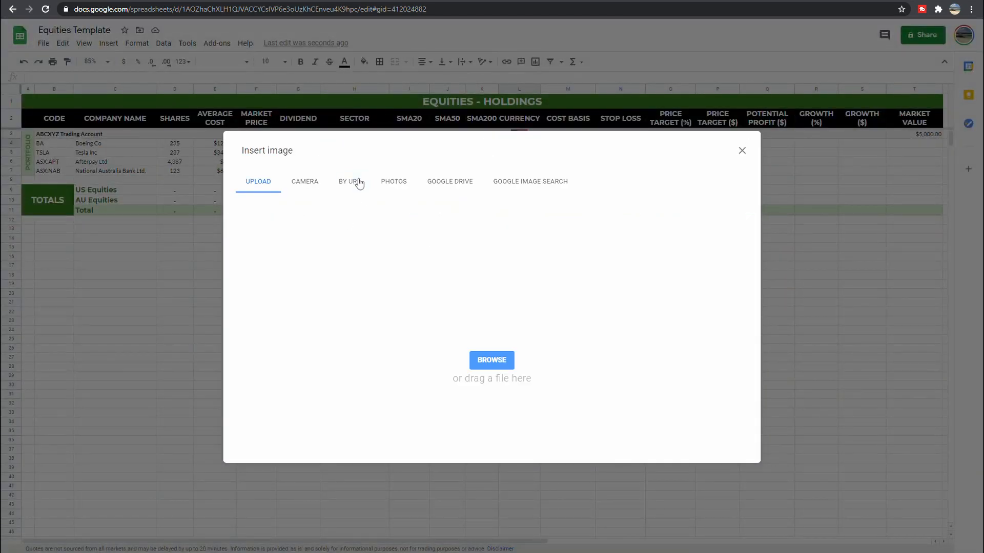
pyautogui.click(361, 182)
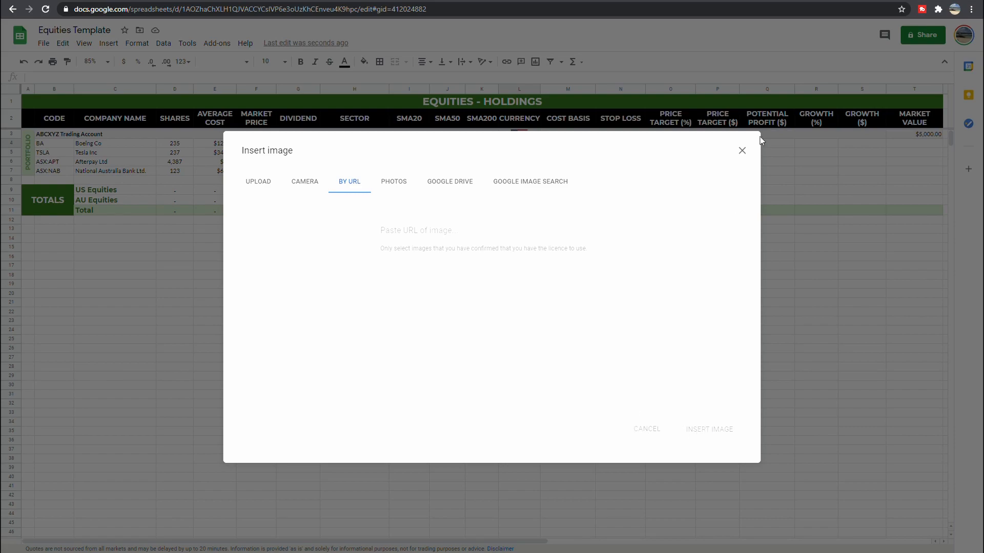
pyautogui.click(741, 151)
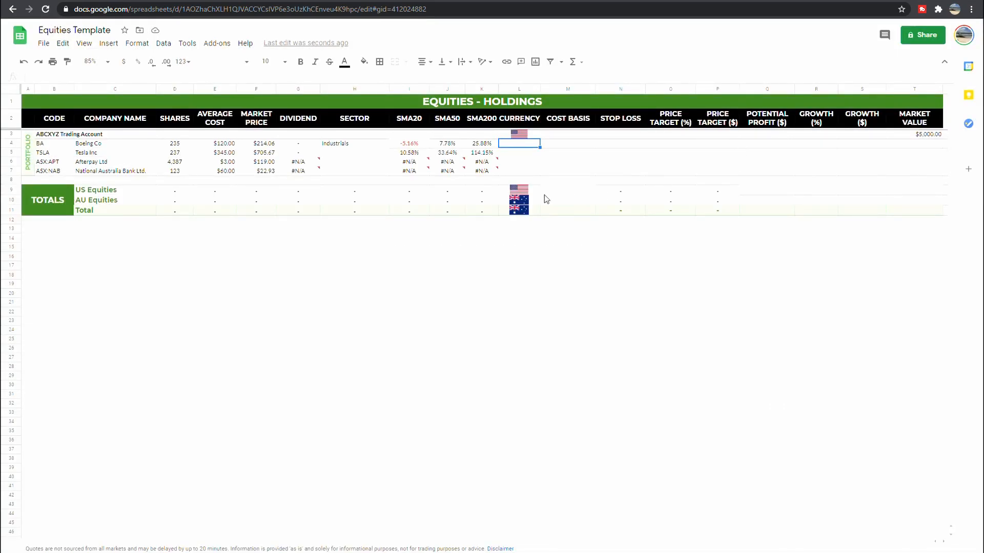
# Step: Copy the US flag from the US Equities total row into the currency cells for BA and TSLA
pyautogui.click(531, 193)
pyautogui.hotkey('ctrl', 'c')
pyautogui.moveTo(532, 145); pyautogui.dragTo(533, 153)
pyautogui.hotkey('ctrl', 'v')
# Step: Copy the Australian flag from the AU Equities total row into the currency cells for ASX:APT and ASX:NAB
pyautogui.click(530, 199)
pyautogui.hotkey('ctrl', 'c')
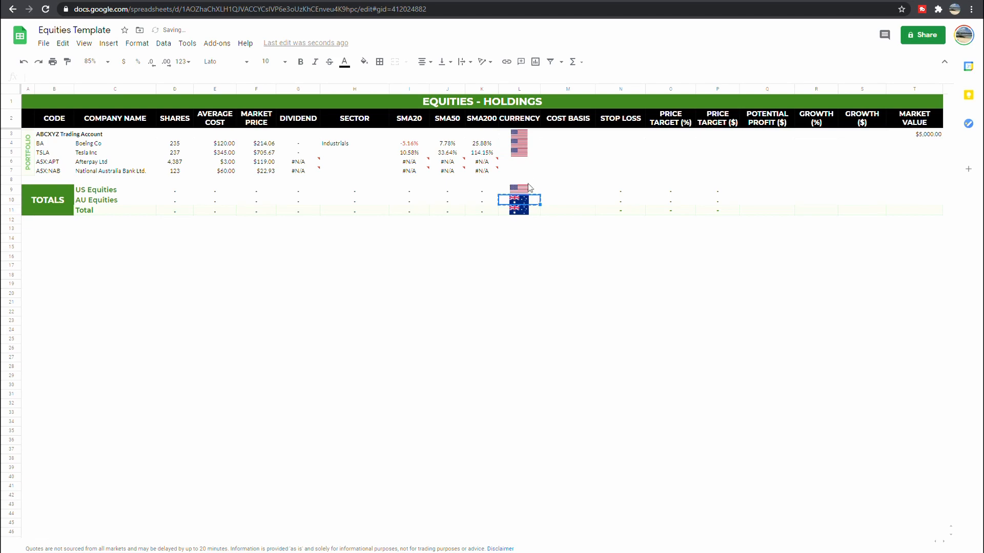
pyautogui.moveTo(522, 165); pyautogui.dragTo(520, 168)
pyautogui.hotkey('ctrl', 'v')
pyautogui.click(568, 158)
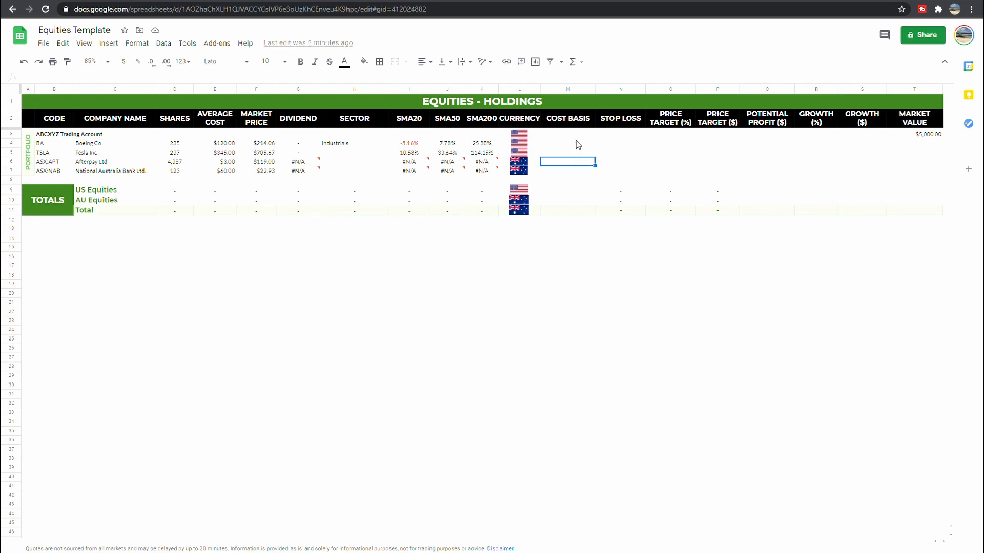
# Step: Enter =SUM(D4*E4) as the cost basis for BA and fill it down to the ASX:NAB row
pyautogui.click(563, 143)
pyautogui.click(355, 85)
pyautogui.write('=SUM(')
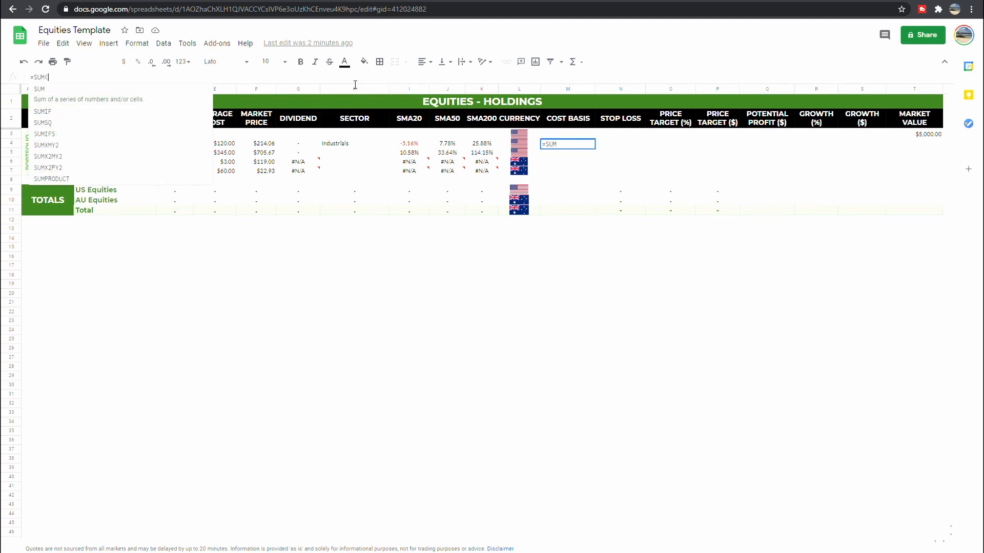
pyautogui.write('D4')
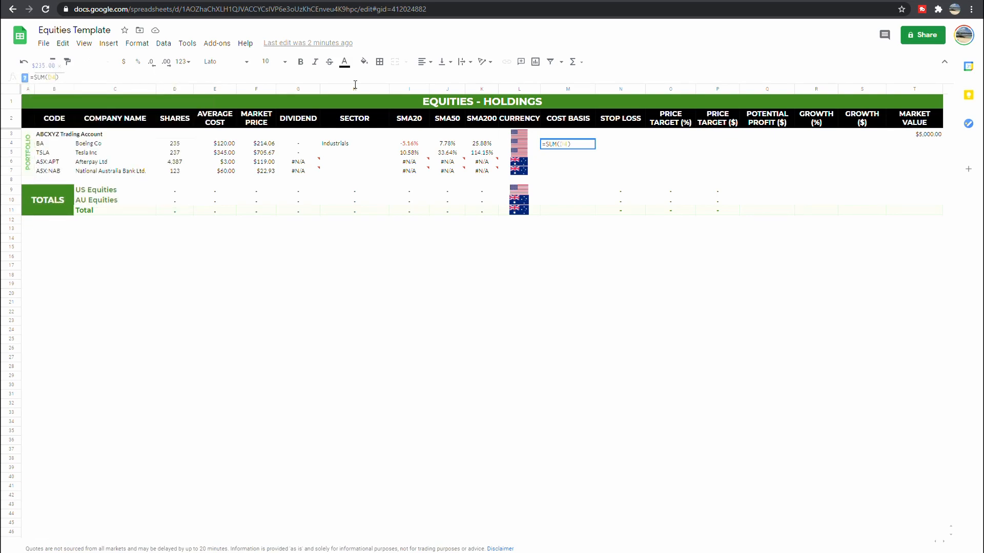
pyautogui.write('*E4')
pyautogui.press('Return')
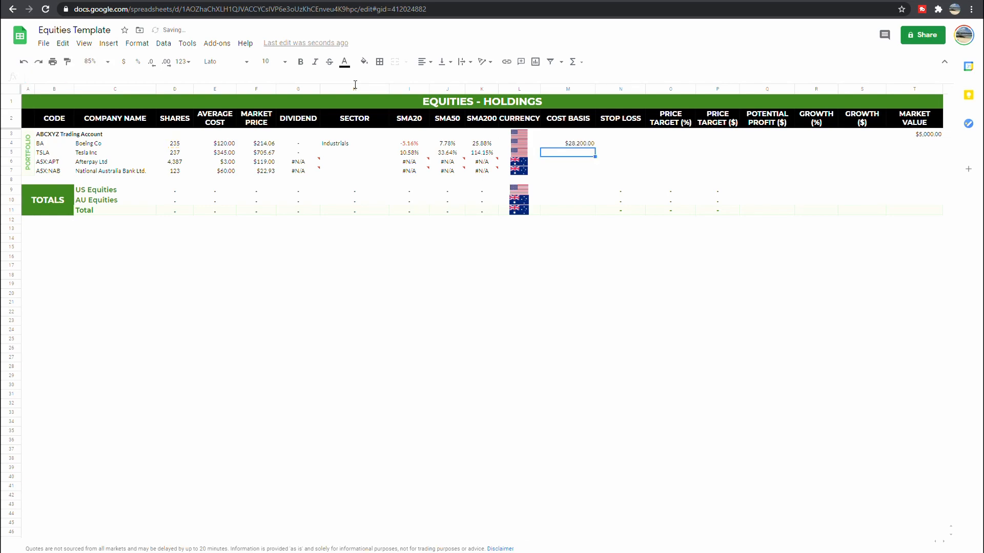
pyautogui.hotkey('ctrl', 'Return')
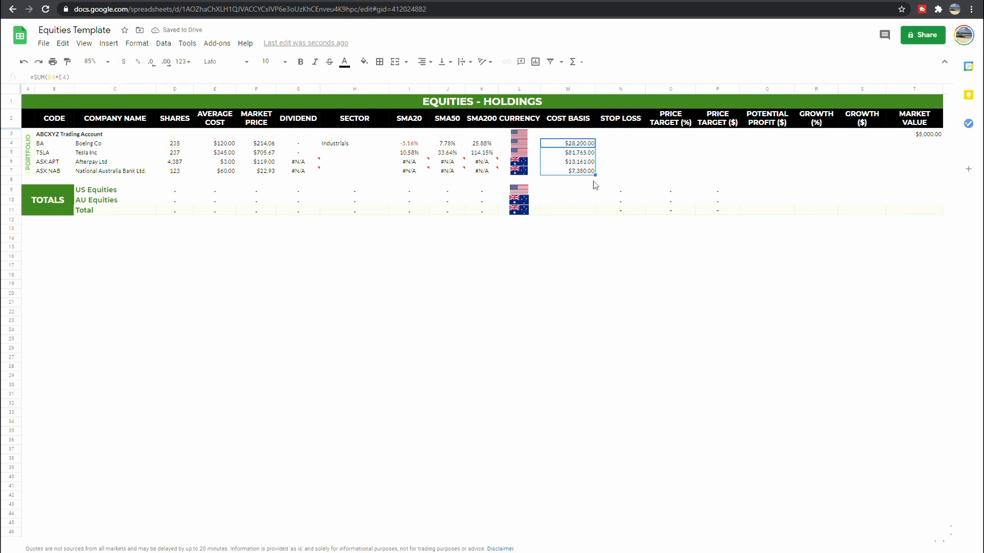
# Step: Enter =SUM(E4*0.9) as the stop loss for BA and fill it down to the ASX:NAB row
pyautogui.click(635, 148)
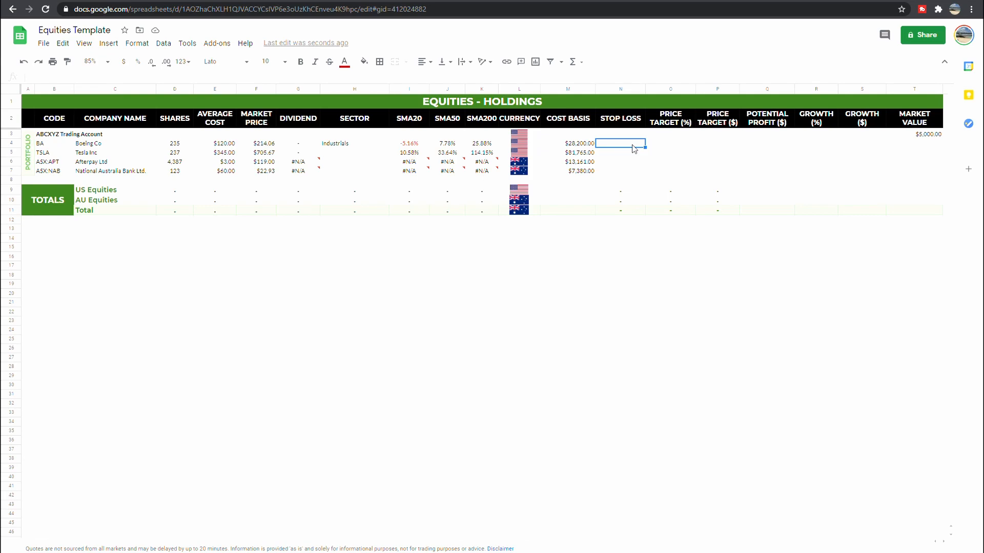
pyautogui.click(449, 81)
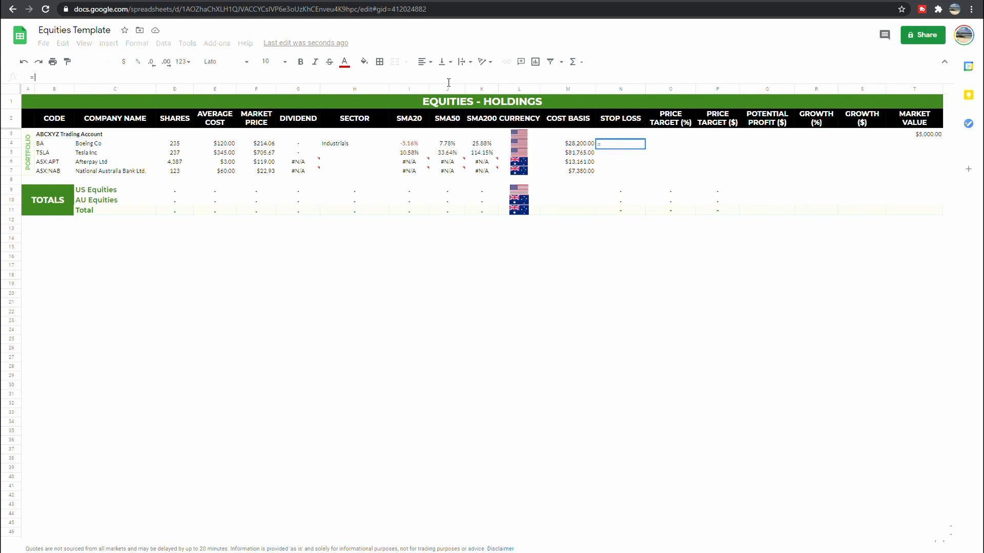
pyautogui.write('=SUM(')
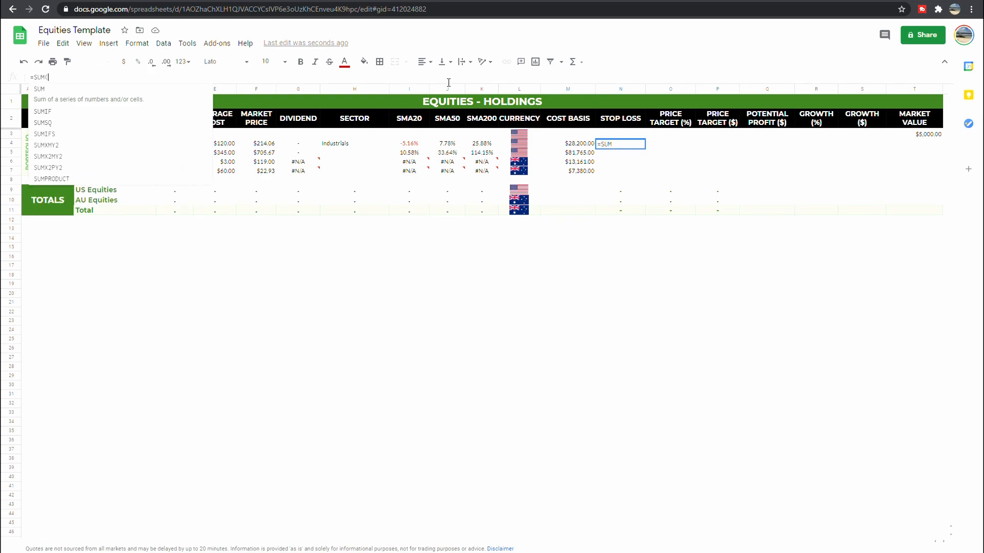
pyautogui.write(')')
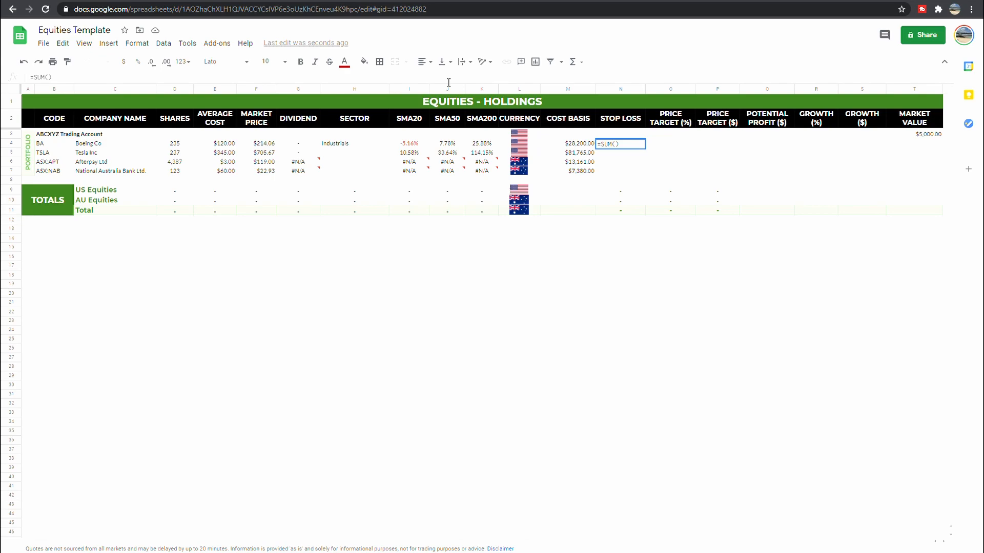
pyautogui.press('BackSpace')
pyautogui.press('BackSpace')
pyautogui.press('BackSpace')
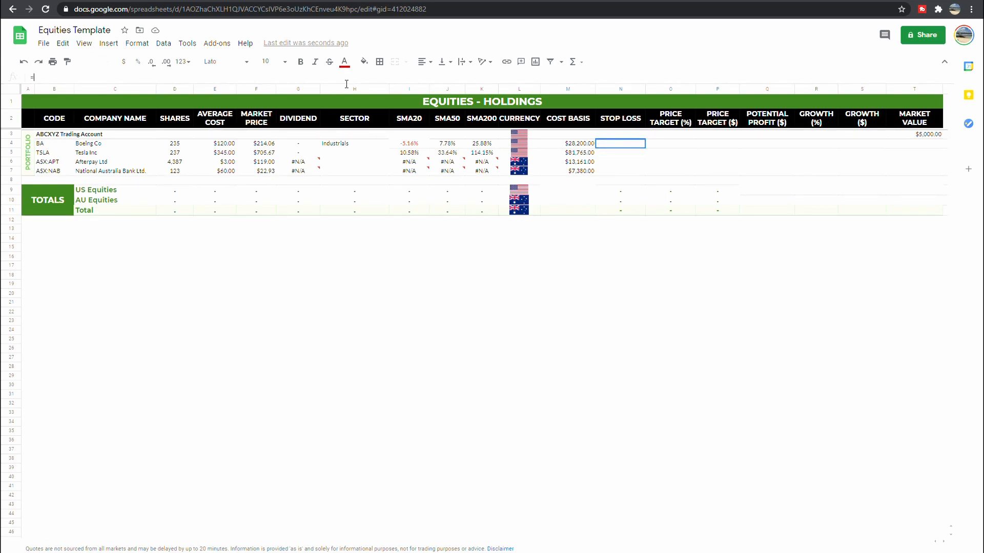
pyautogui.write('M(')
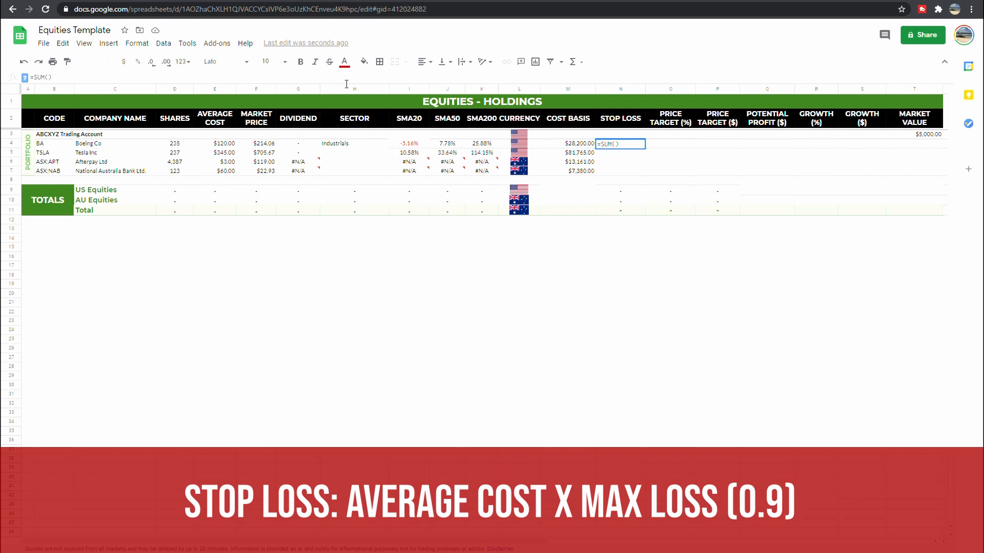
pyautogui.write('E4')
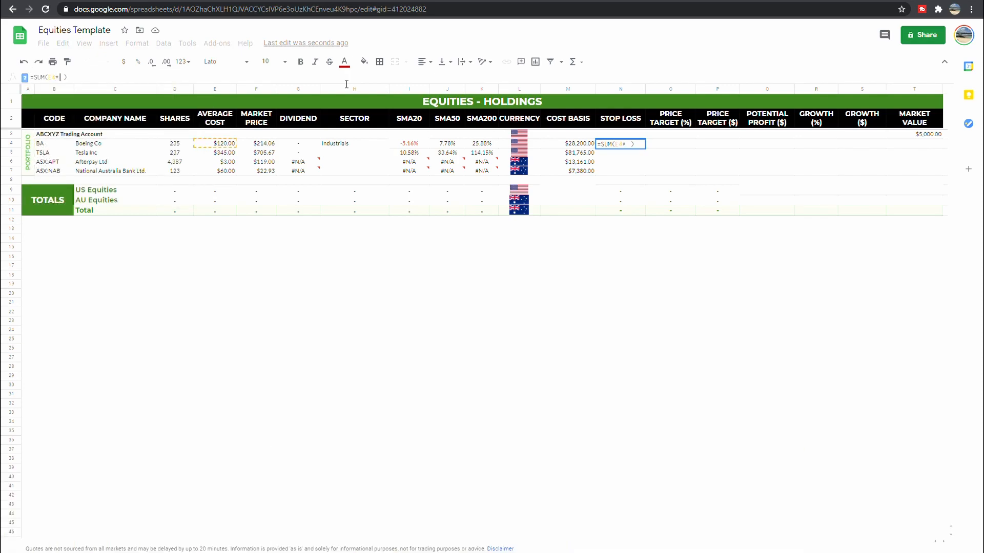
pyautogui.write('*0.9')
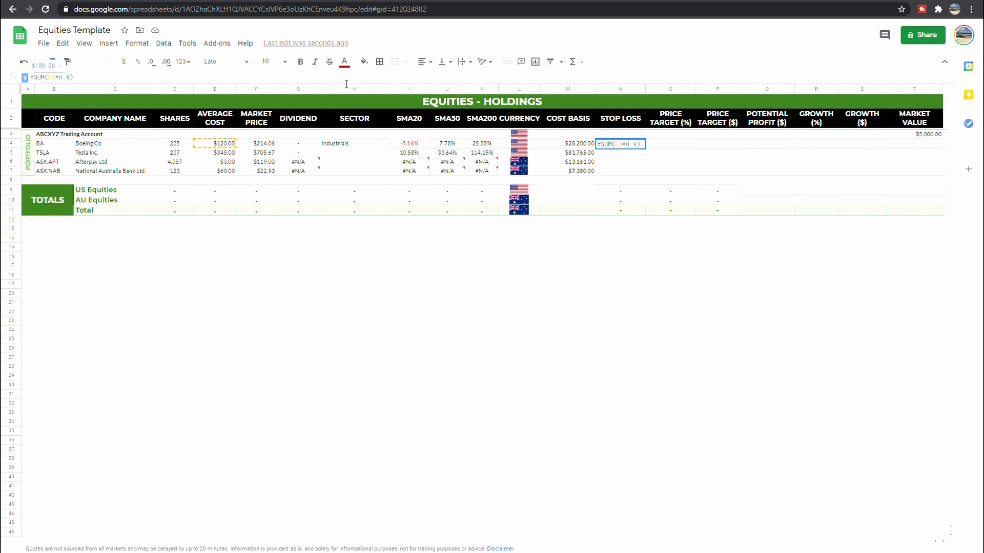
pyautogui.press('Return')
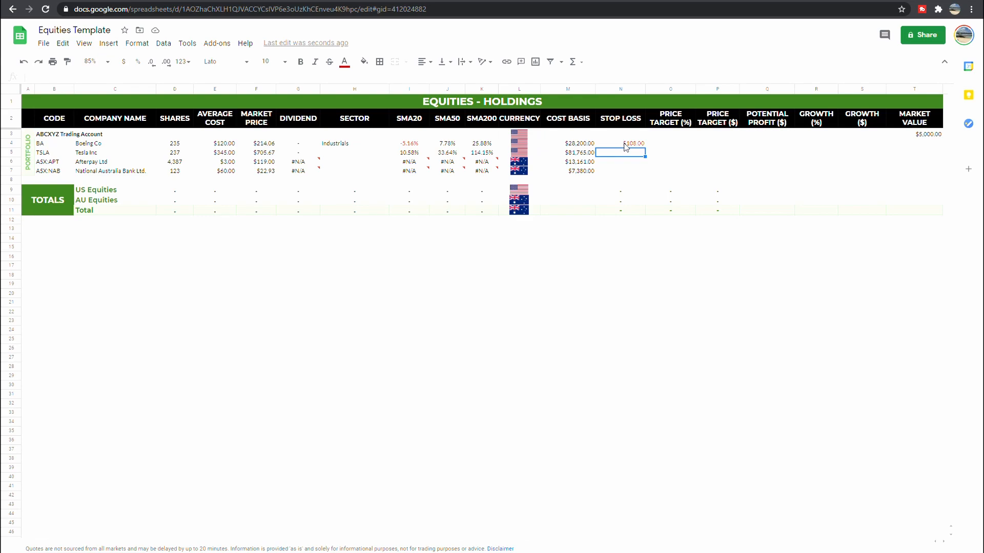
pyautogui.click(626, 147)
pyautogui.moveTo(645, 147); pyautogui.dragTo(637, 175)
# Step: Try a tighter multiplier of 0.85 in the BA stop loss formula
pyautogui.click(627, 150)
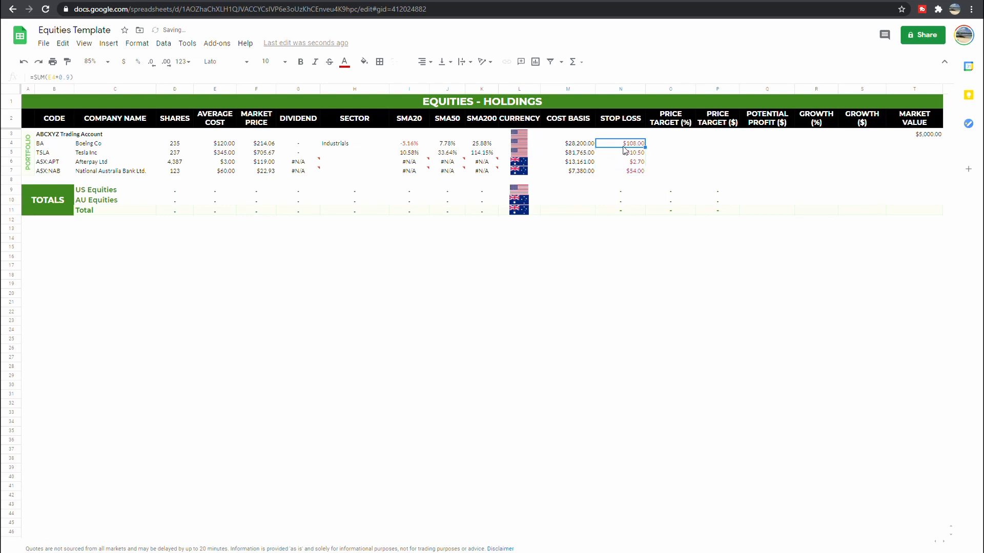
pyautogui.click(72, 77)
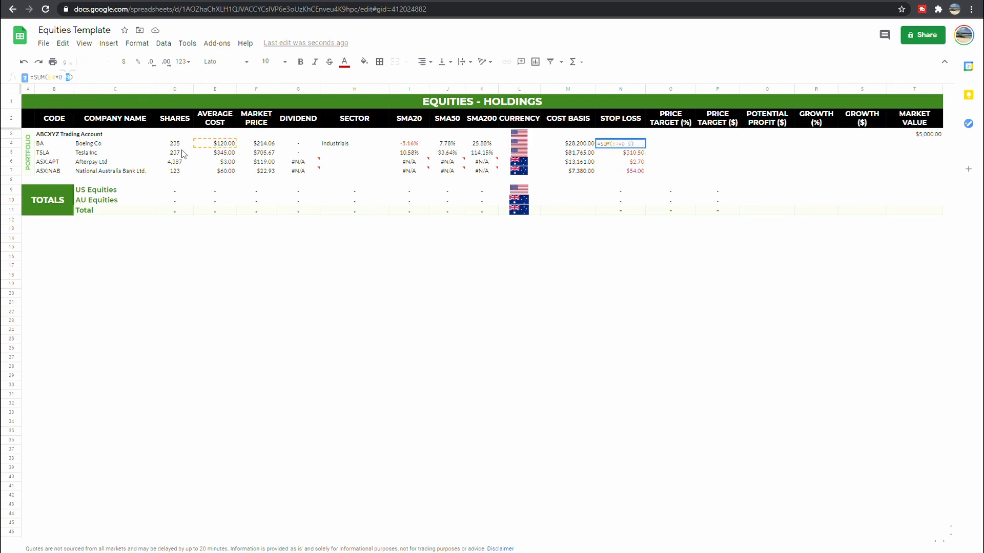
pyautogui.write('85')
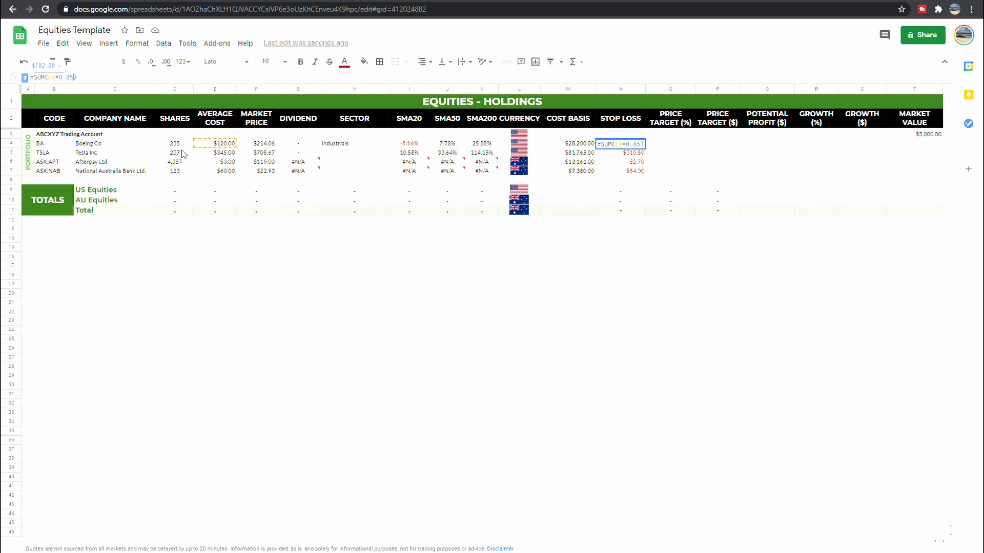
pyautogui.press('Return')
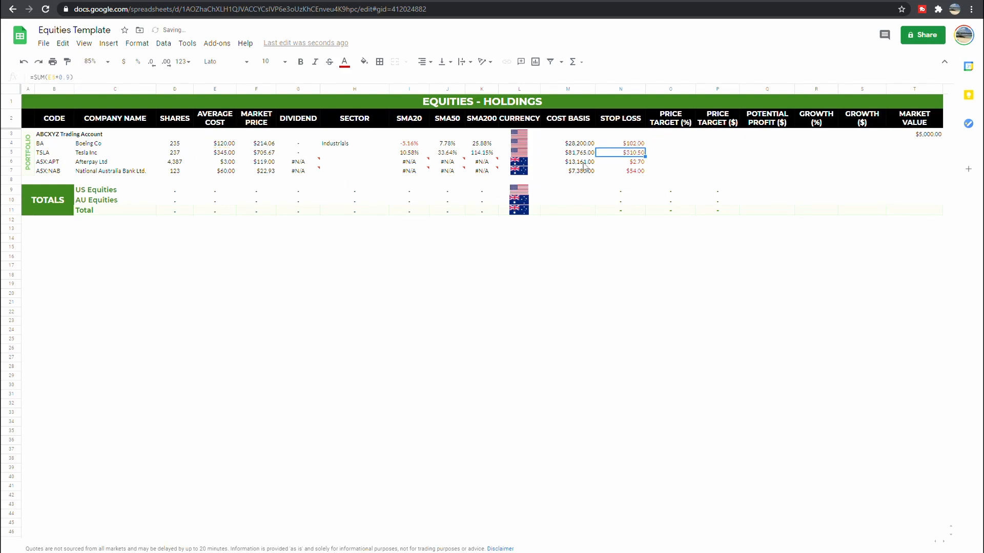
# Step: Try a multiplier of 0.5 in the BA stop loss formula
pyautogui.click(597, 145)
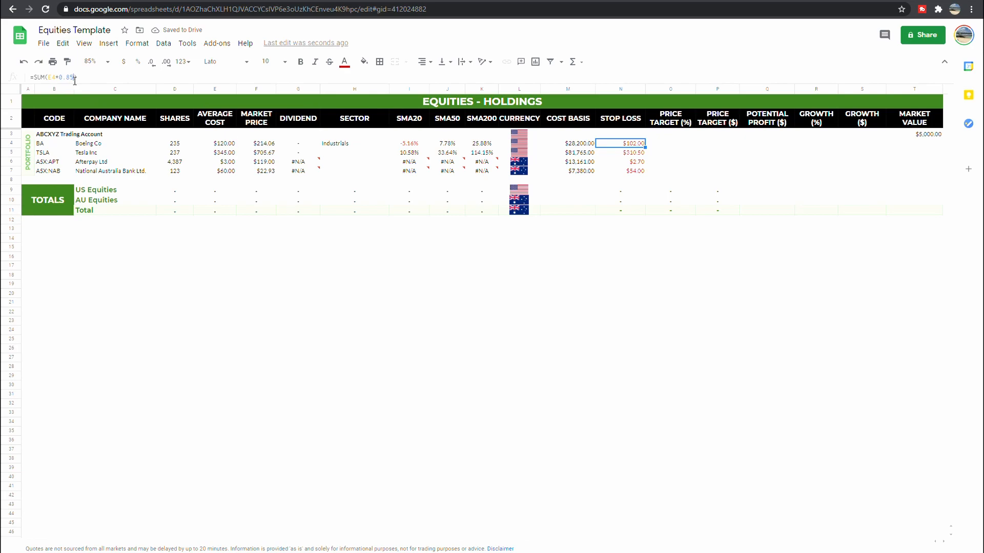
pyautogui.moveTo(74, 78); pyautogui.dragTo(67, 79)
pyautogui.write('5')
pyautogui.press('Return')
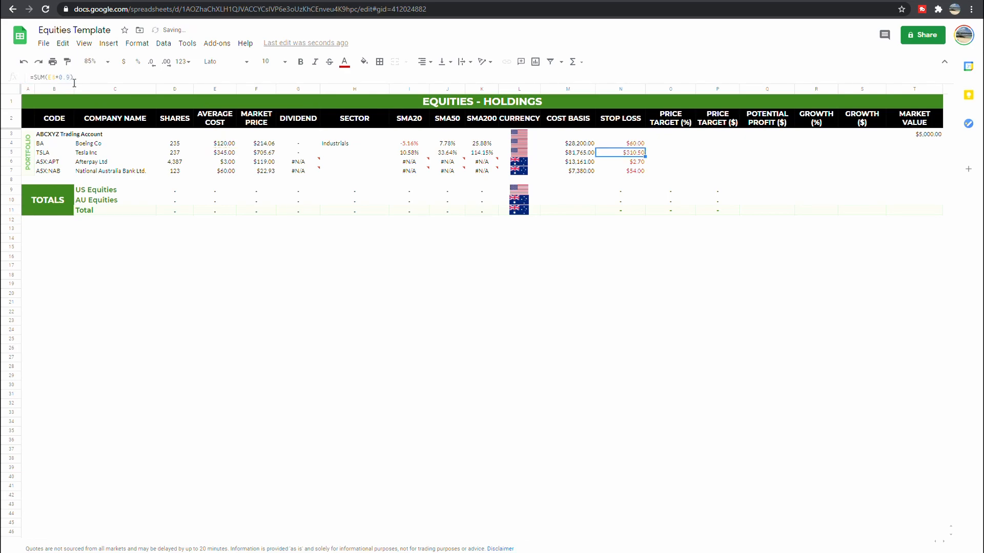
pyautogui.click(597, 146)
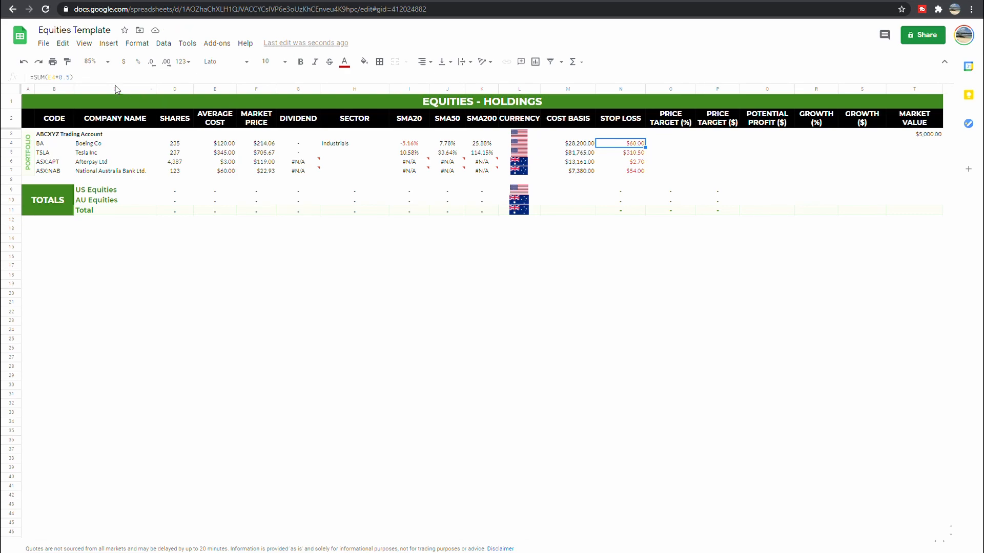
# Step: Enter price target percentages of 100% for BA, 350% for TSLA, 60% for ASX:APT and 15% for ASX:NAB
pyautogui.click(675, 148)
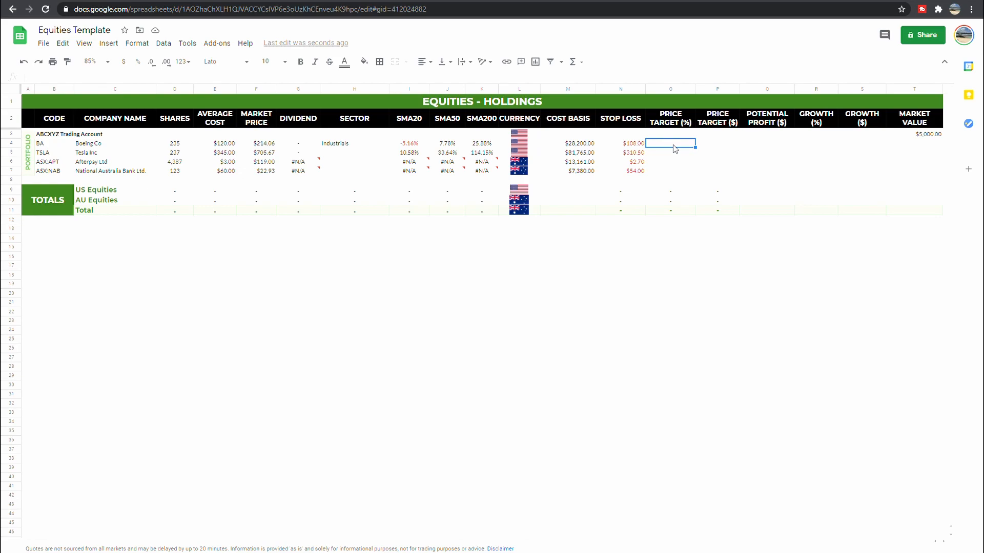
pyautogui.write('100%')
pyautogui.press('Return')
pyautogui.write('50%')
pyautogui.press('Return')
pyautogui.write('60%')
pyautogui.press('Return')
pyautogui.write('15%')
pyautogui.press('Return')
# Step: Enter =SUM(E4*(1+O4)) as the price target ($) for BA
pyautogui.click(708, 145)
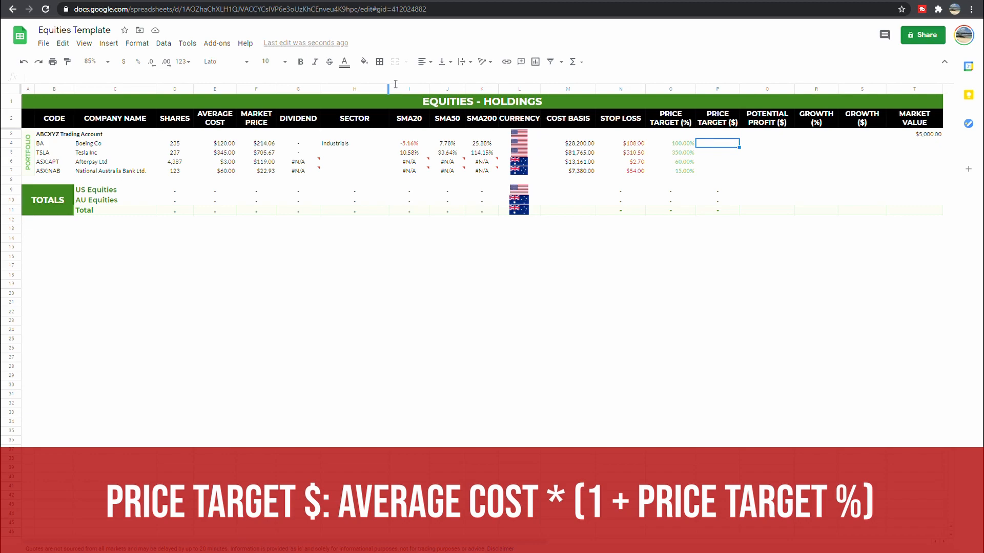
pyautogui.write('=SUM')
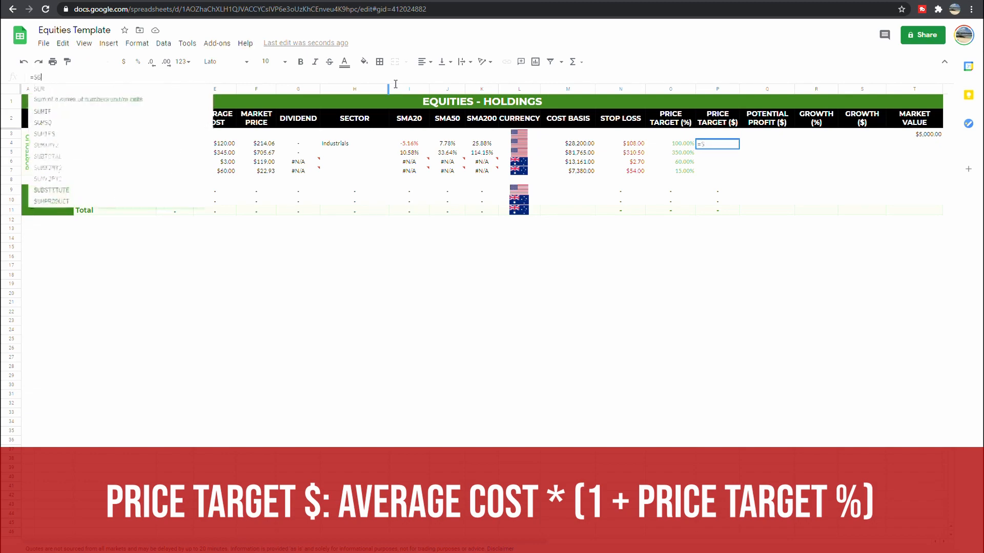
pyautogui.write('(')
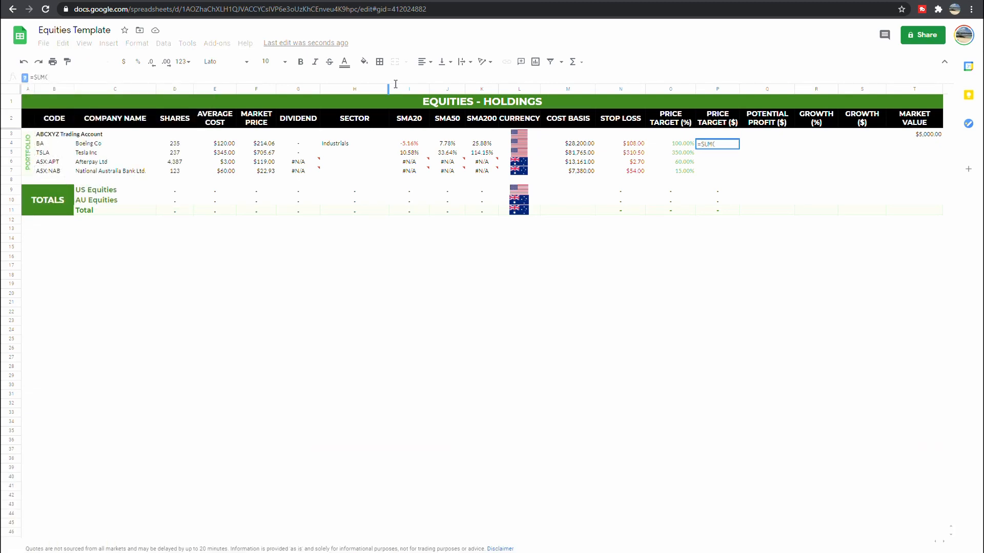
pyautogui.write('E$')
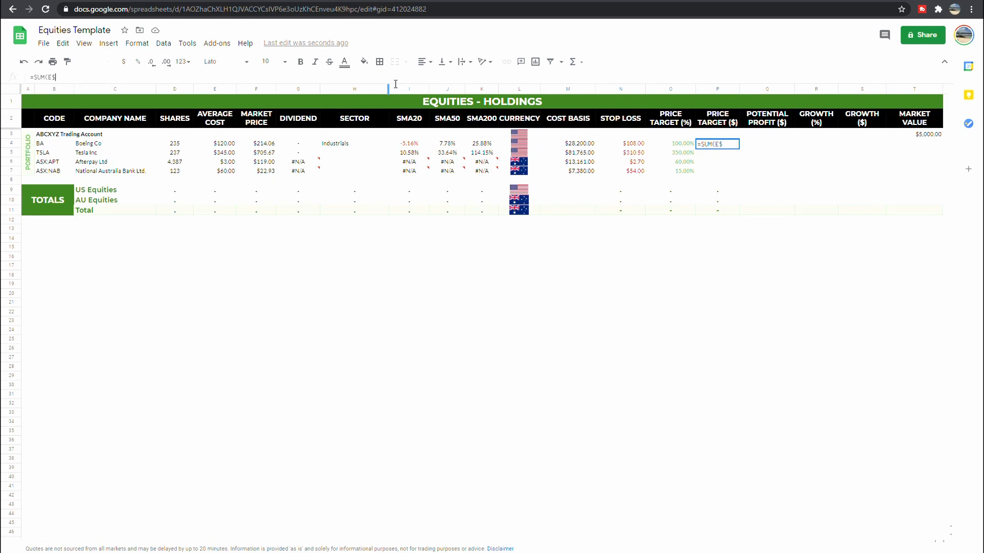
pyautogui.press('BackSpace')
pyautogui.write('4*(')
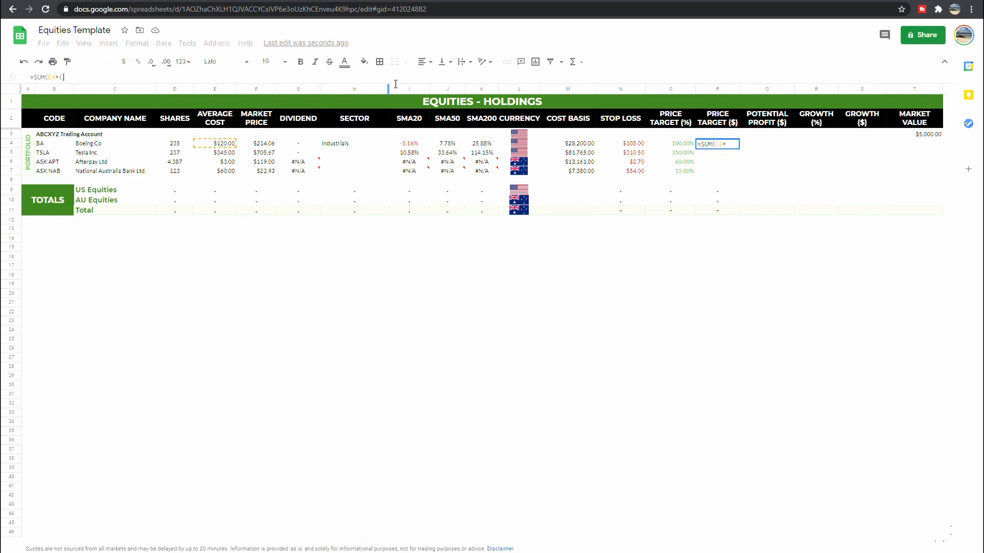
pyautogui.write('1')
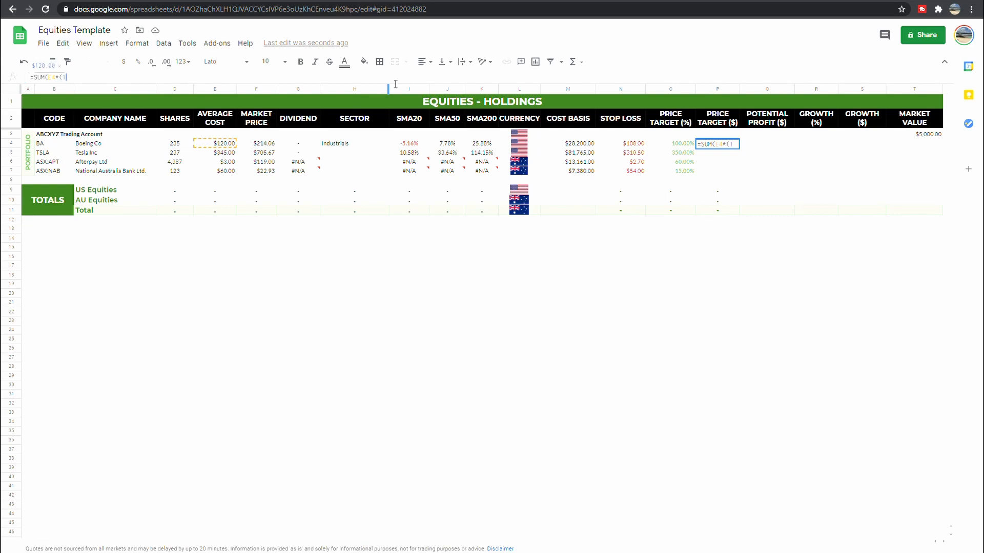
pyautogui.write('+')
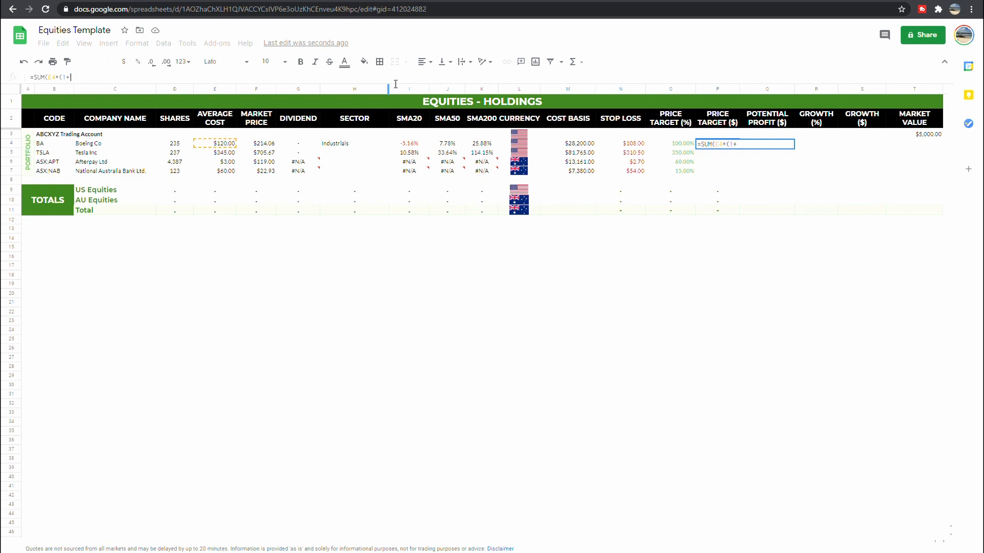
pyautogui.write('O4')
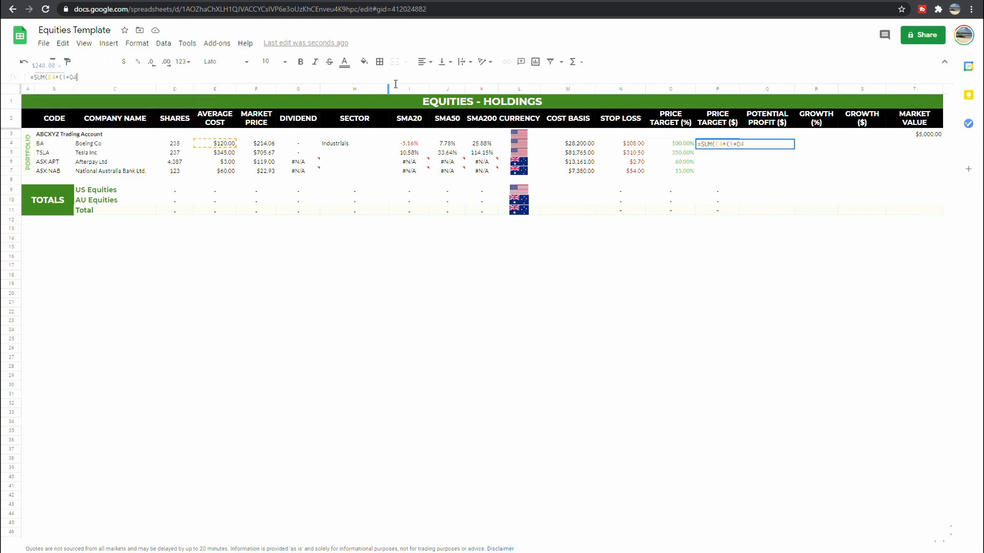
pyautogui.write('))')
pyautogui.hotkey('ctrl', 'Return')
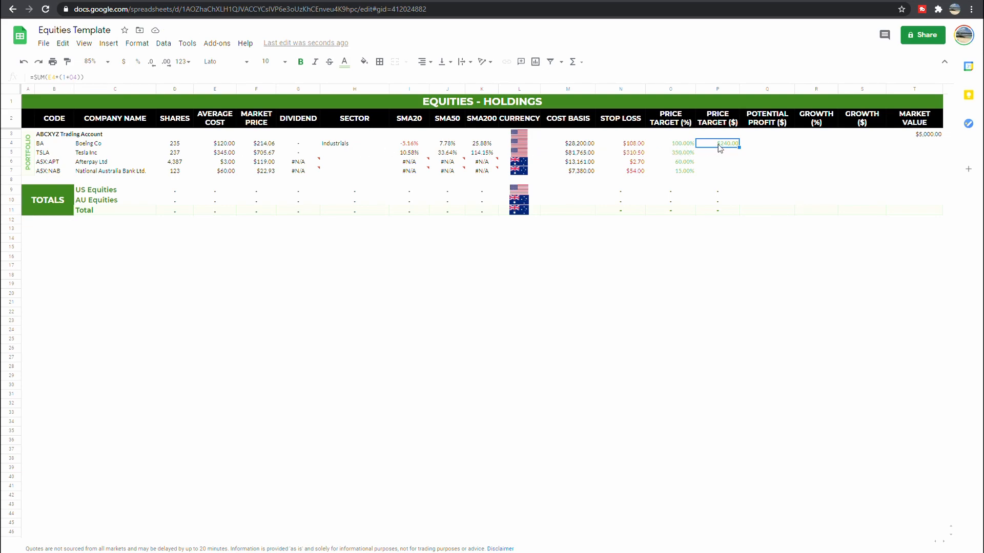
# Step: Fill the price target ($) formula down to the ASX:NAB row and check TSLA's target against its average cost
pyautogui.moveTo(739, 148); pyautogui.dragTo(738, 173)
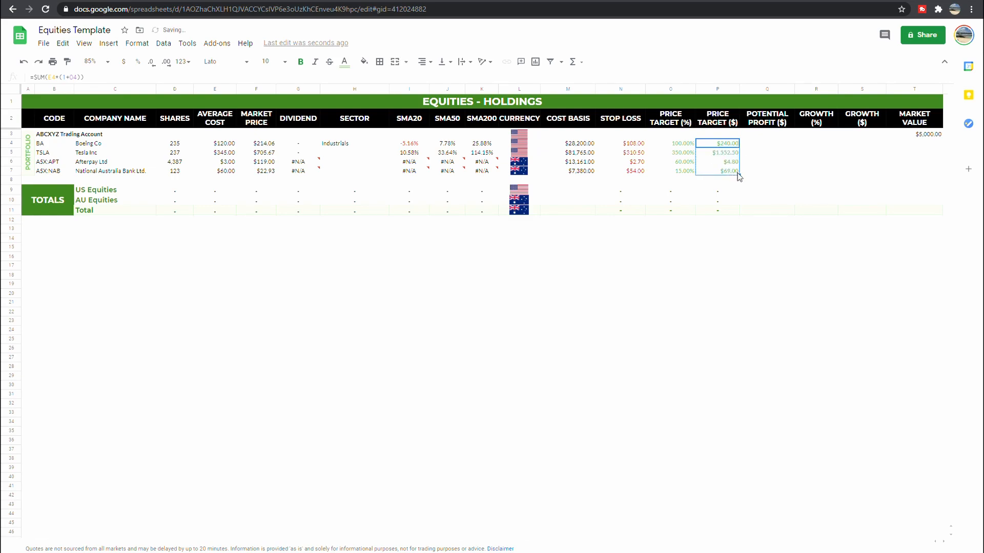
pyautogui.click(707, 152)
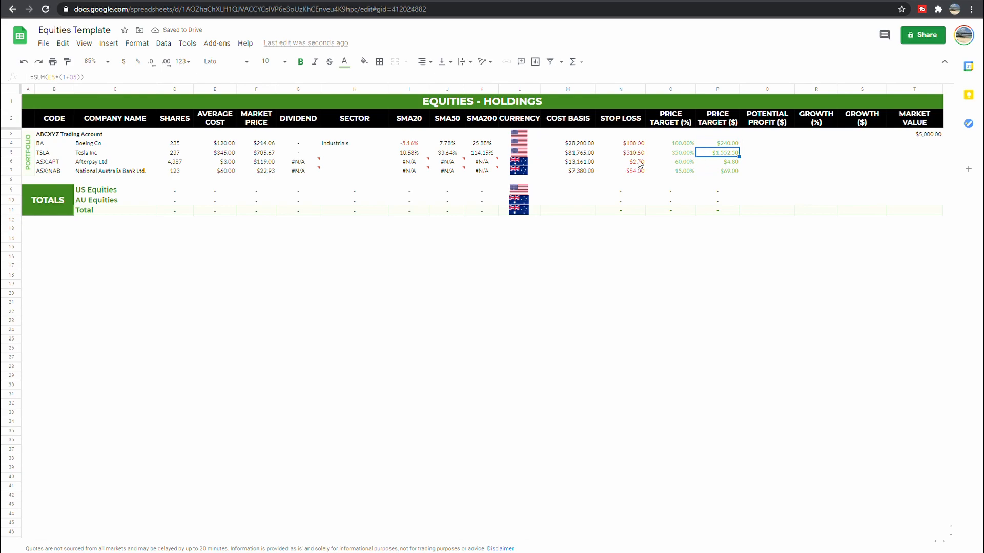
pyautogui.click(224, 155)
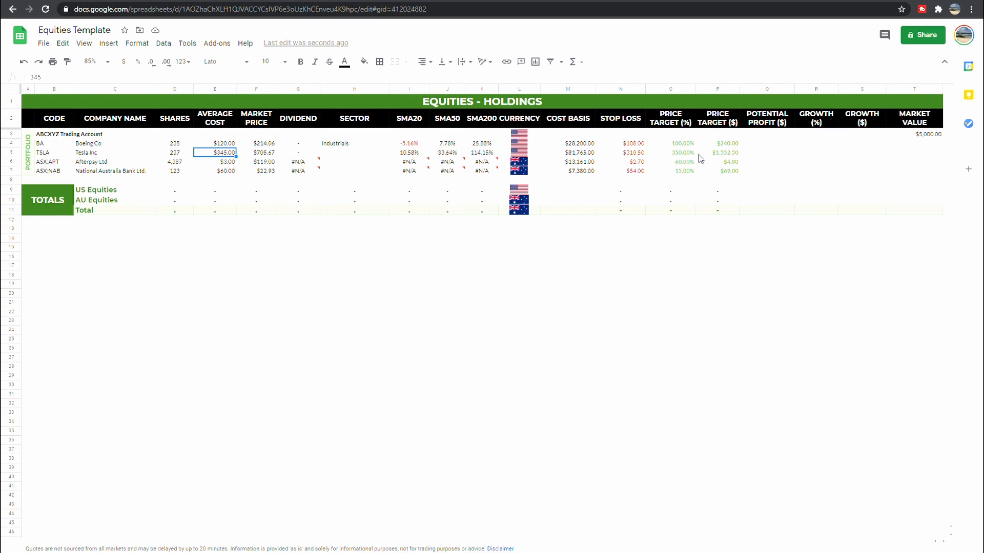
# Step: Enter =SUM((P4*D4)-M4) as the potential profit ($) for BA and fill it down to the ASX:NAB row
pyautogui.click(767, 144)
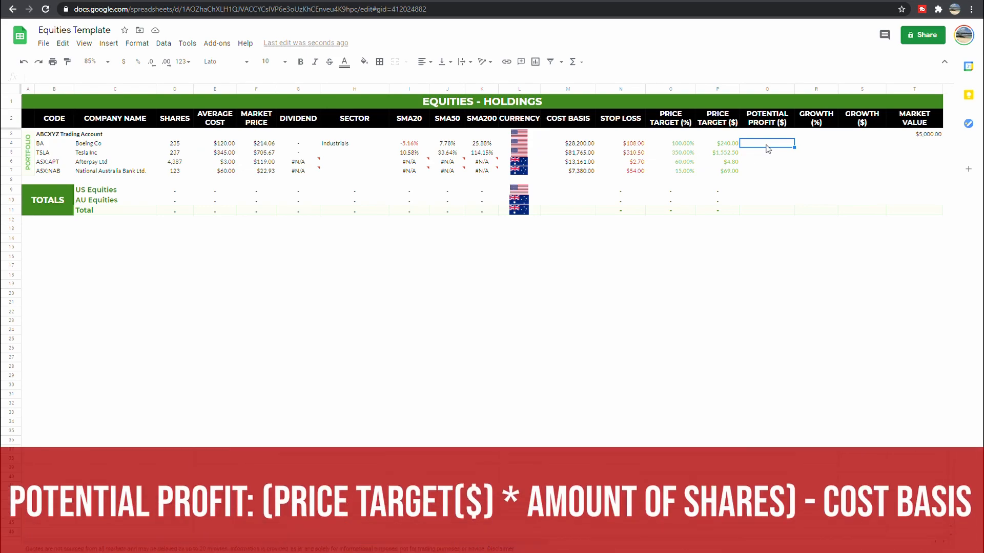
pyautogui.click(205, 81)
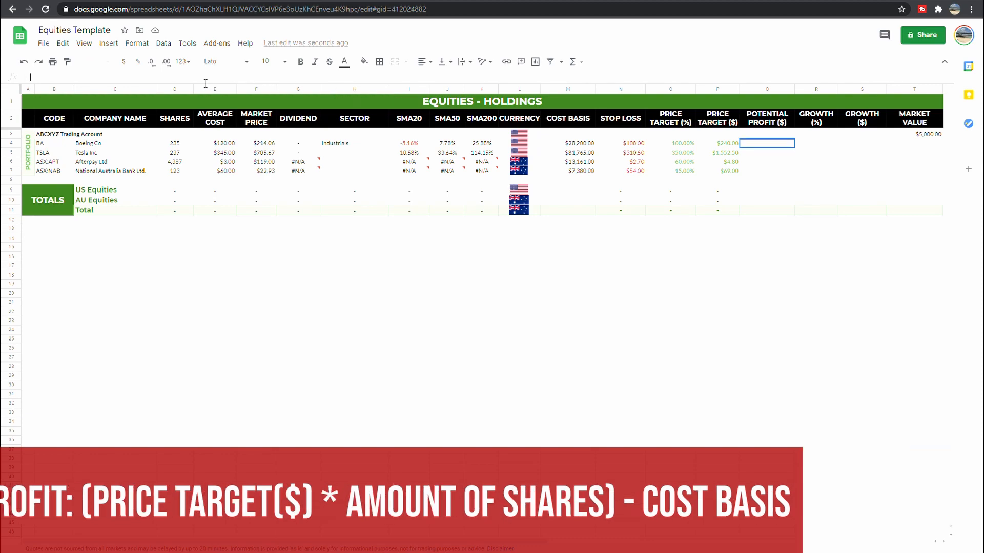
pyautogui.write('=SUM')
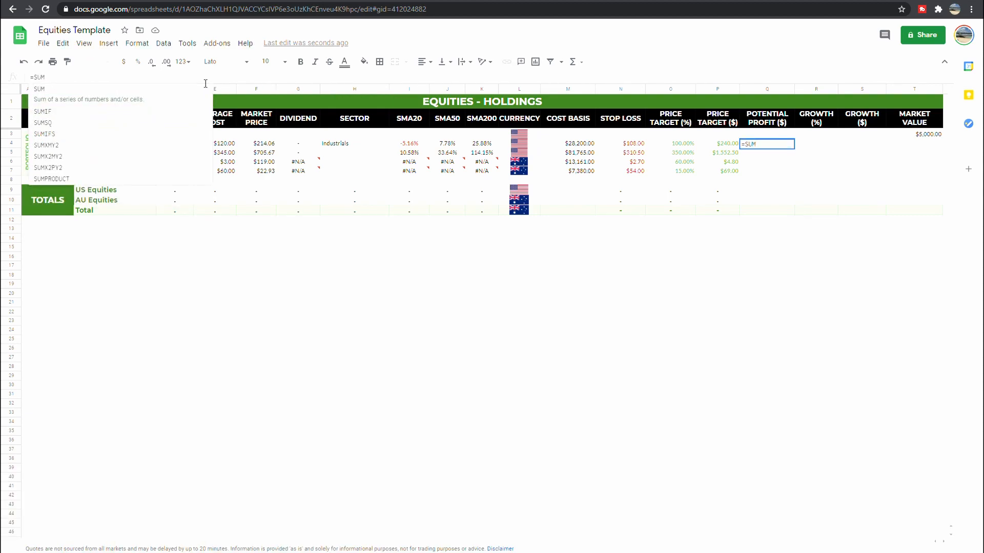
pyautogui.write('((')
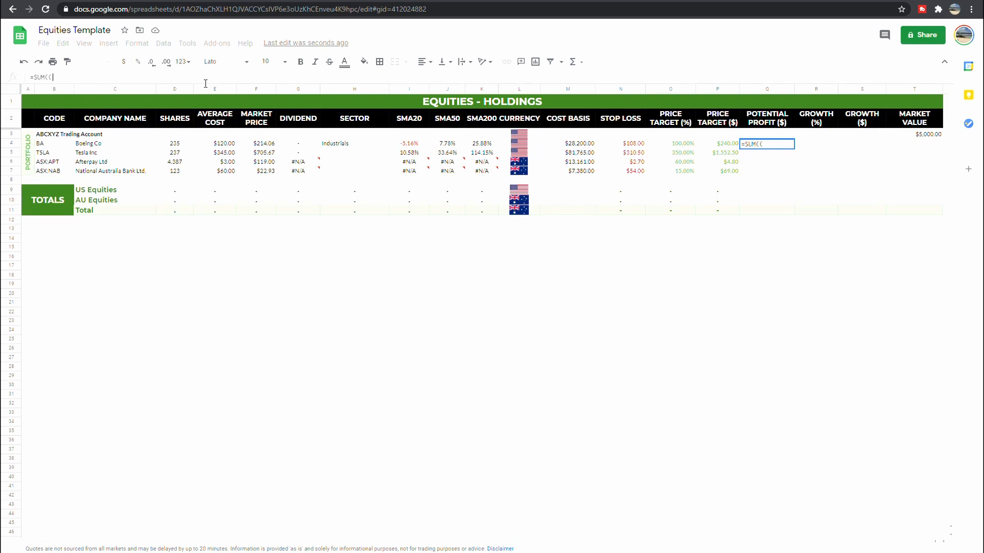
pyautogui.write('P4')
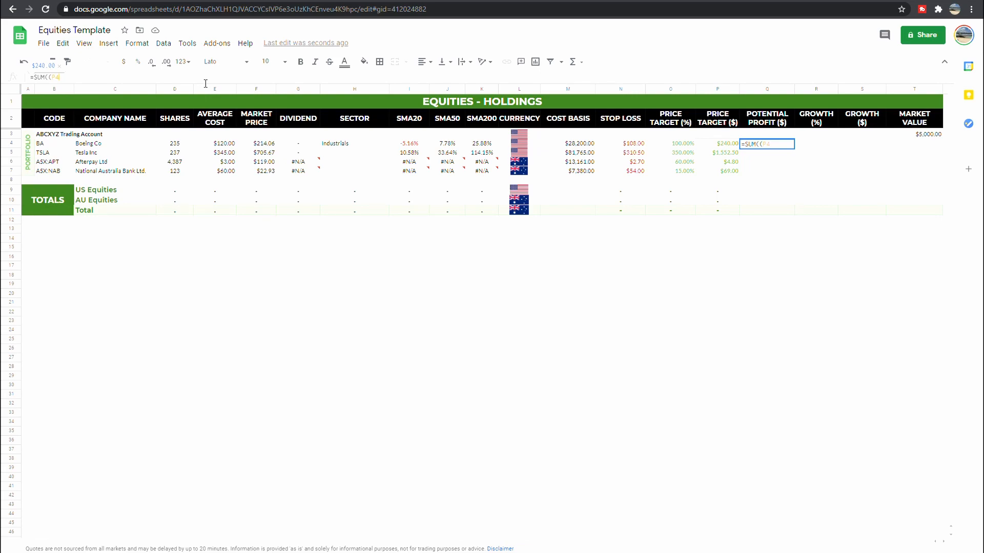
pyautogui.write('*')
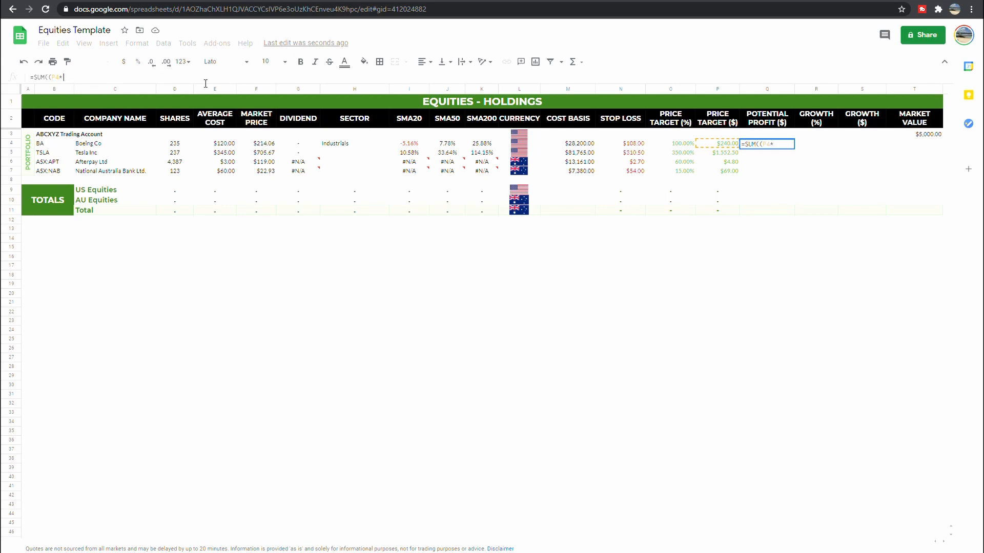
pyautogui.write('D4')
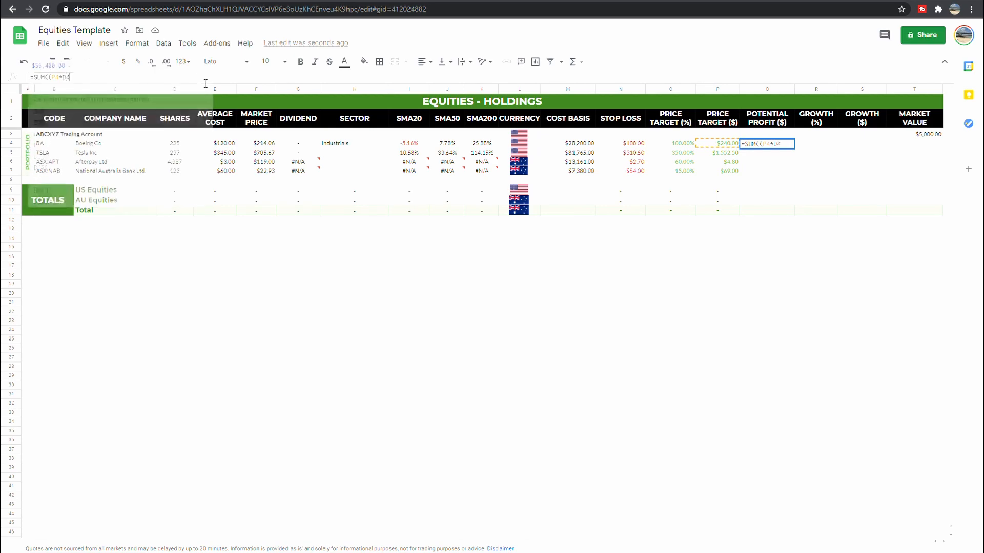
pyautogui.write(')')
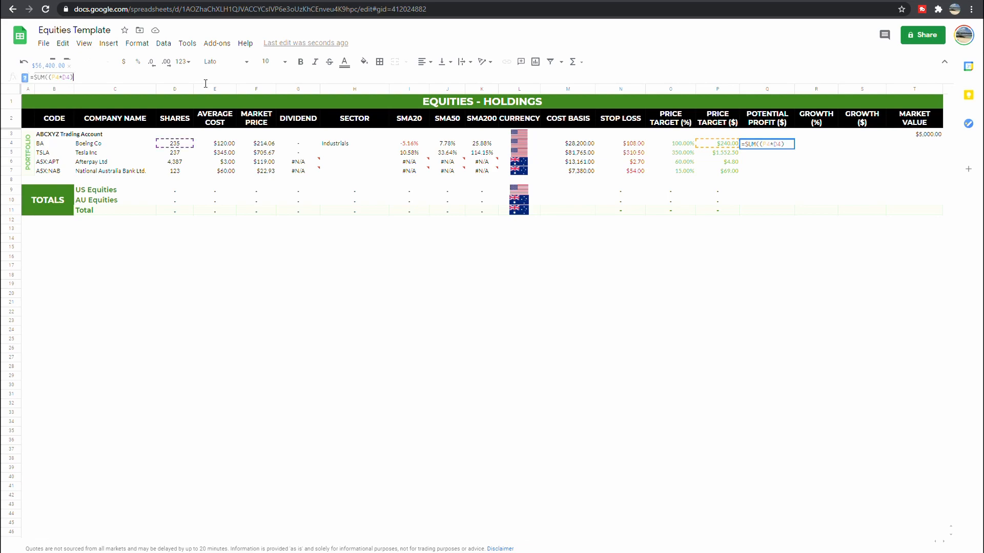
pyautogui.write('-')
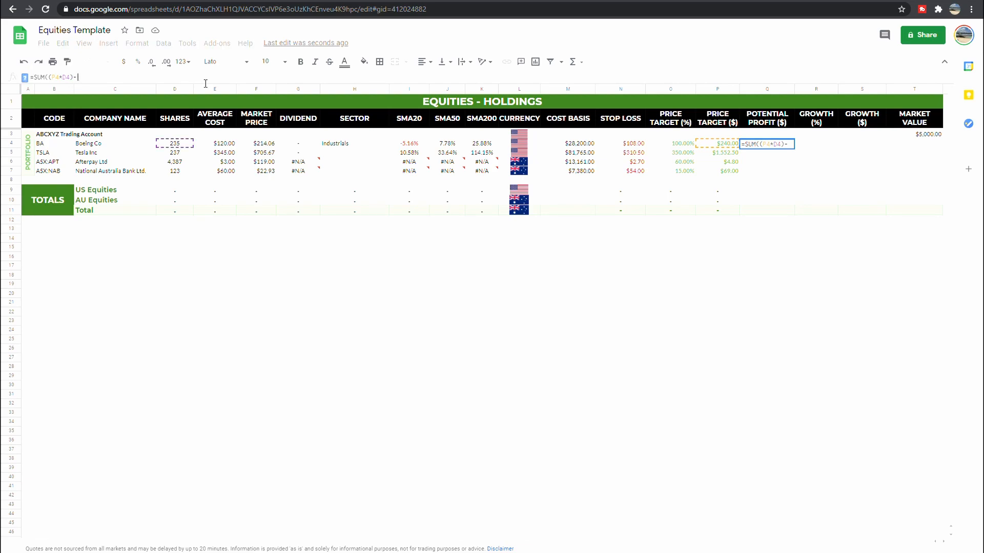
pyautogui.write('M4)')
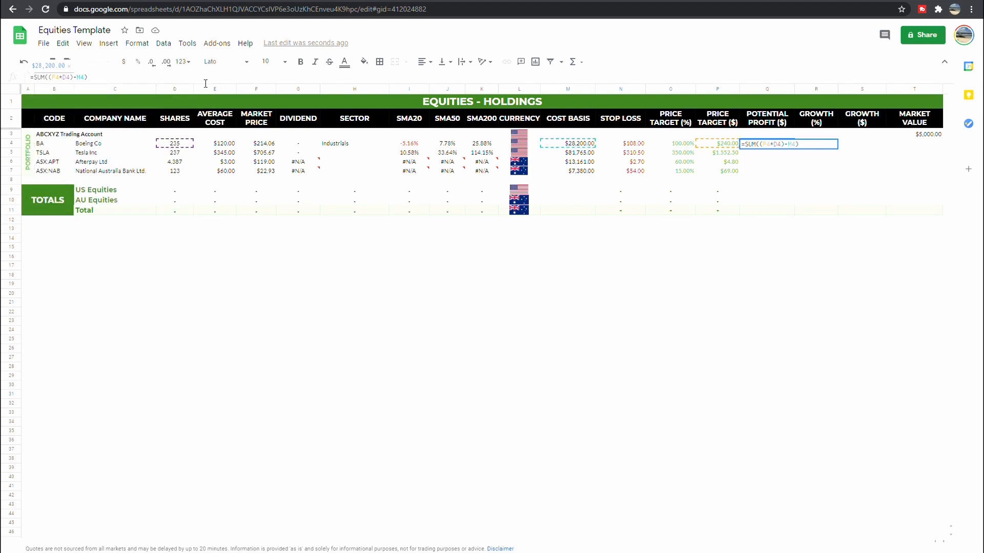
pyautogui.press('Return')
pyautogui.press('Up')
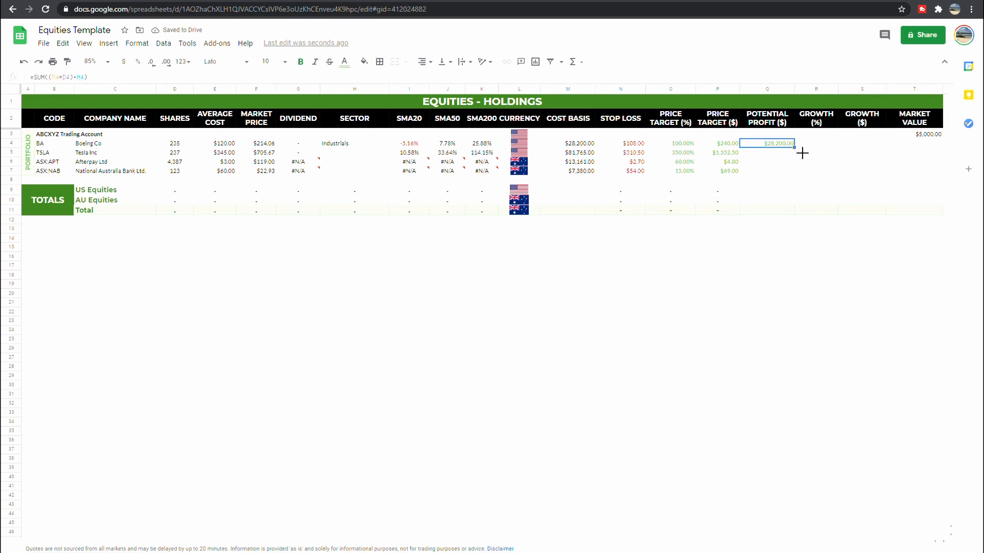
pyautogui.moveTo(794, 148); pyautogui.dragTo(792, 177)
# Step: Enter =SUM((F4-E4)/E4) as the growth (%) for BA
pyautogui.press('Right')
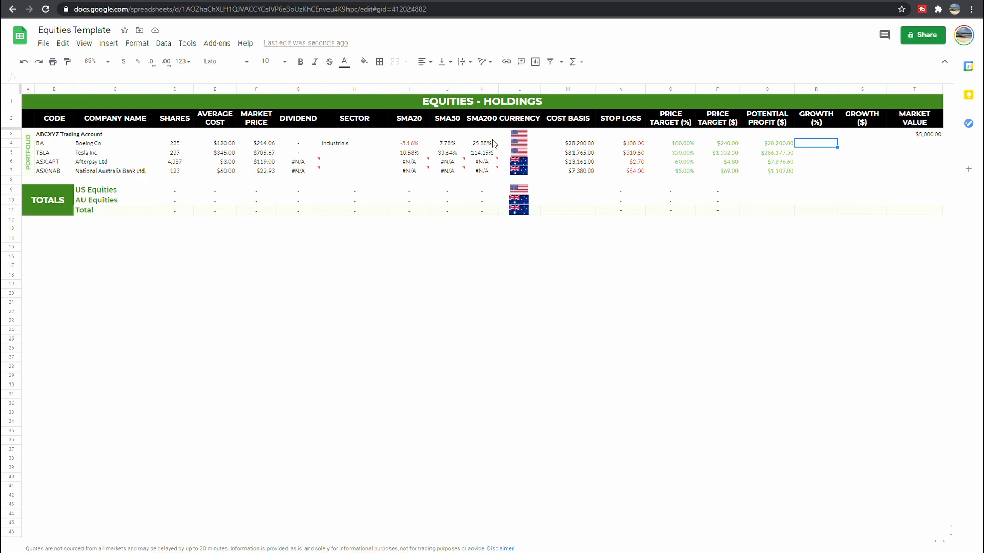
pyautogui.click(529, 80)
pyautogui.write('=SU')
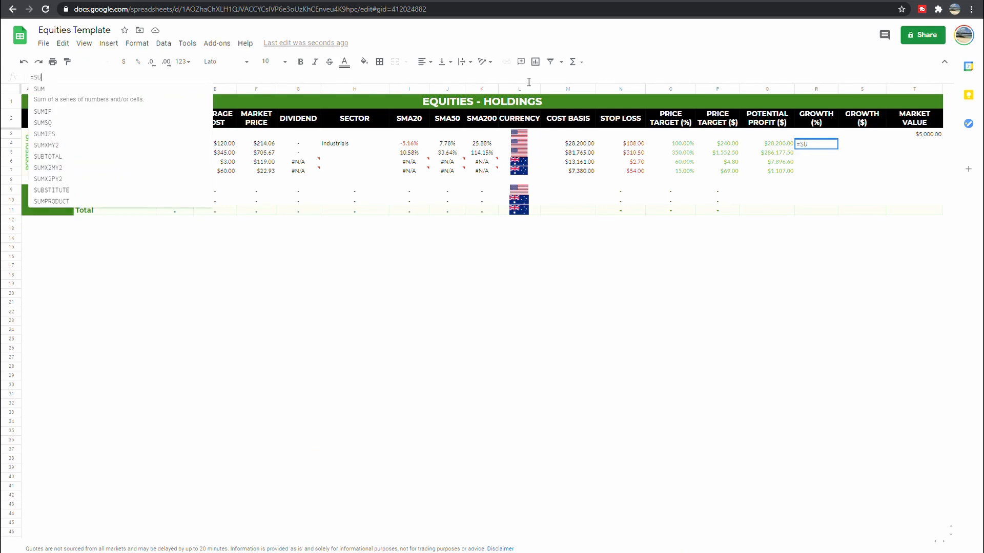
pyautogui.write('M((')
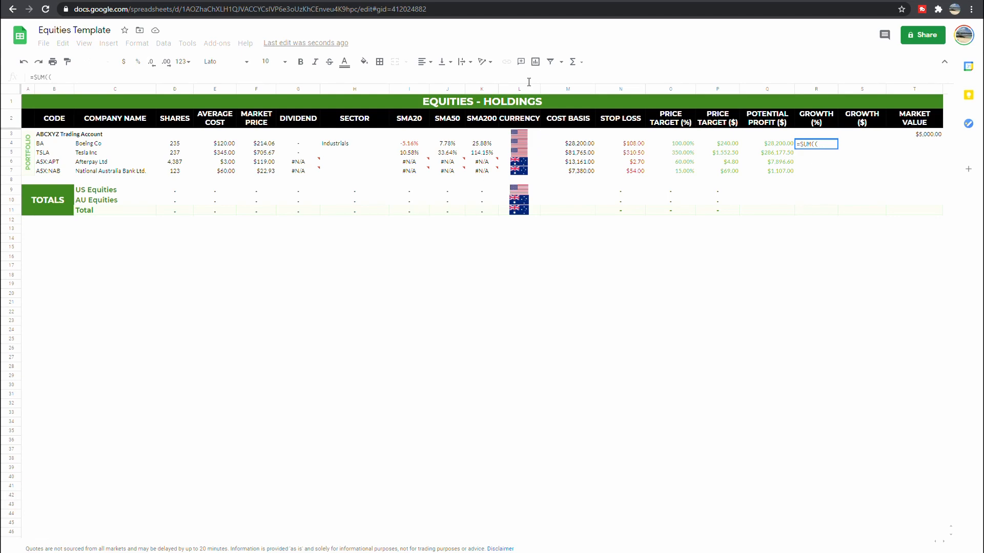
pyautogui.write('F4-E4')
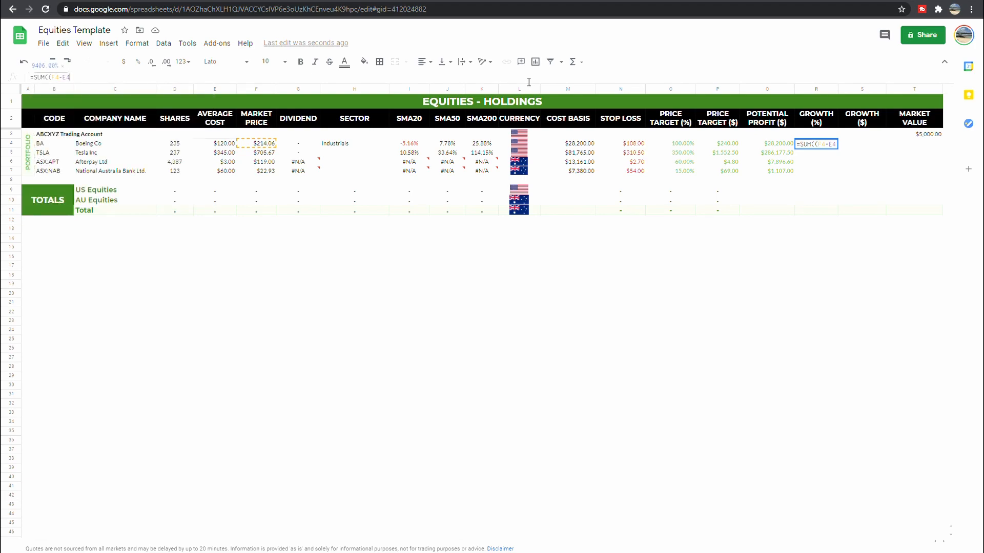
pyautogui.write(')/E4')
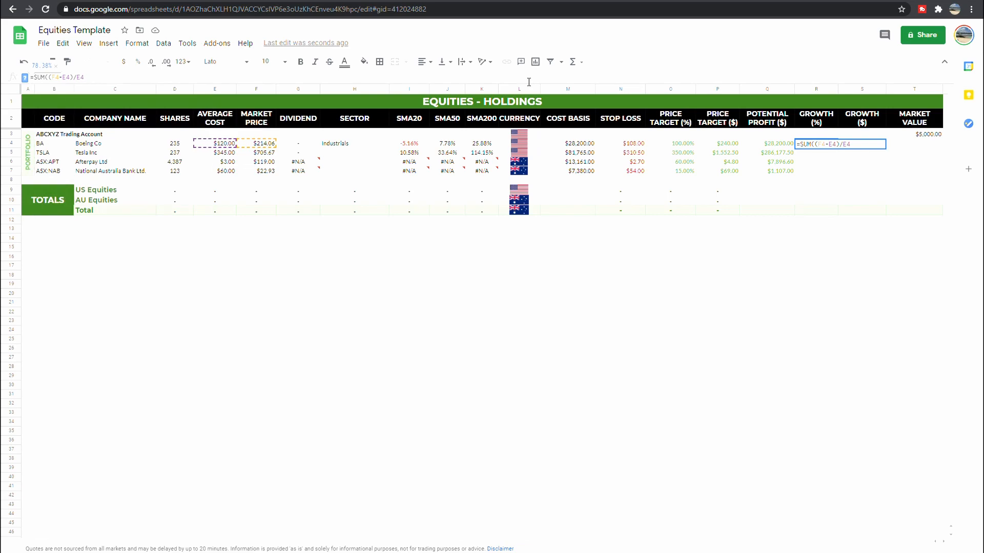
pyautogui.write(')')
pyautogui.press('Return')
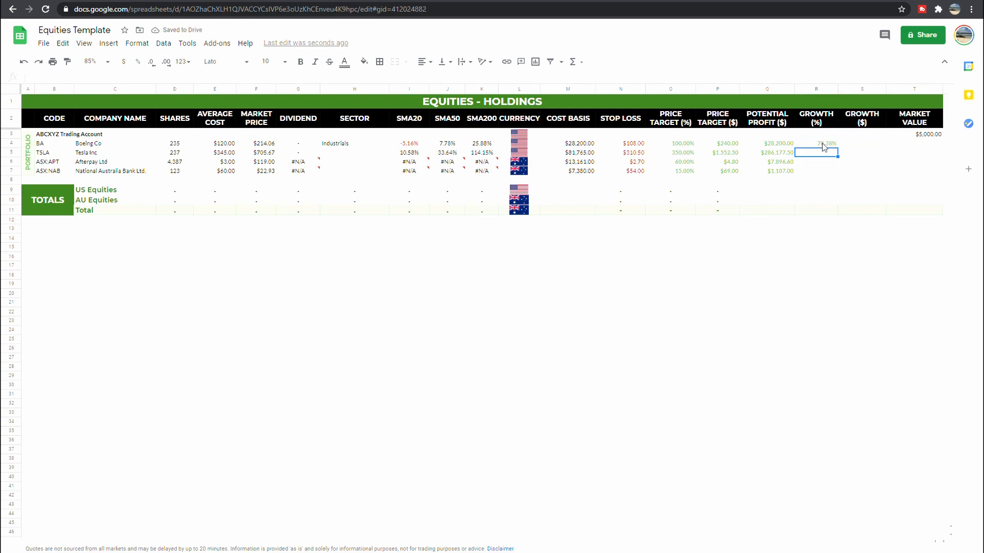
# Step: Check BA's average cost and market price, and fill its growth (%) formula down to the ASX:NAB row
pyautogui.click(233, 146)
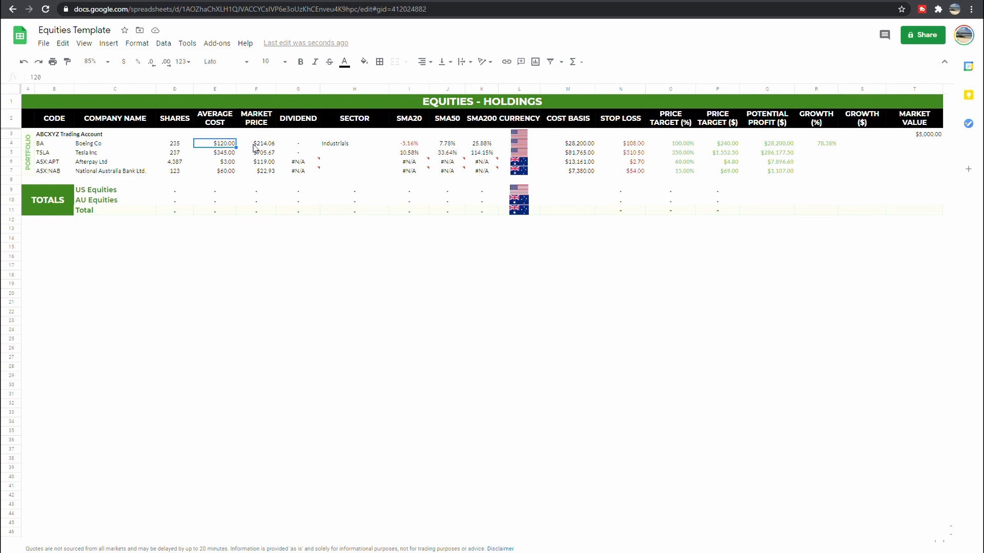
pyautogui.click(255, 147)
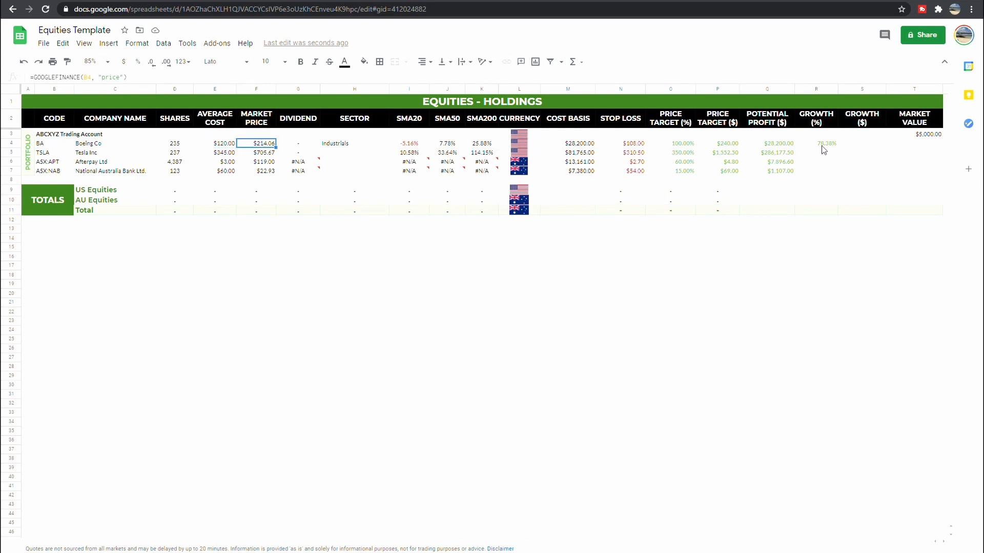
pyautogui.click(823, 146)
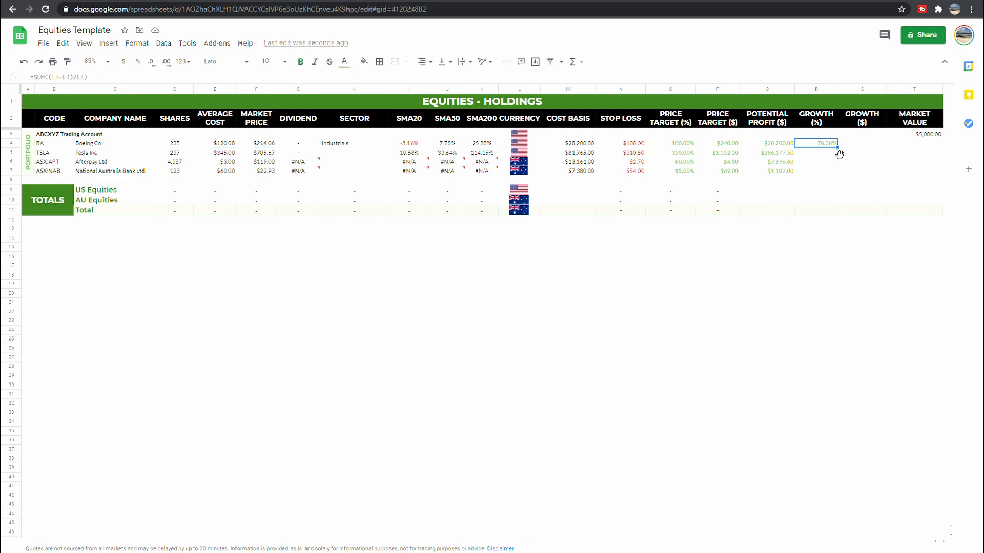
pyautogui.moveTo(837, 148); pyautogui.dragTo(837, 174)
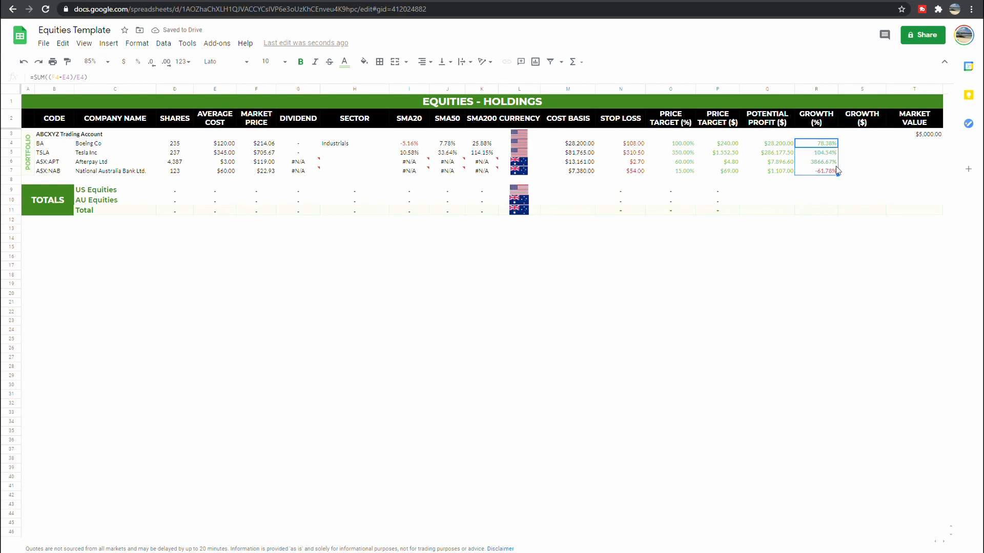
pyautogui.click(830, 174)
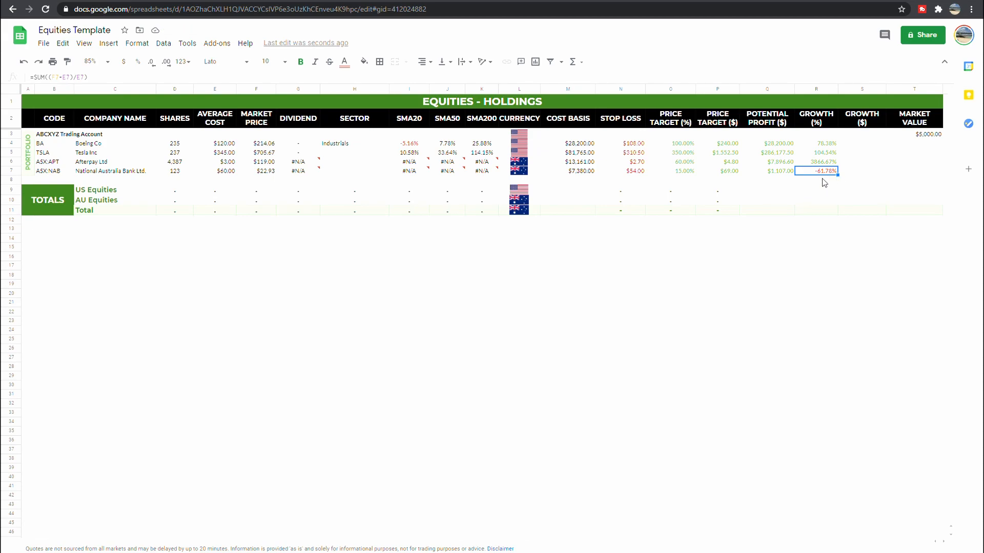
# Step: Enter =SUM(D4*F4) as the market value for BA and fill it down to the ASX:NAB row
pyautogui.click(873, 147)
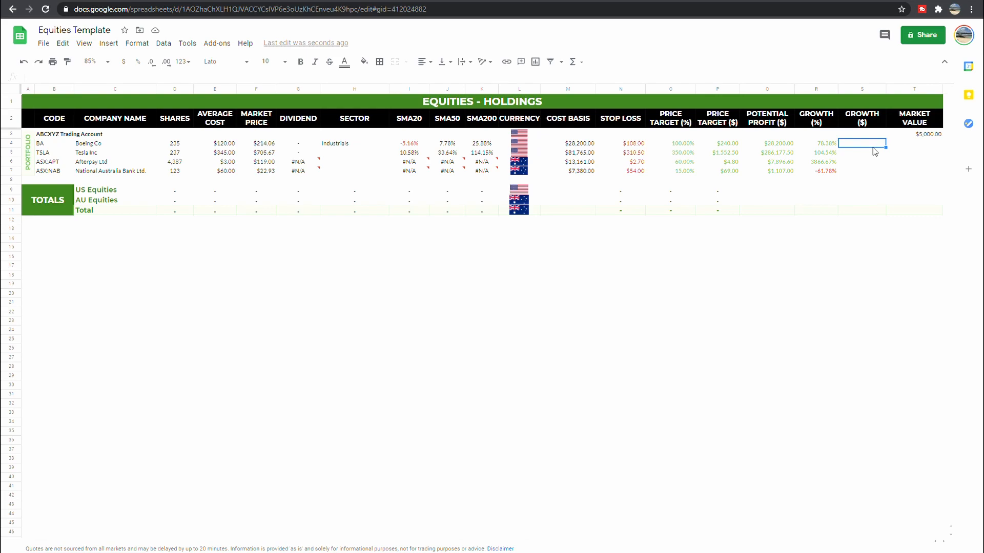
pyautogui.click(900, 148)
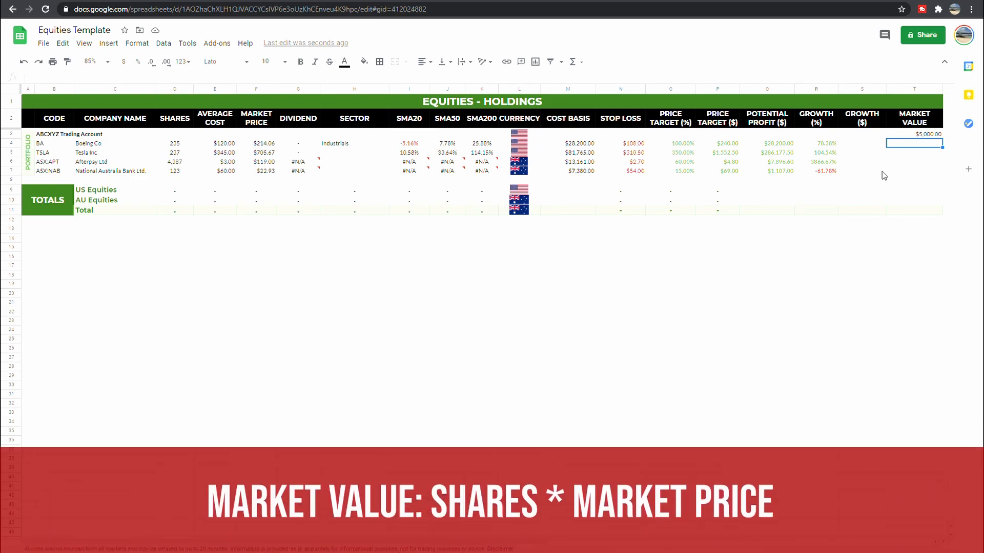
pyautogui.click(511, 82)
pyautogui.write('=SUM')
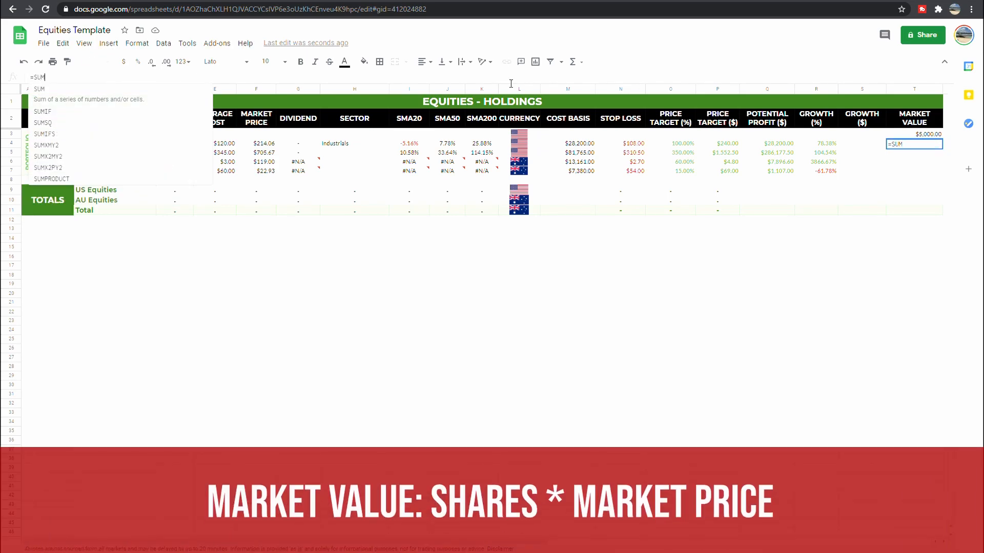
pyautogui.write('(')
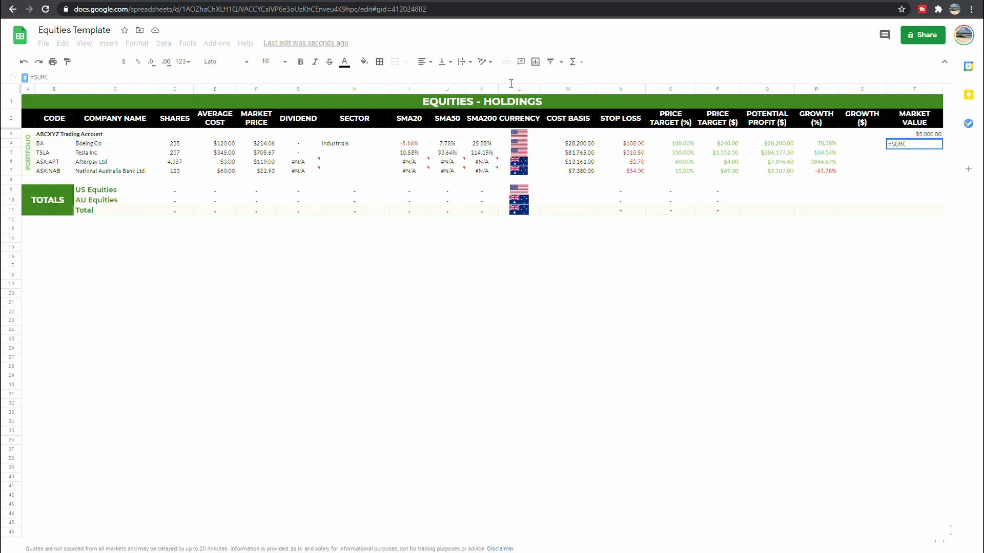
pyautogui.write('D4')
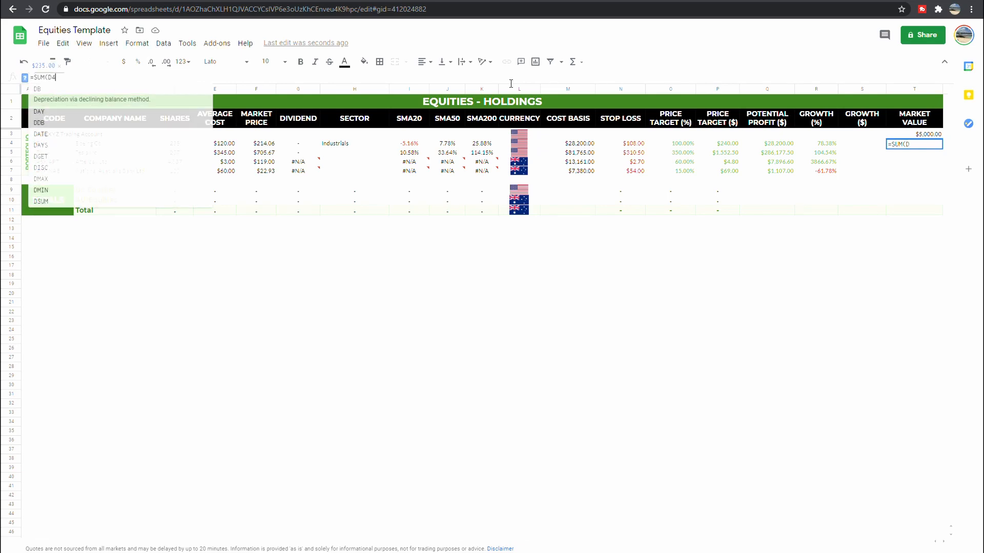
pyautogui.write('*')
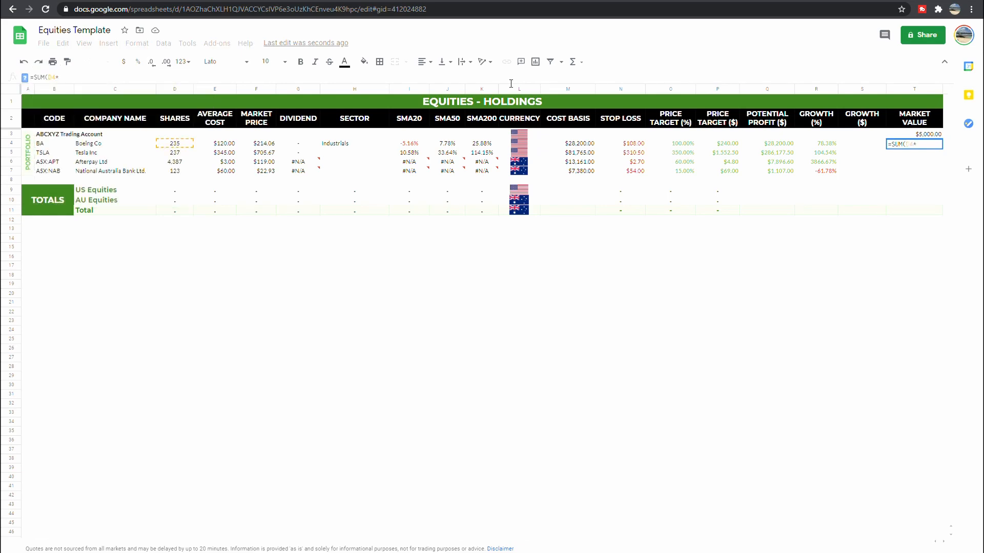
pyautogui.write('F4)')
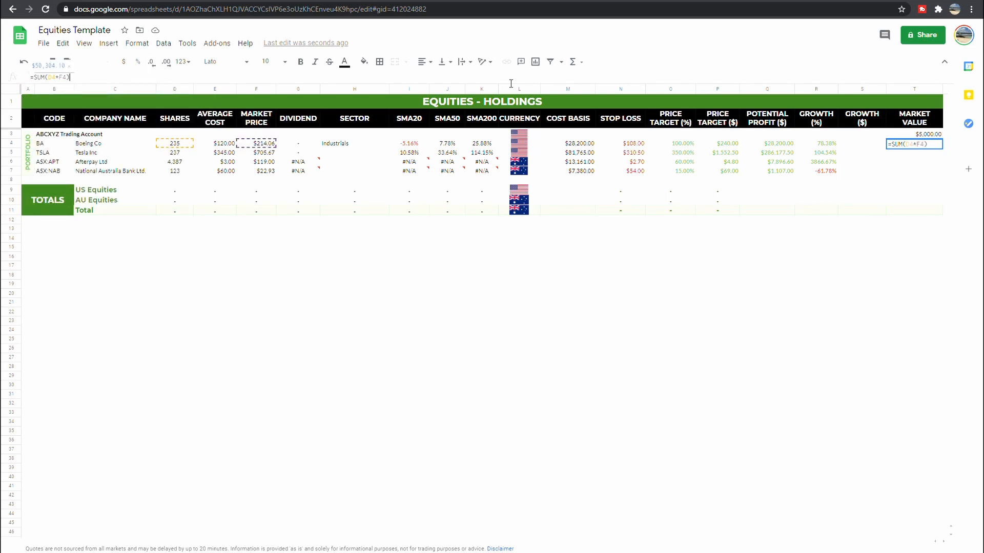
pyautogui.press('Return')
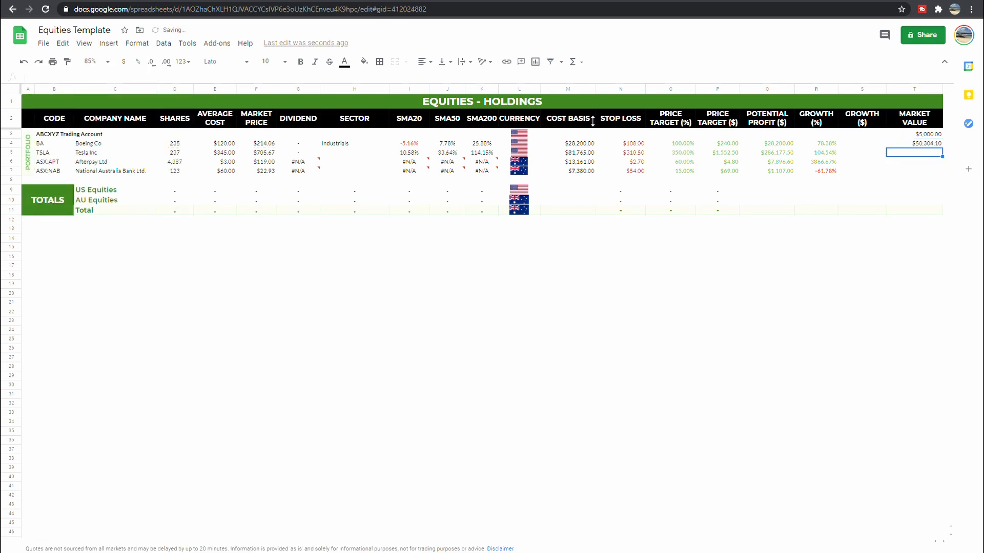
pyautogui.click(937, 143)
pyautogui.moveTo(949, 155); pyautogui.dragTo(946, 175)
pyautogui.click(874, 147)
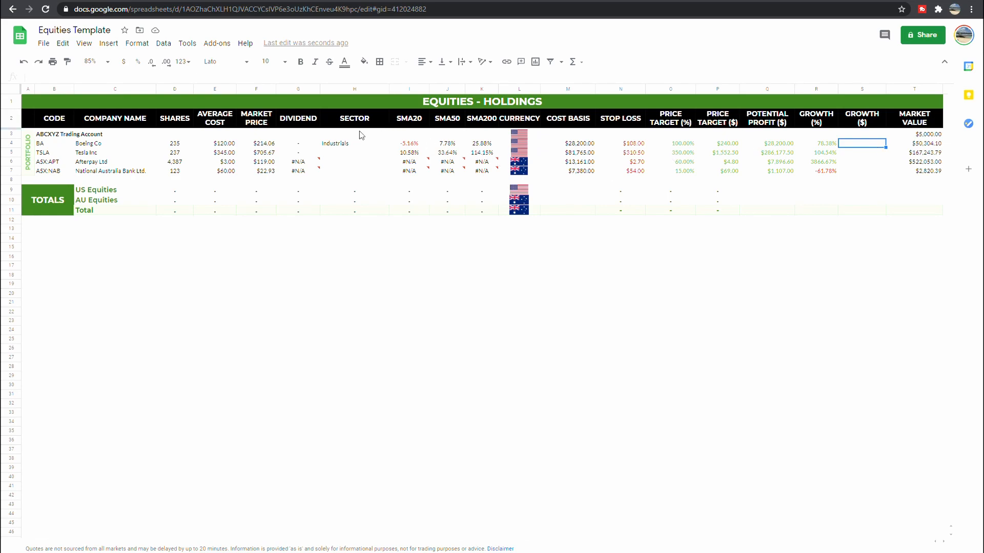
pyautogui.write('=SUM')
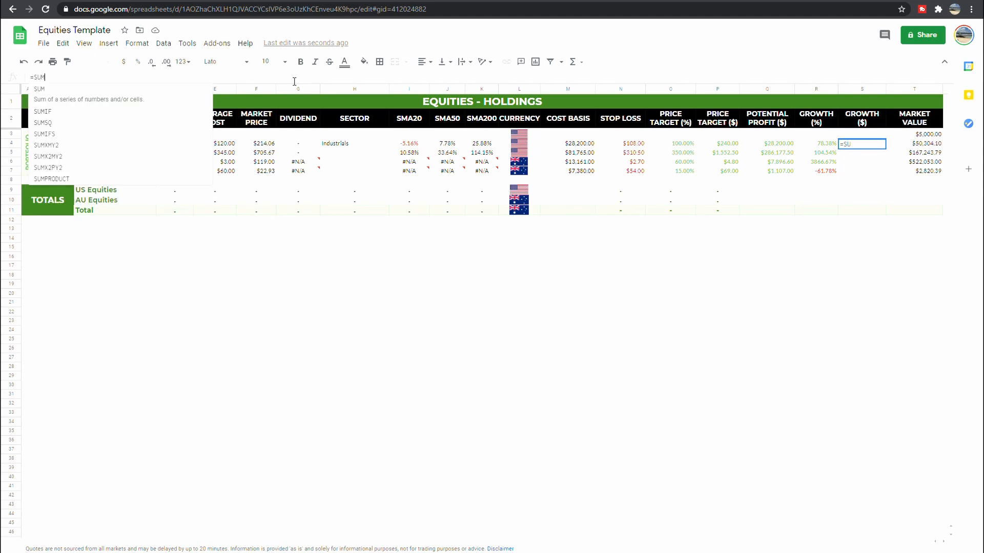
pyautogui.write('(')
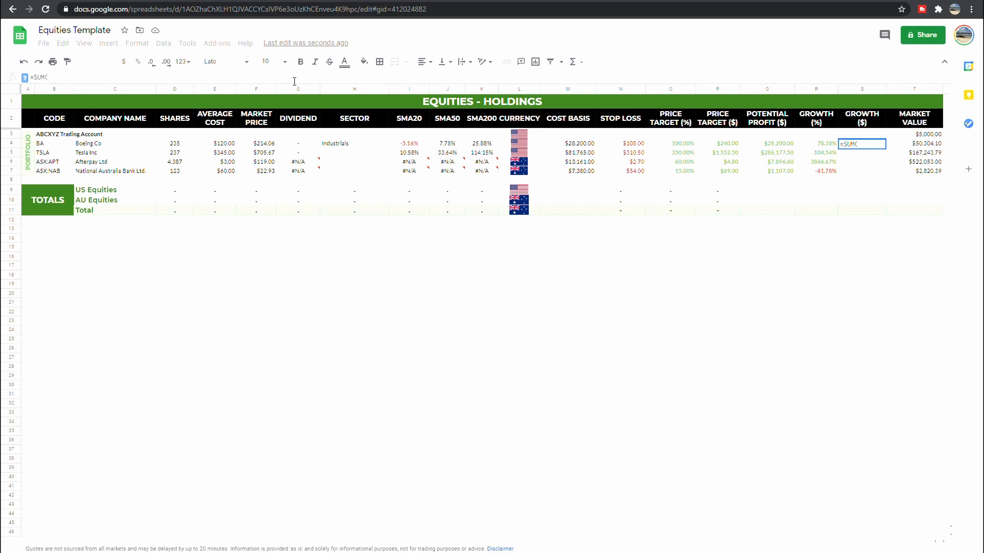
pyautogui.write('F4')
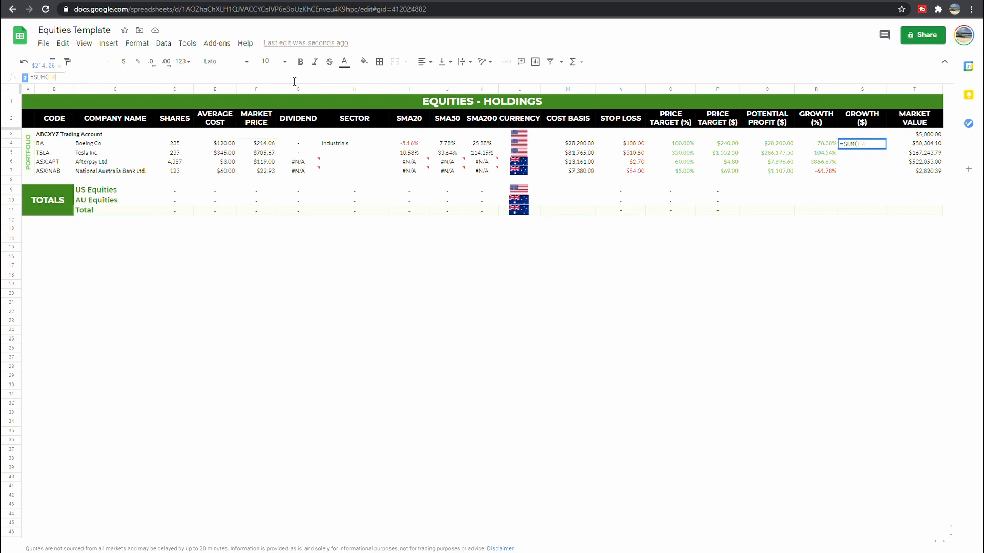
pyautogui.press('Escape')
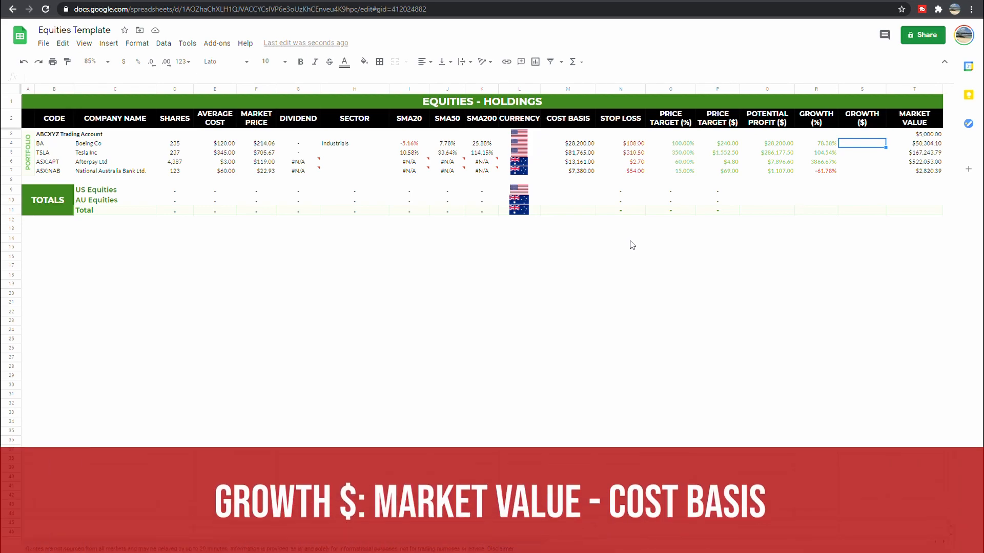
# Step: Enter =SUM(T4-M4) as the growth ($) for BA and fill it down to the ASX:NAB row
pyautogui.write('=SUM(')
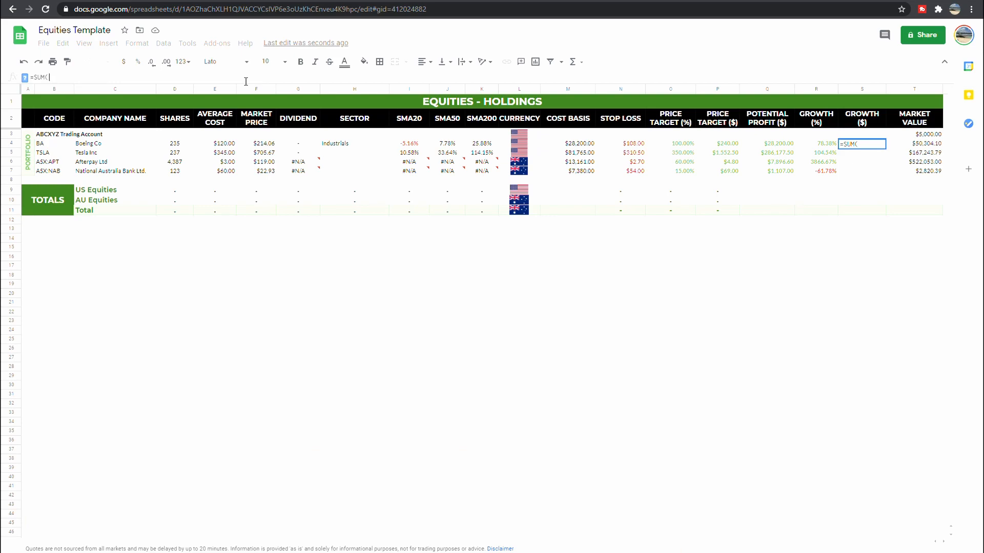
pyautogui.write('T4')
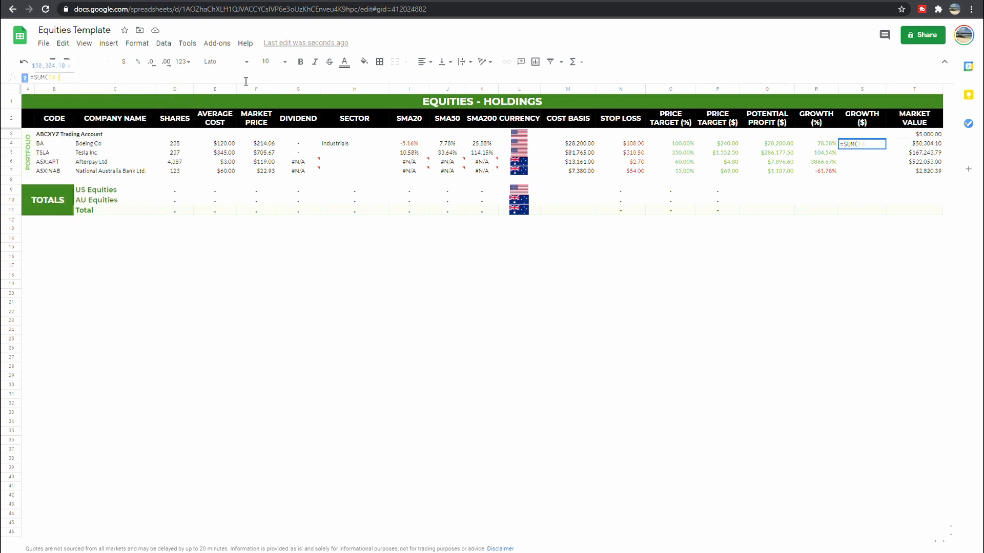
pyautogui.write('-')
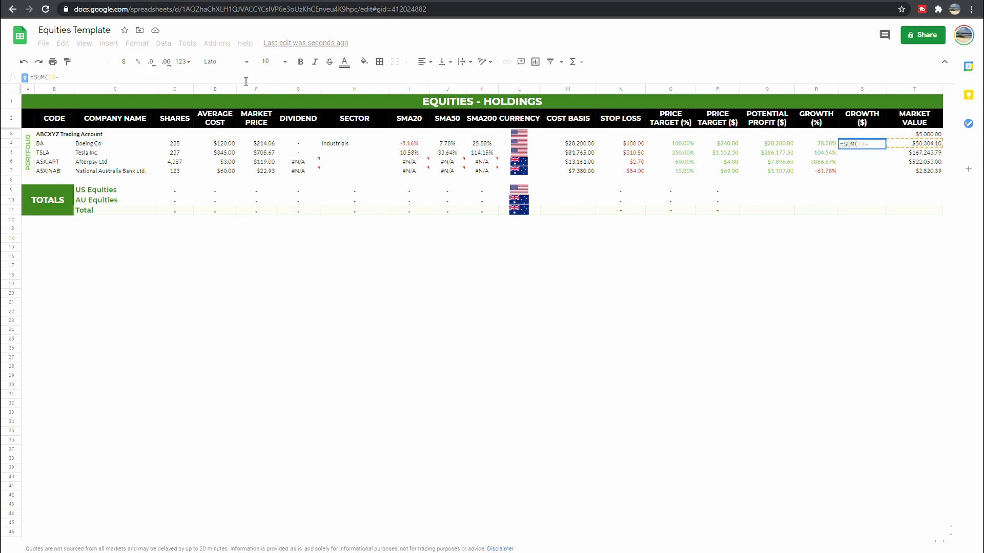
pyautogui.write('M4)')
pyautogui.press('Return')
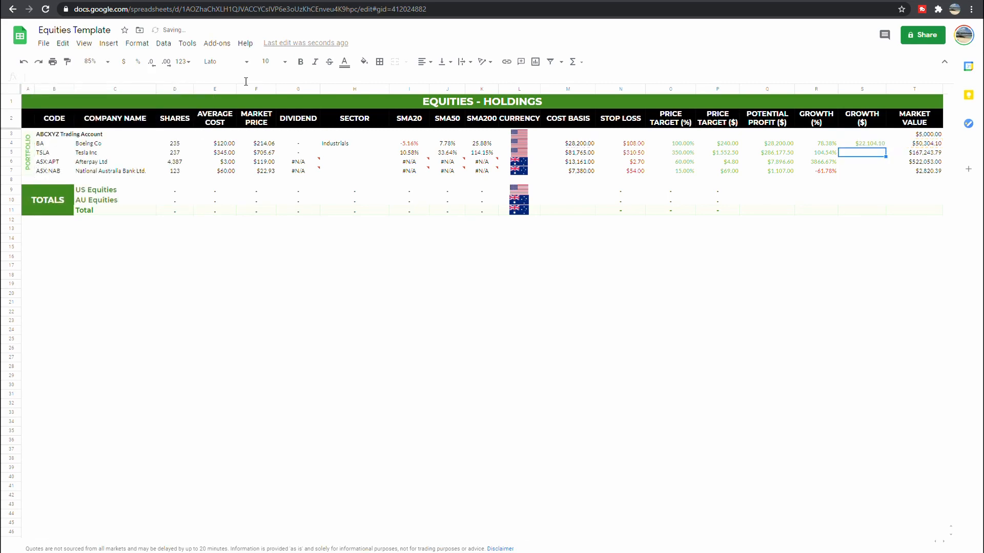
pyautogui.click(861, 143)
pyautogui.moveTo(892, 154); pyautogui.dragTo(883, 176)
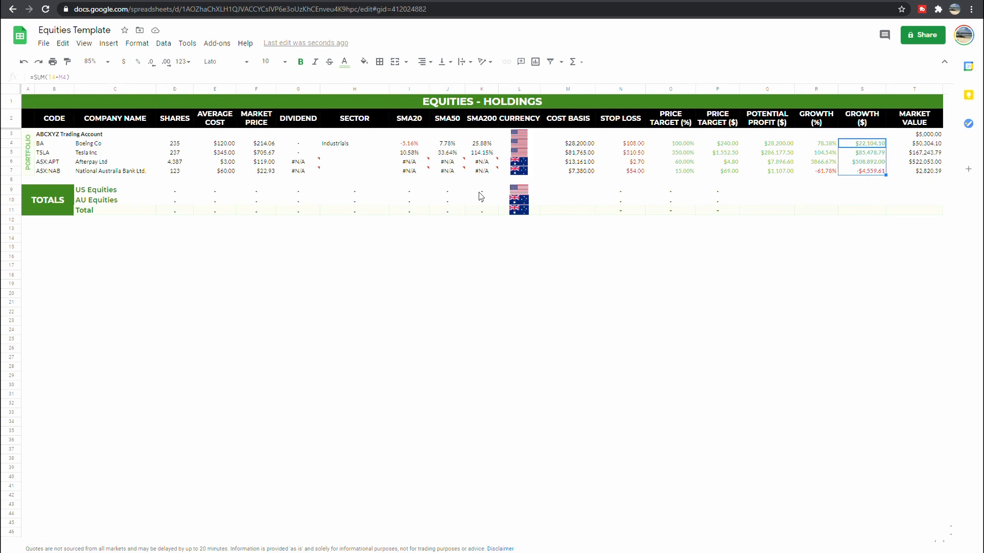
# Step: Total the BA and TSLA cost basis (M4:M5) with SUM in the US Equities row
pyautogui.click(558, 192)
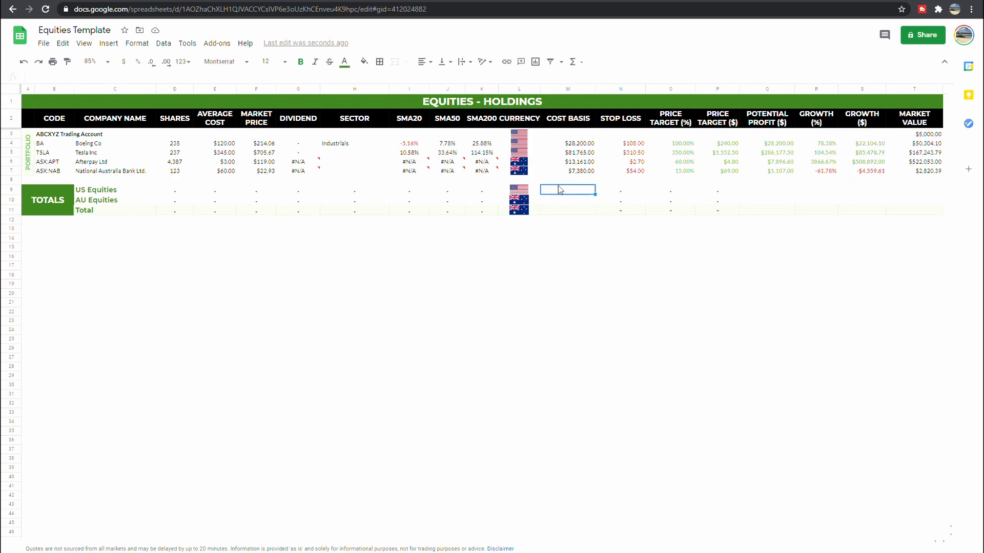
pyautogui.click(577, 64)
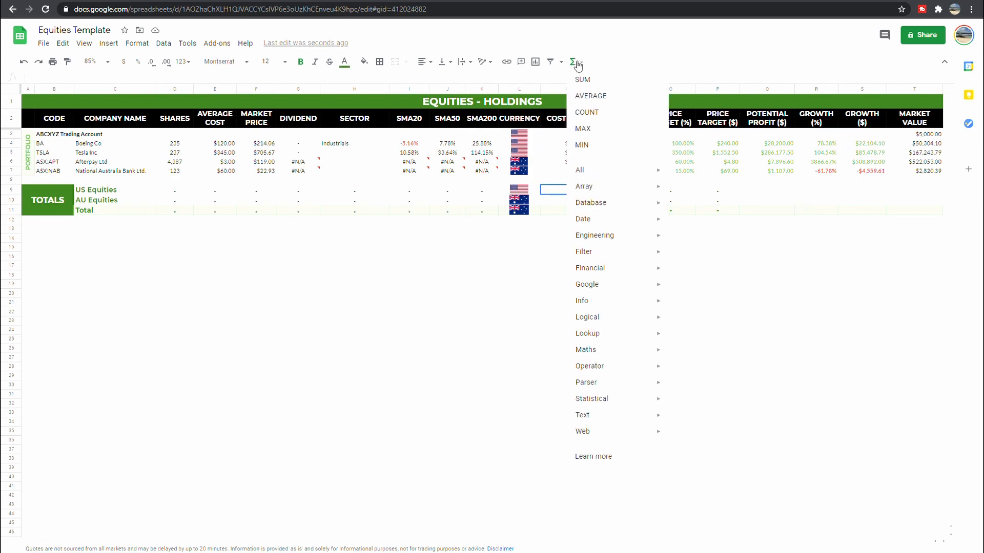
pyautogui.click(587, 79)
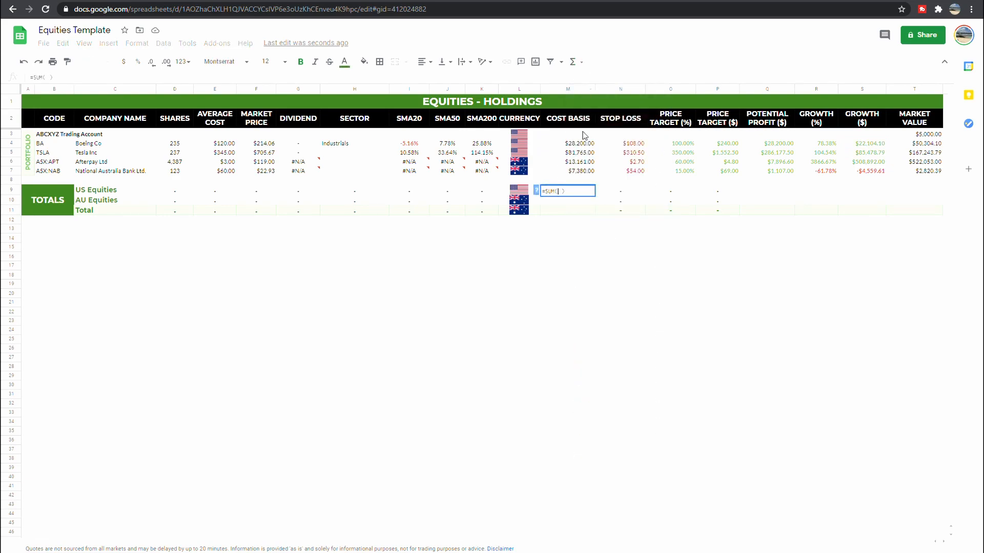
pyautogui.moveTo(585, 144); pyautogui.dragTo(586, 154)
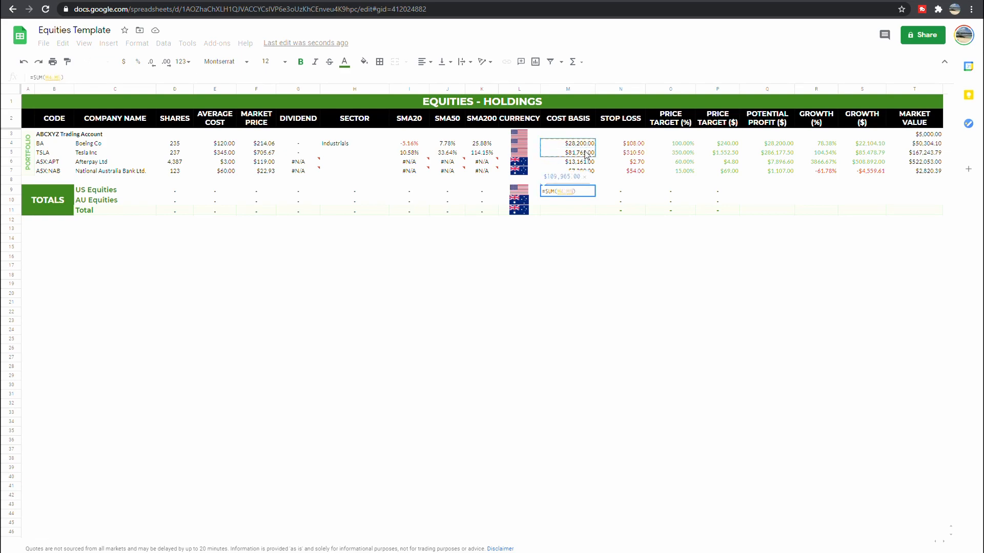
pyautogui.press('Return')
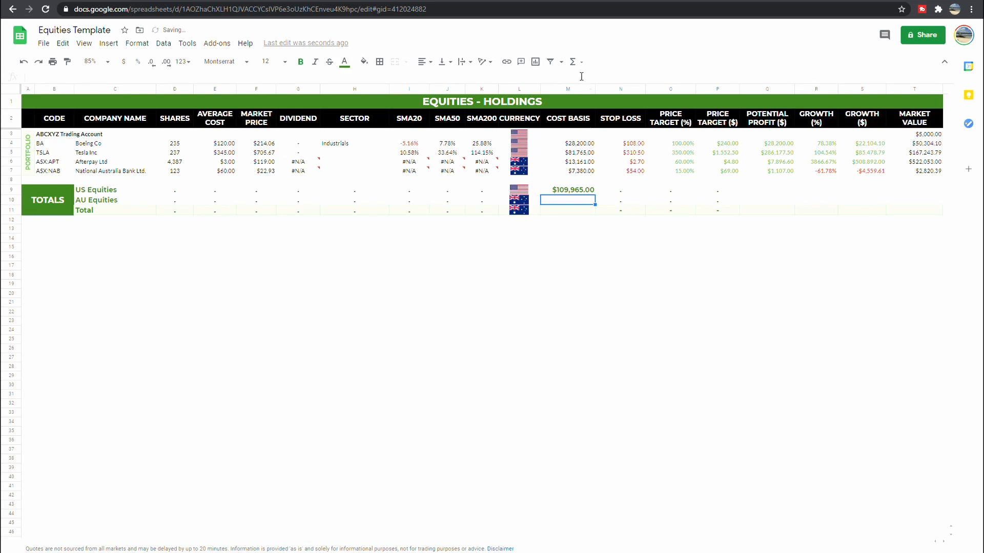
# Step: Total the ASX:APT and ASX:NAB cost basis (M6:M7) with SUM in the AU Equities row
pyautogui.click(574, 62)
pyautogui.click(584, 81)
pyautogui.moveTo(582, 162); pyautogui.dragTo(581, 171)
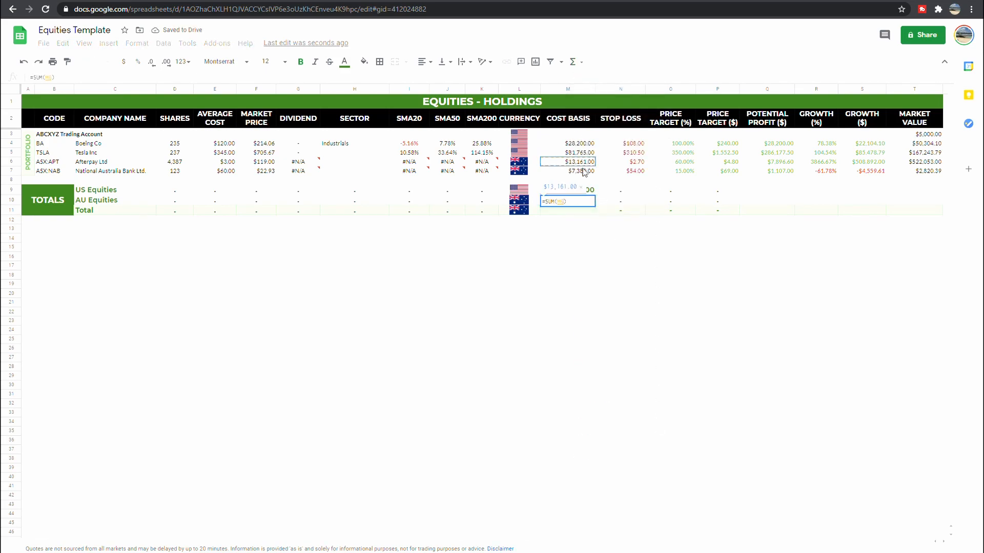
pyautogui.press('Return')
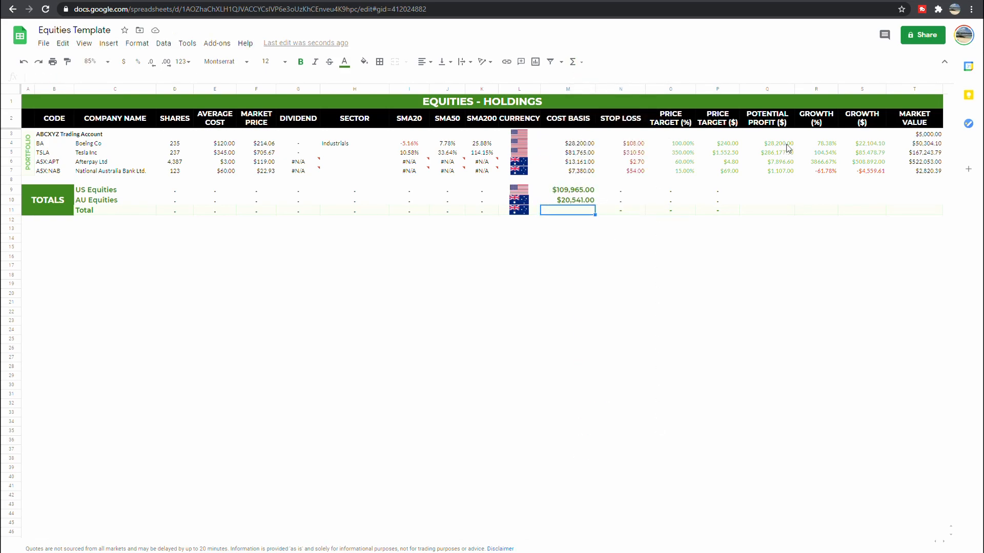
# Step: Total the BA and TSLA potential profit (Q4:Q5) with SUM in the US Equities row
pyautogui.click(778, 190)
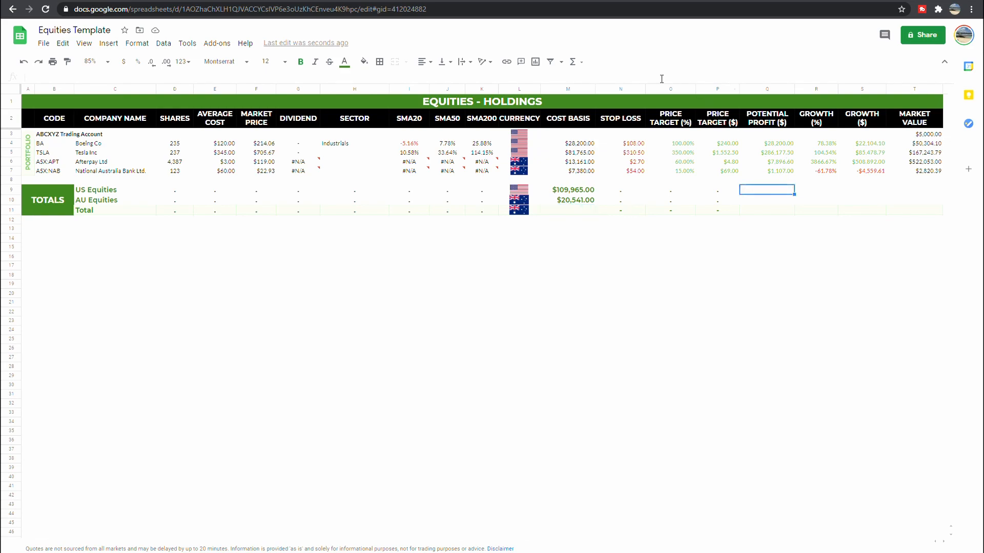
pyautogui.click(573, 62)
pyautogui.click(597, 88)
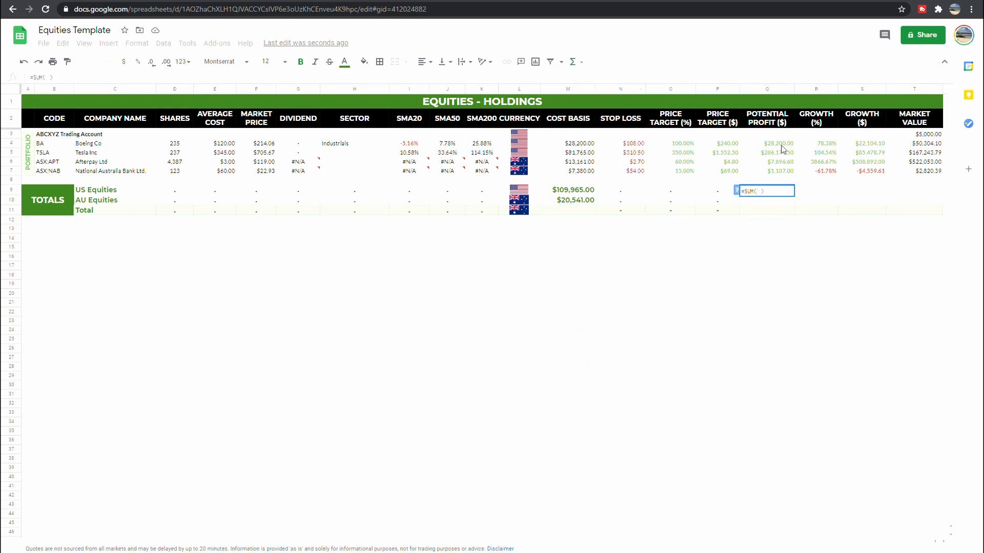
pyautogui.moveTo(784, 145); pyautogui.dragTo(786, 153)
pyautogui.press('Return')
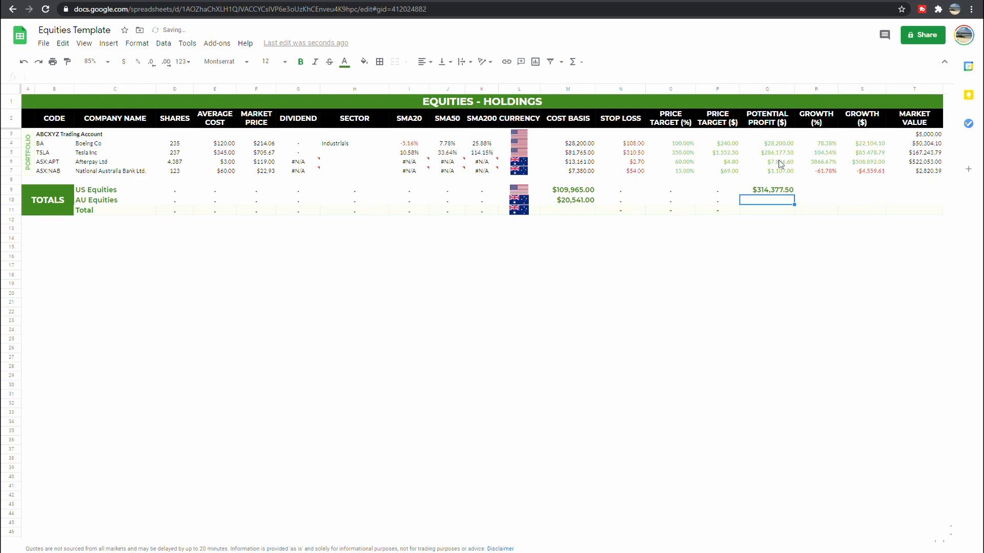
# Step: Sum the ASX potential profit (Q6:Q7) in the AU Equities row and fill both potential profit totals across to the Market Value column
pyautogui.click(573, 62)
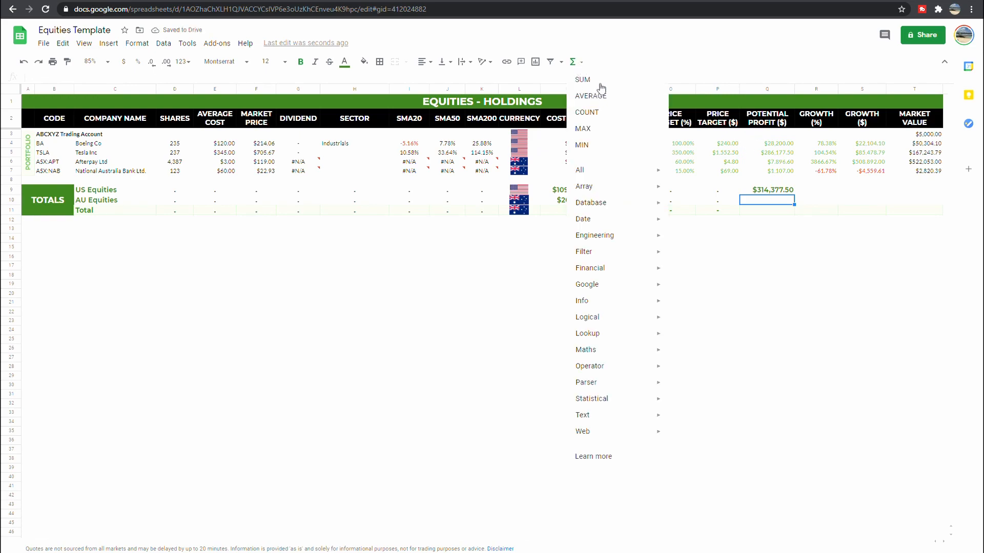
pyautogui.click(596, 88)
pyautogui.moveTo(761, 161); pyautogui.dragTo(767, 172)
pyautogui.press('Return')
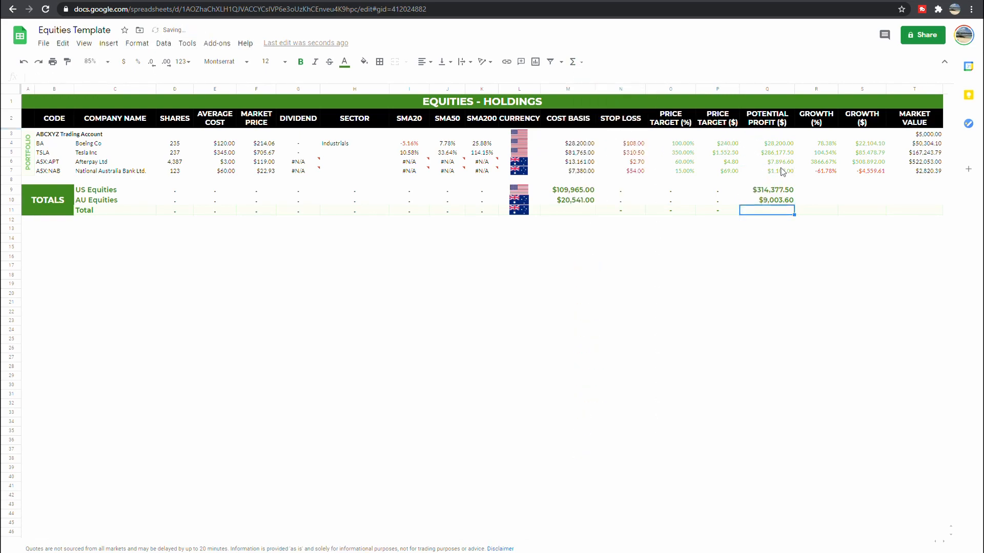
pyautogui.moveTo(793, 191); pyautogui.dragTo(905, 210)
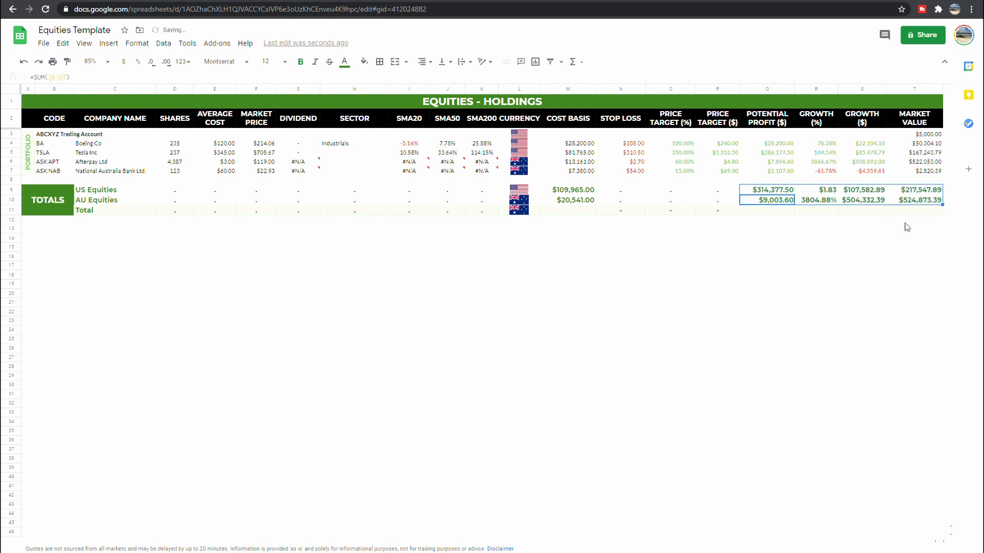
# Step: Extend the US Equities market value sum to start at T3 so it includes the trading account's cash balance
pyautogui.click(917, 190)
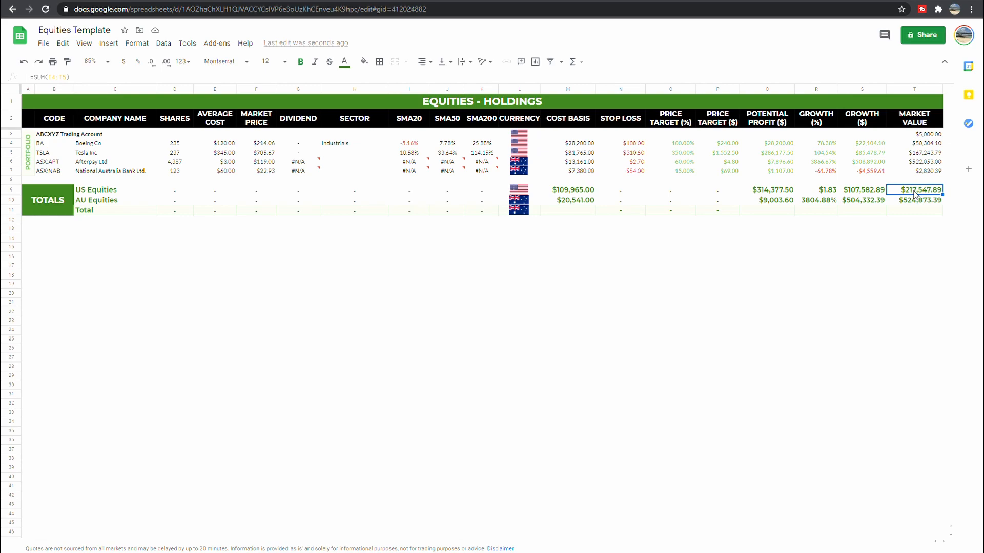
pyautogui.click(59, 79)
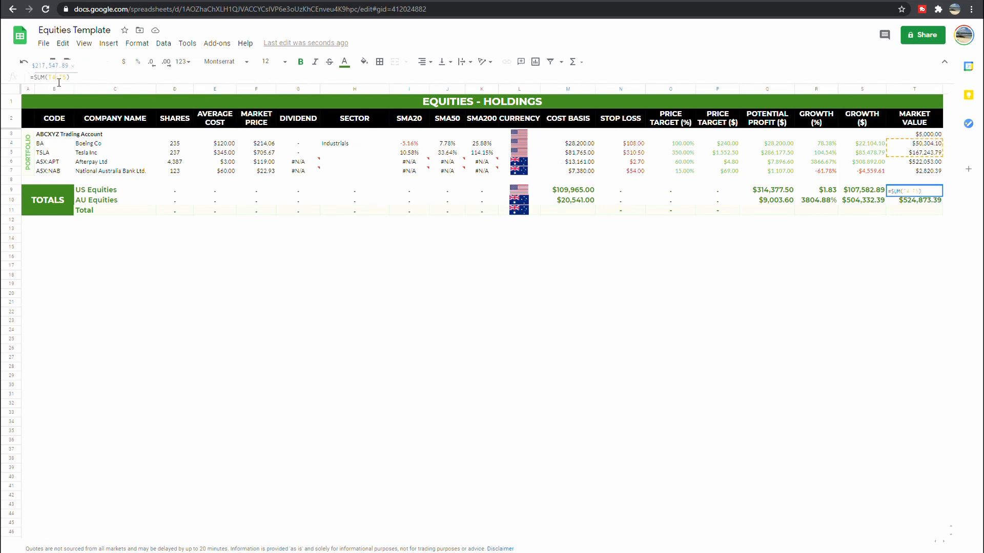
pyautogui.moveTo(57, 80); pyautogui.dragTo(52, 79)
pyautogui.write('3')
pyautogui.write('T2,')
pyautogui.press('BackSpace')
pyautogui.press('BackSpace')
pyautogui.press('BackSpace')
pyautogui.press('Return')
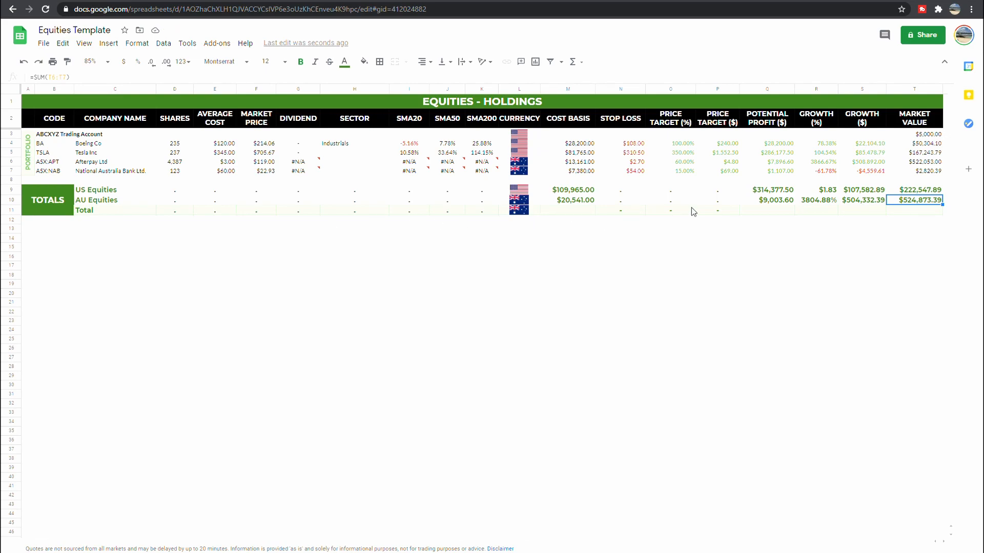
# Step: Enter =SUM(M10+(GOOGLEFINANCE("USDAUD")*M9)) as the Total row's cost basis and fill it across to the Market Value column
pyautogui.click(567, 211)
pyautogui.click(123, 81)
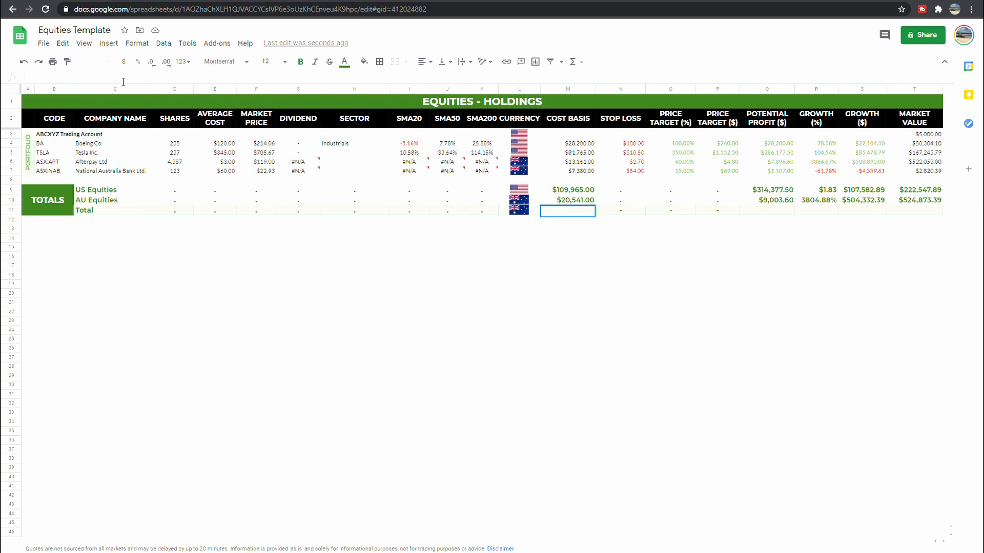
pyautogui.write('=')
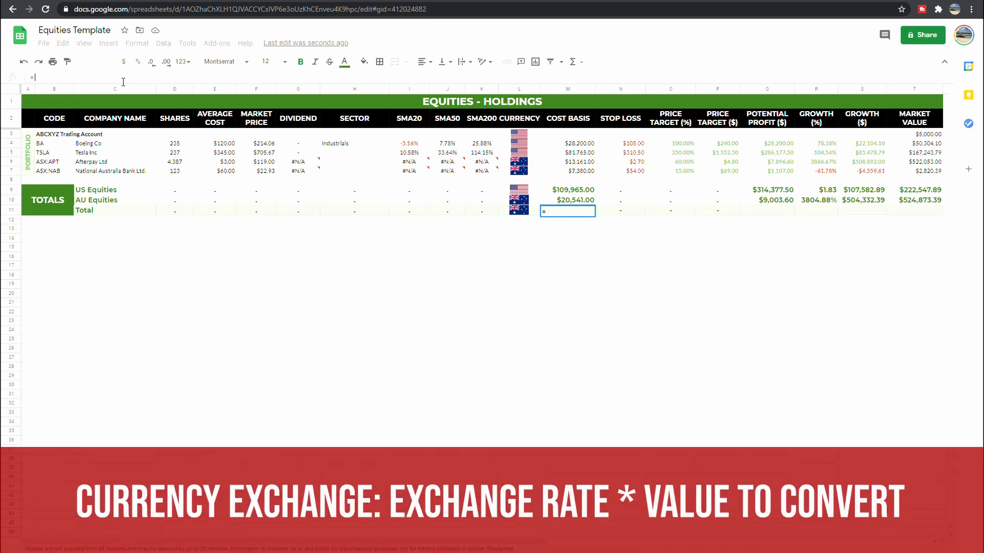
pyautogui.write('SUM(')
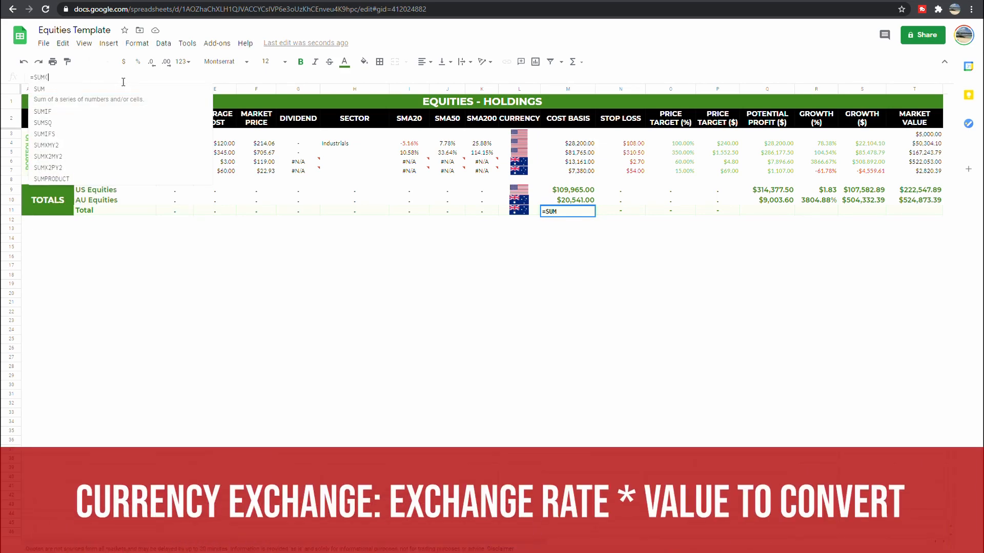
pyautogui.write('M10')
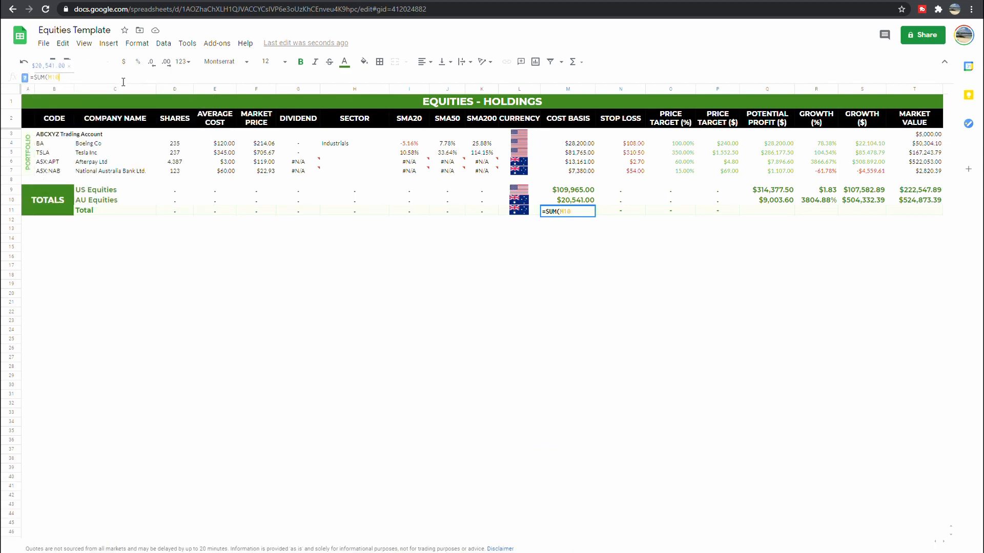
pyautogui.write('+')
pyautogui.write('(')
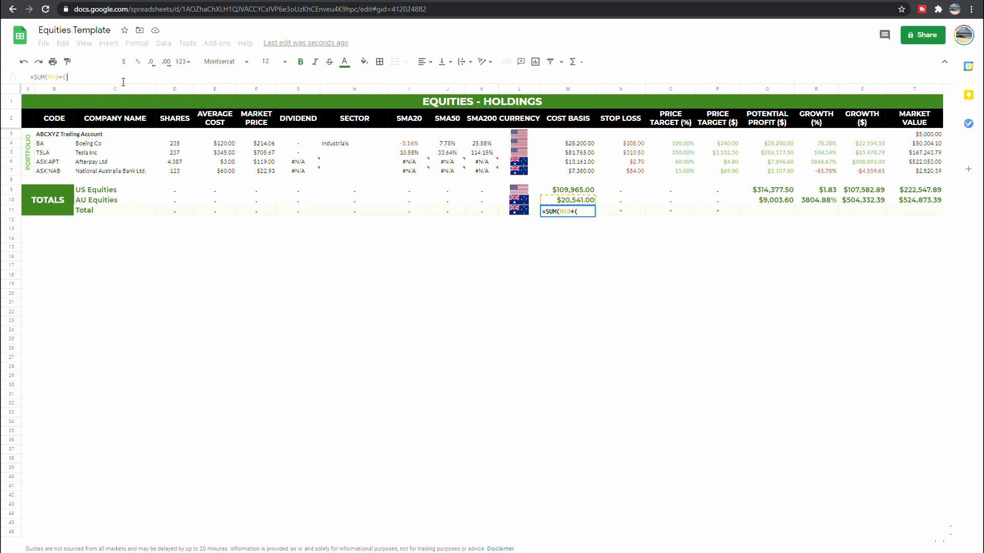
pyautogui.write('GOOG')
pyautogui.press('Tab')
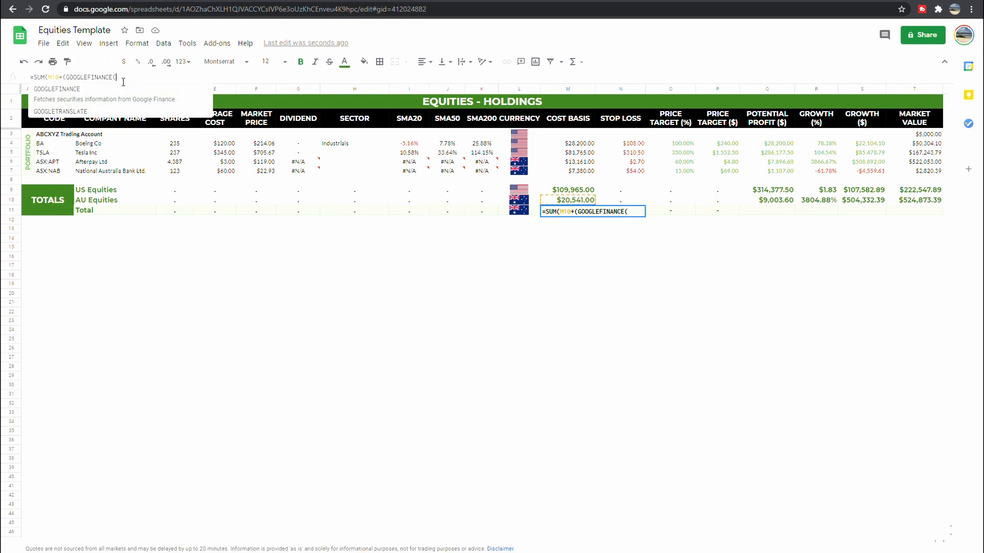
pyautogui.write('"')
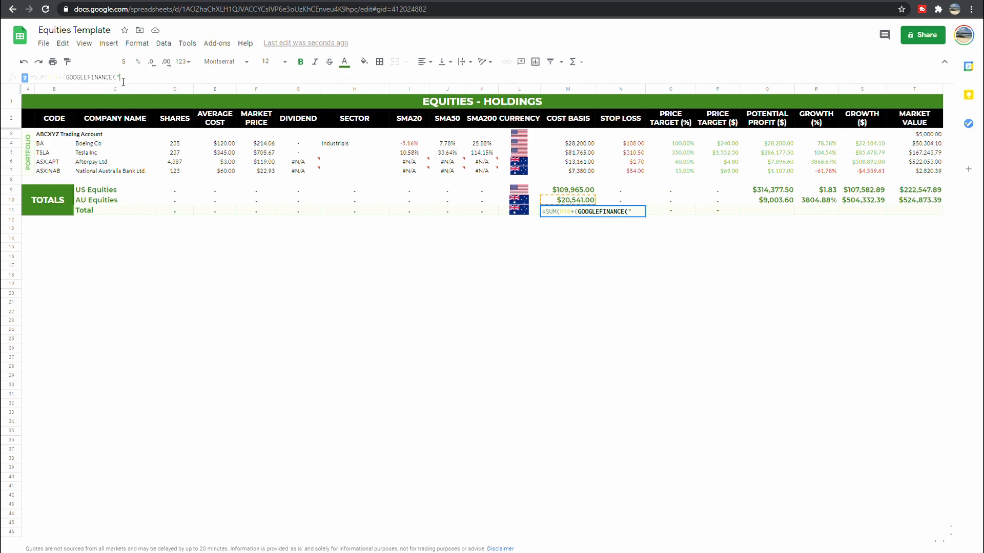
pyautogui.write('USDAAUD)')
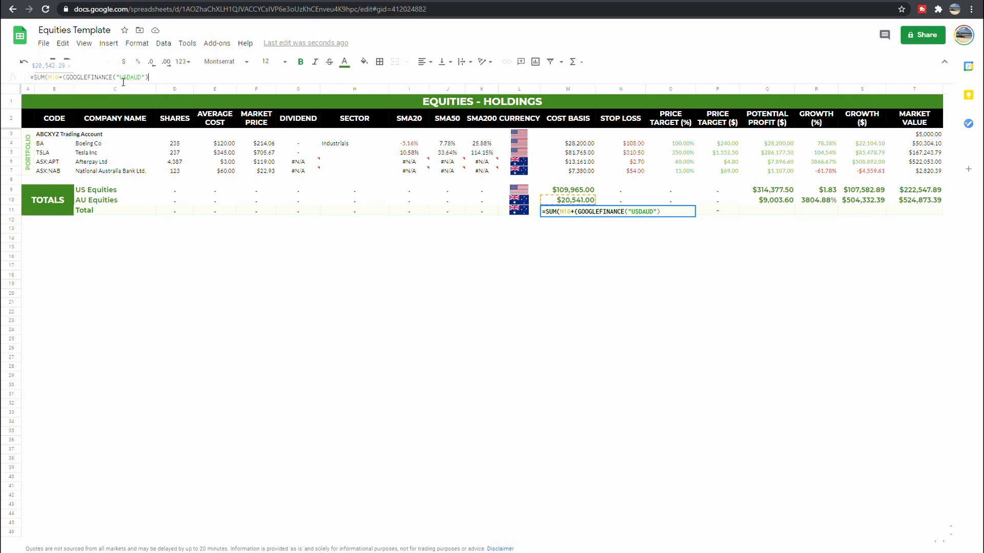
pyautogui.write('*')
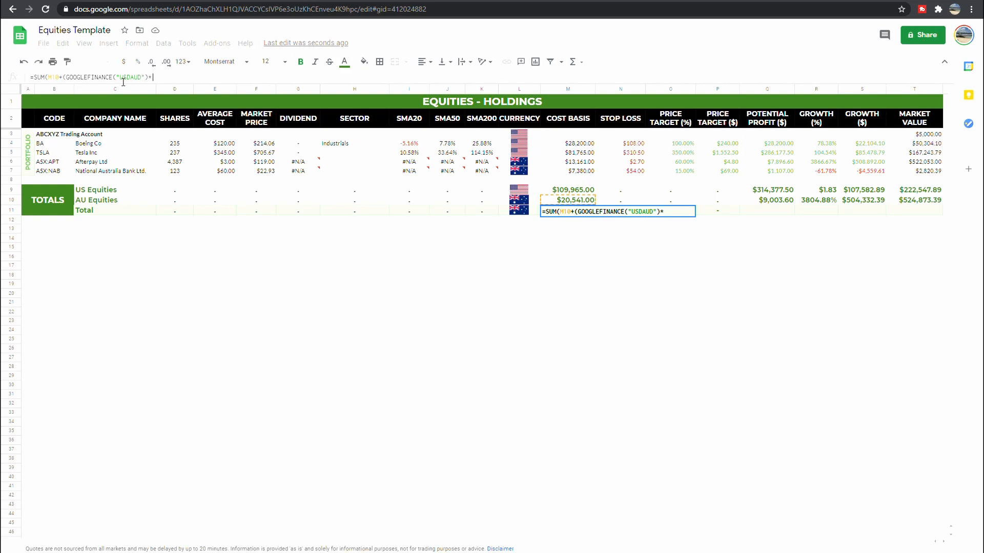
pyautogui.click(548, 192)
pyautogui.press('Return')
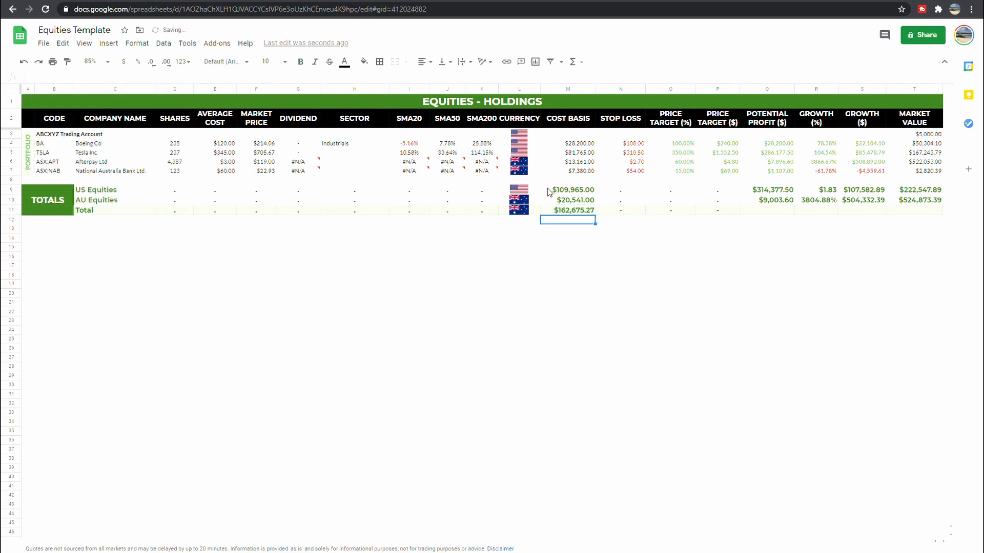
pyautogui.click(579, 211)
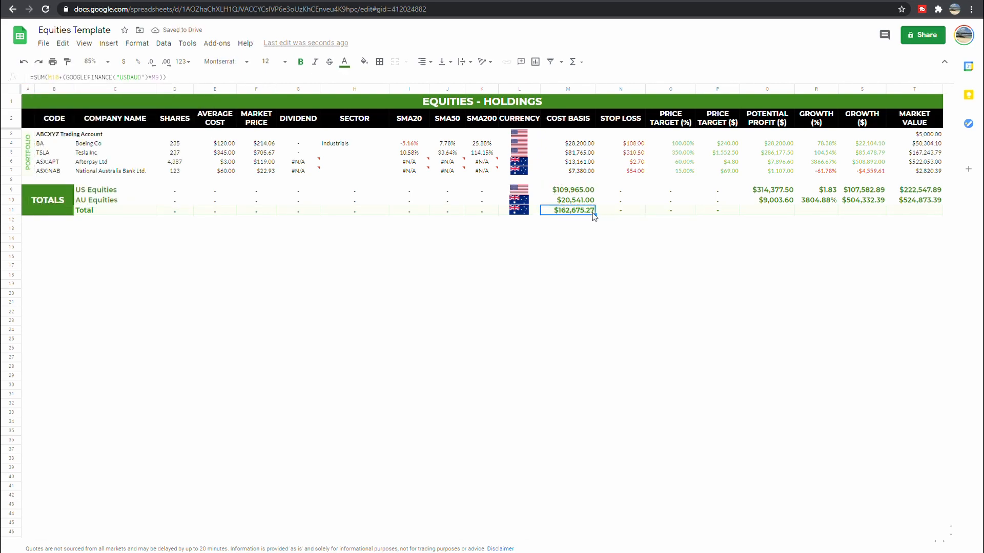
pyautogui.moveTo(595, 215); pyautogui.dragTo(928, 223)
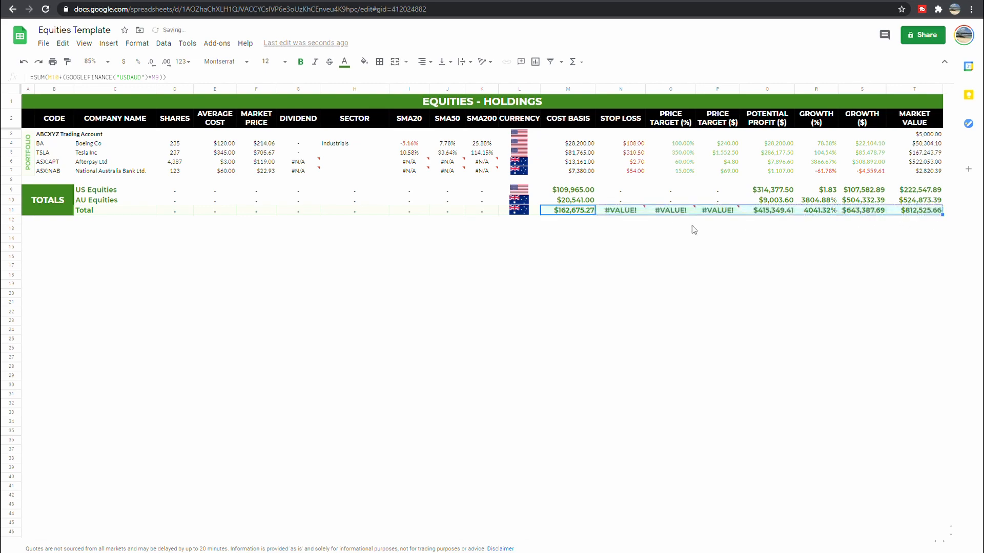
# Step: Replace the Total row's stop loss, price target (%) and price target ($) cells with "-"
pyautogui.click(718, 210)
pyautogui.moveTo(644, 212); pyautogui.dragTo(625, 212)
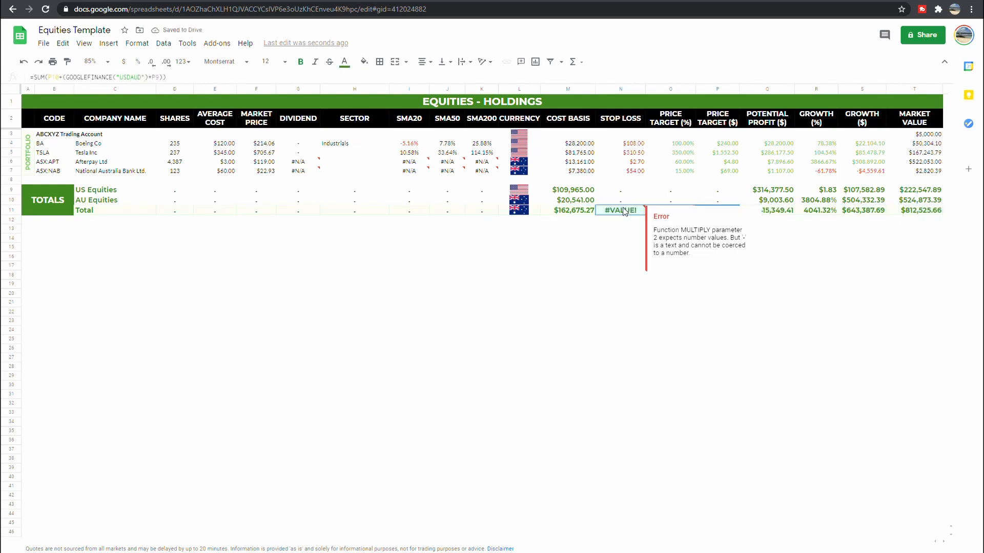
pyautogui.write('-')
pyautogui.press('Left')
pyautogui.write('-')
pyautogui.press('Left')
pyautogui.write('-')
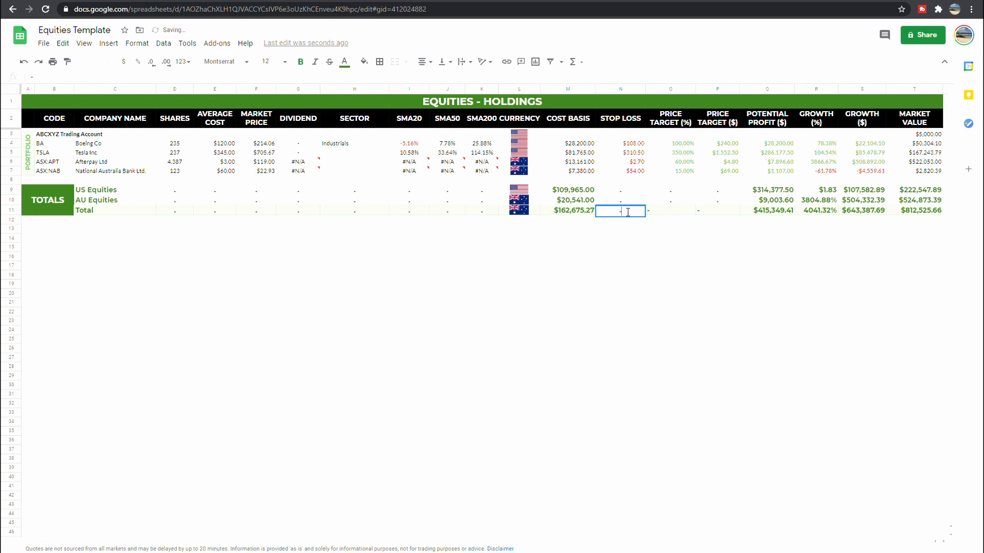
# Step: Centre the dashes in the Total row's stop loss and price target cells
pyautogui.moveTo(717, 211); pyautogui.dragTo(634, 212)
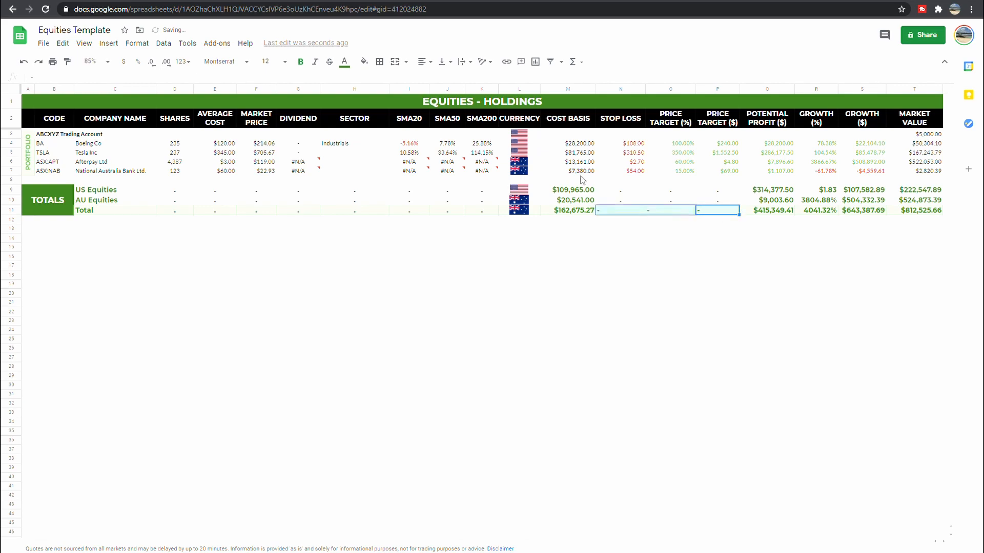
pyautogui.click(424, 61)
pyautogui.click(435, 81)
pyautogui.click(741, 248)
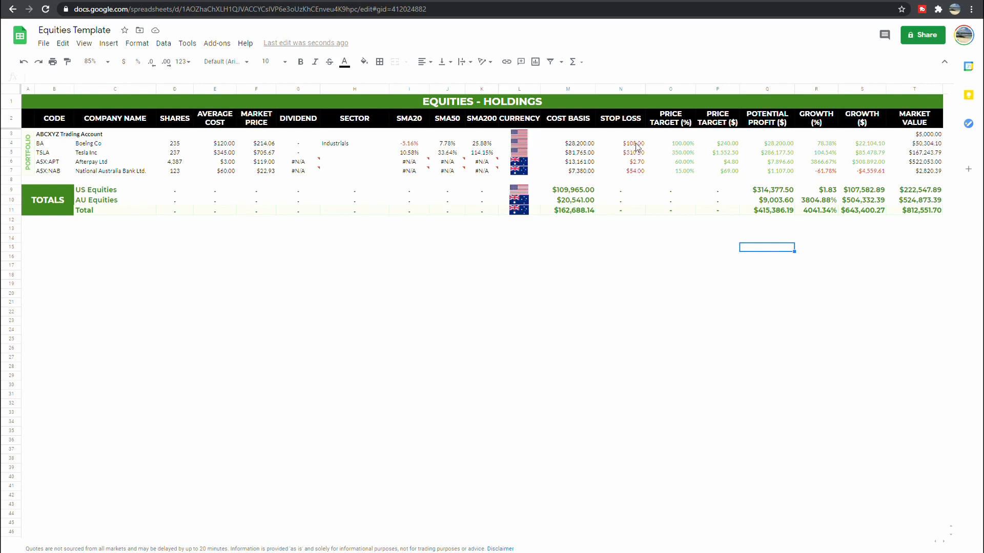
# Step: Check the text colour of the stop loss values (N4:N7) and look over the price target to growth (%) cells
pyautogui.moveTo(635, 145); pyautogui.dragTo(635, 171)
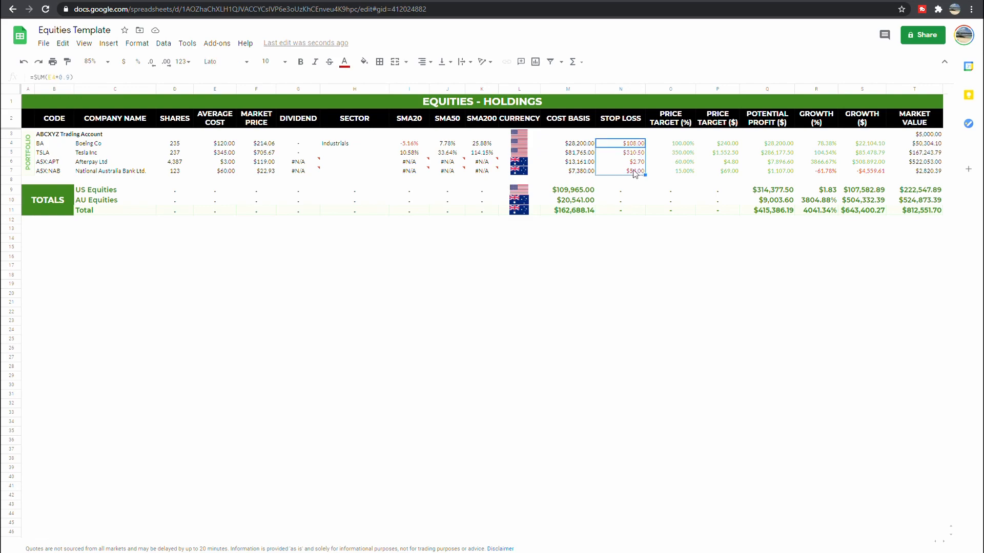
pyautogui.click(344, 62)
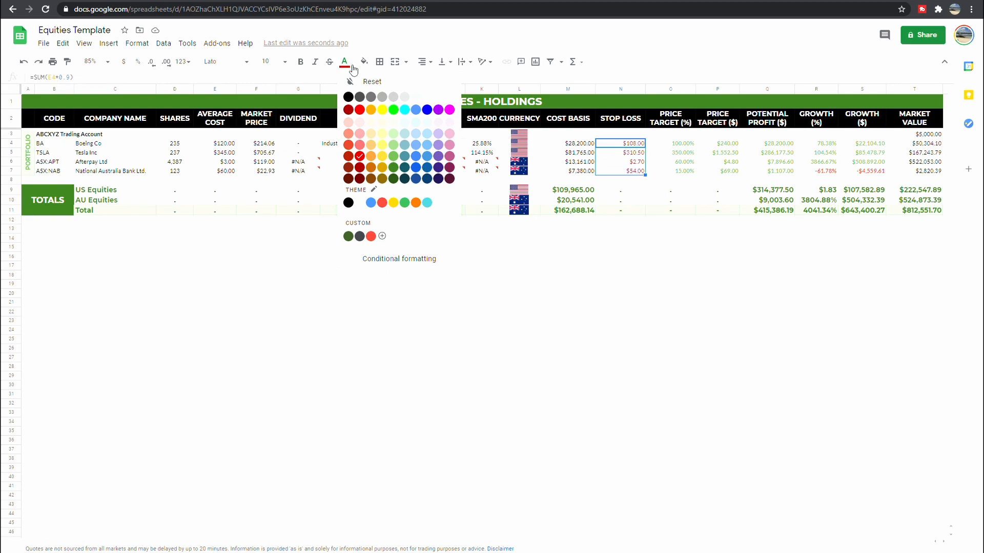
pyautogui.click(353, 68)
pyautogui.click(675, 152)
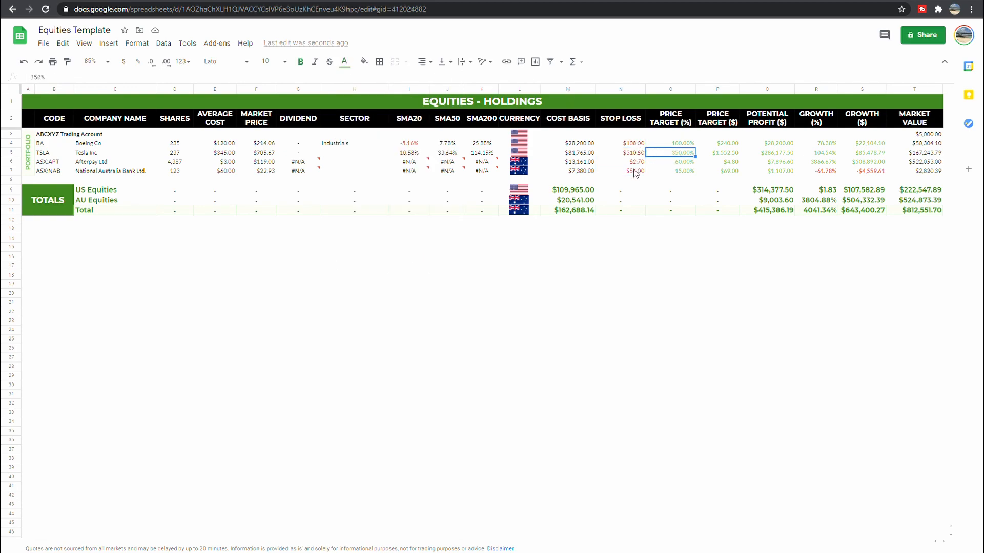
pyautogui.click(681, 144)
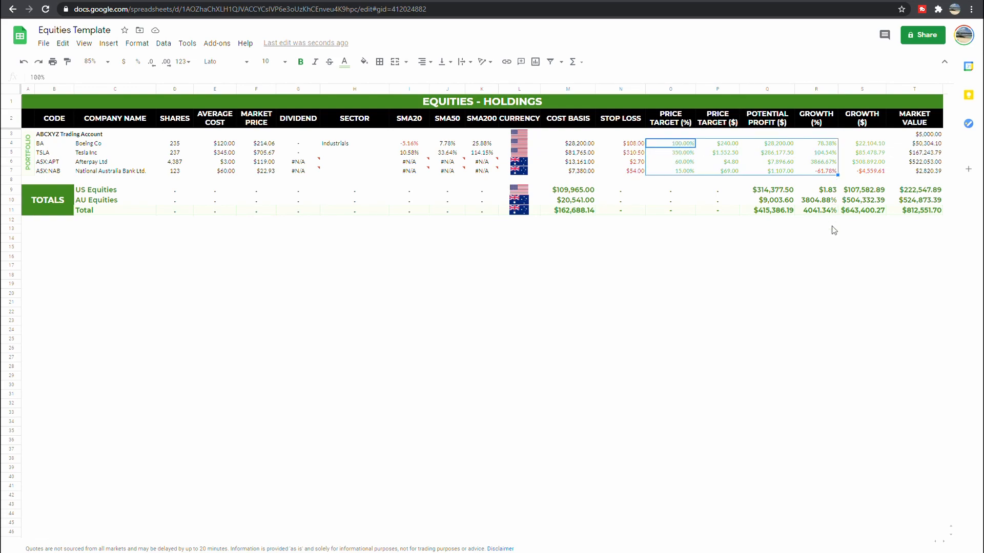
pyautogui.click(811, 249)
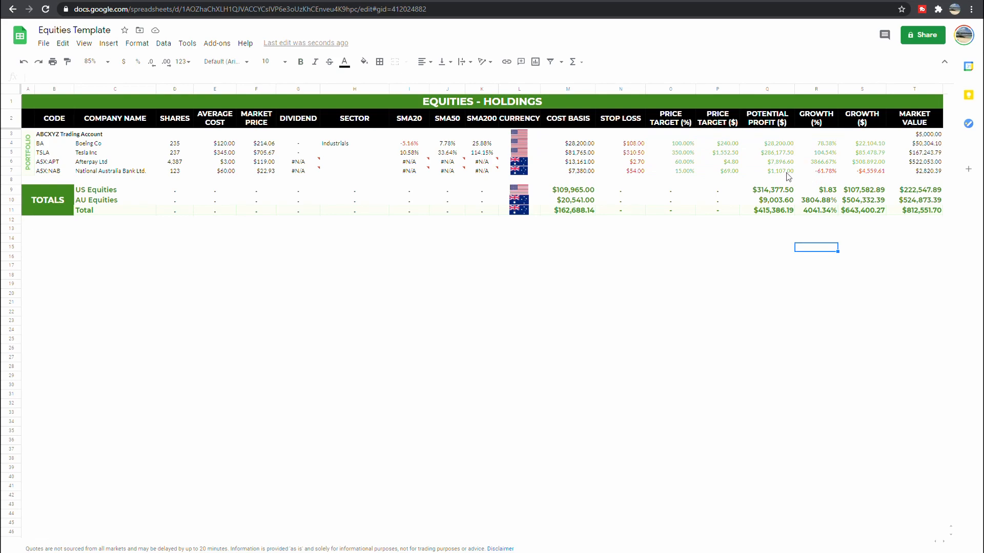
# Step: Open the conditional format rules for the price target ($) to growth (%) cells (P4:R7)
pyautogui.click(814, 172)
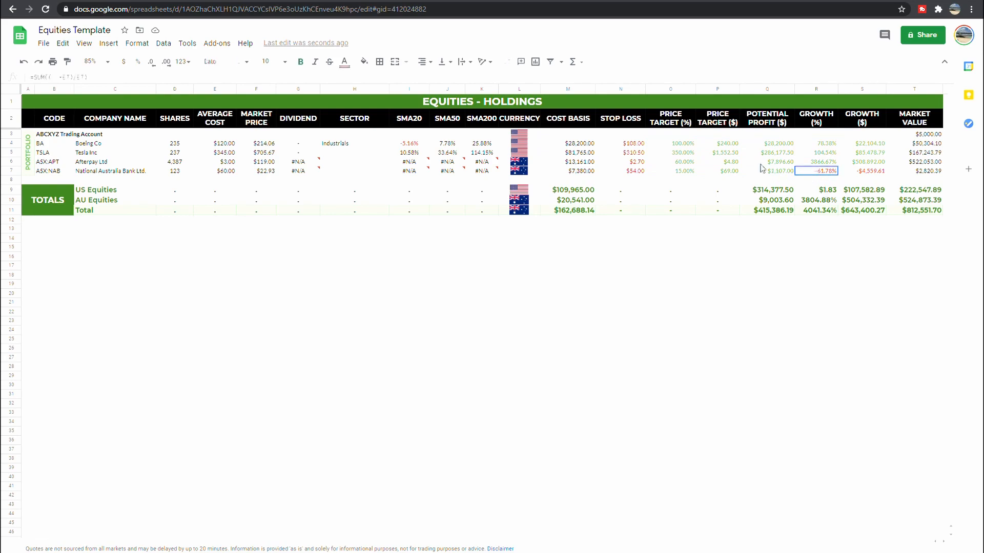
pyautogui.keyDown('shift'); pyautogui.click(722, 145); pyautogui.keyUp('shift')
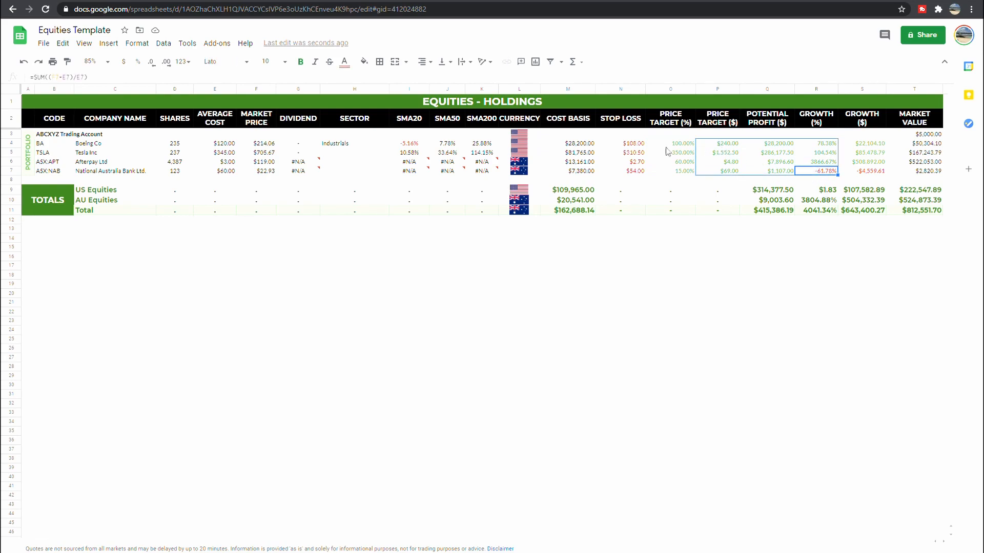
pyautogui.click(131, 46)
pyautogui.click(195, 285)
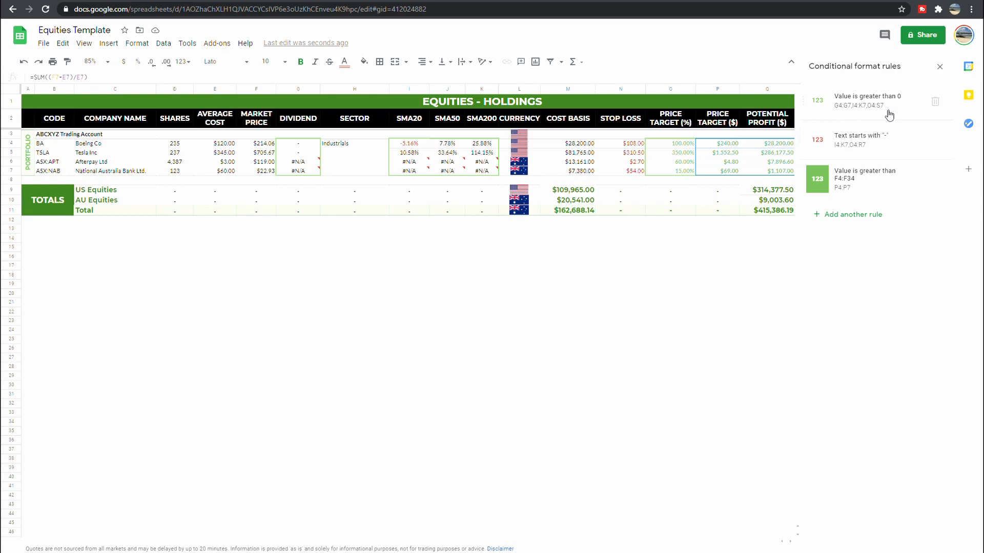
# Step: Add a draft conditional format rule on P4:R7 for values greater than 0 and view its fill colours
pyautogui.click(852, 215)
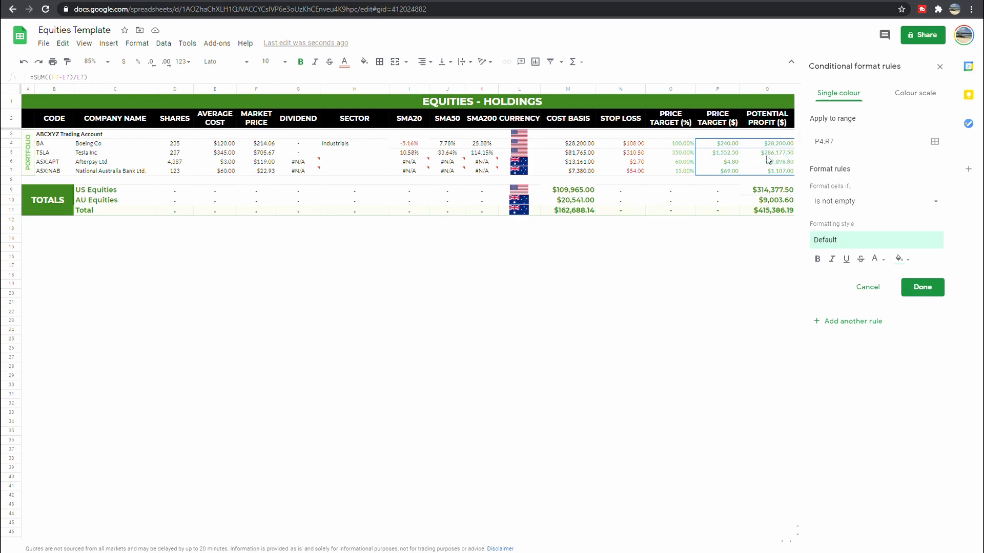
pyautogui.click(864, 206)
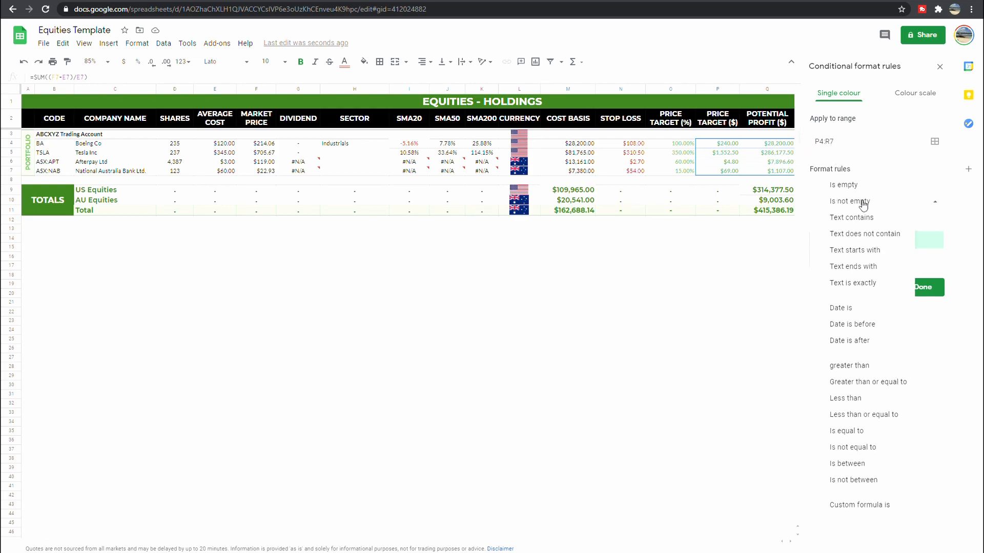
pyautogui.click(820, 304)
pyautogui.click(848, 231)
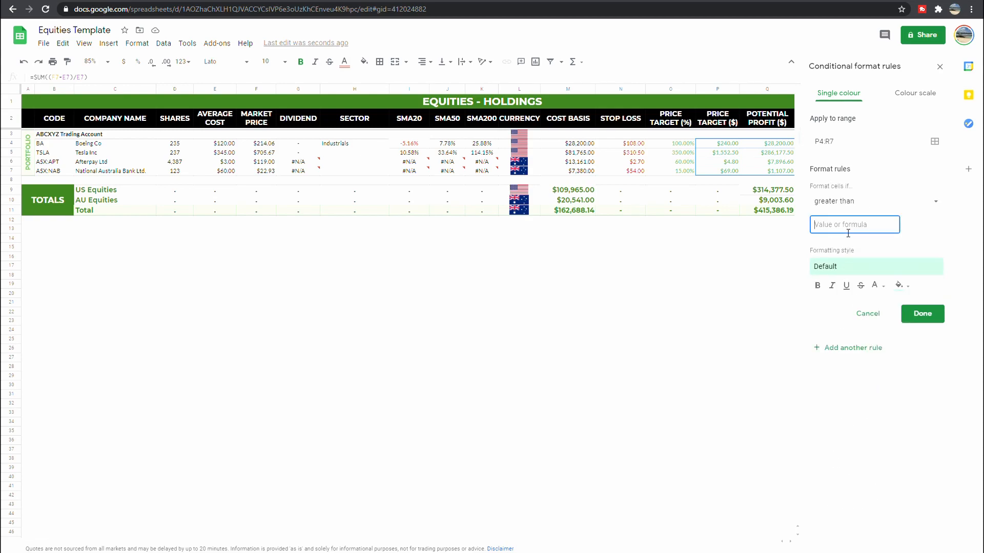
pyautogui.write('0')
pyautogui.click(901, 286)
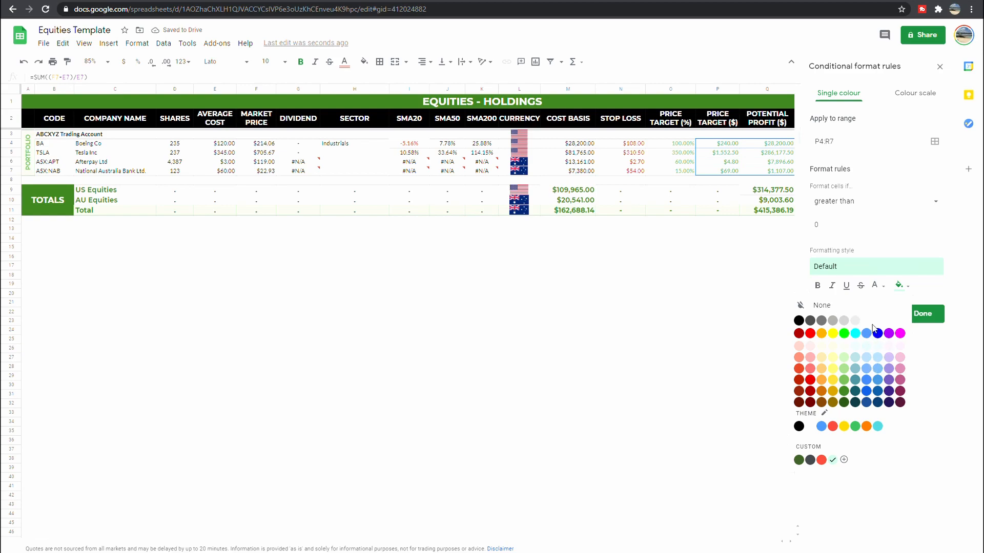
pyautogui.click(878, 301)
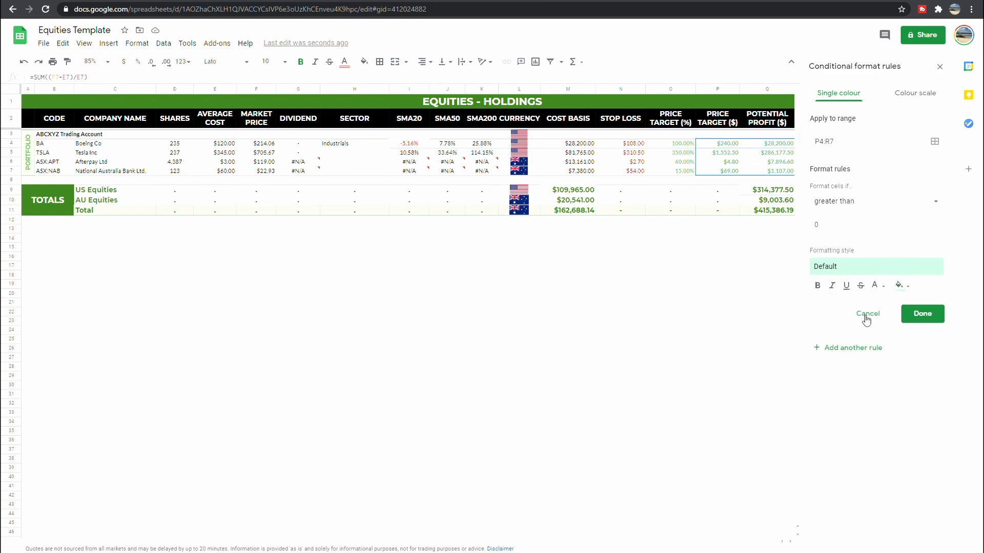
# Step: Switch the draft P4:R7 rule to less than 0, try a dark red fill and view the text colours
pyautogui.click(872, 207)
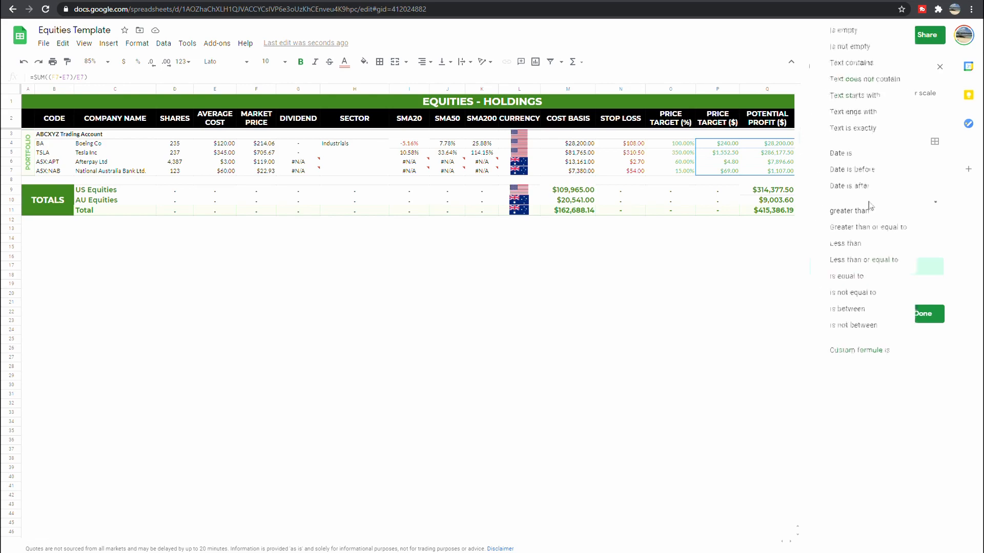
pyautogui.click(870, 248)
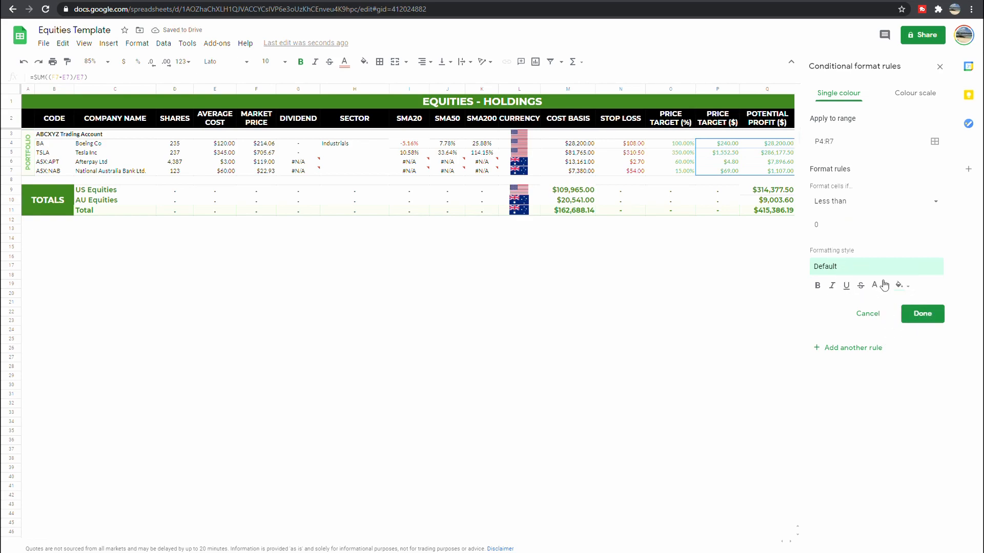
pyautogui.click(900, 286)
pyautogui.click(805, 340)
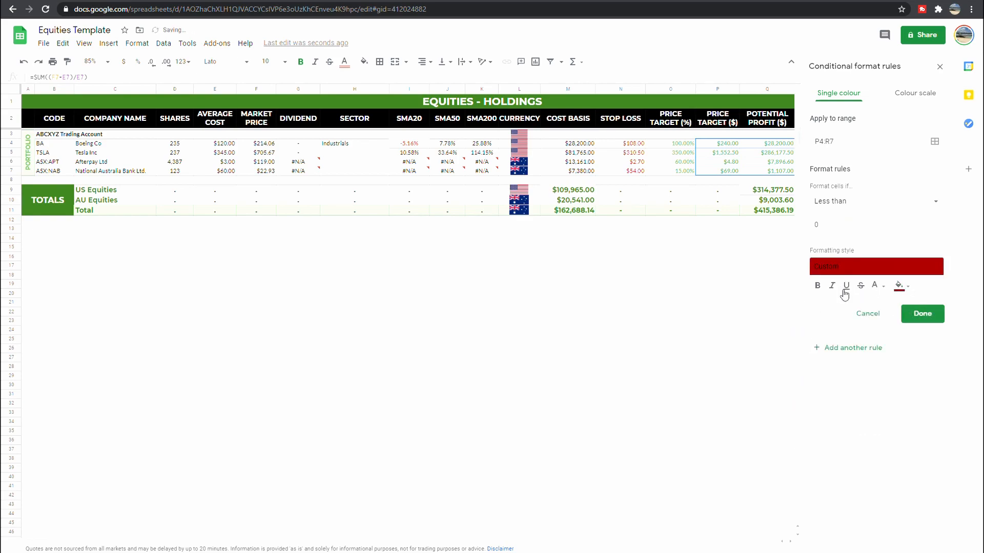
pyautogui.click(877, 291)
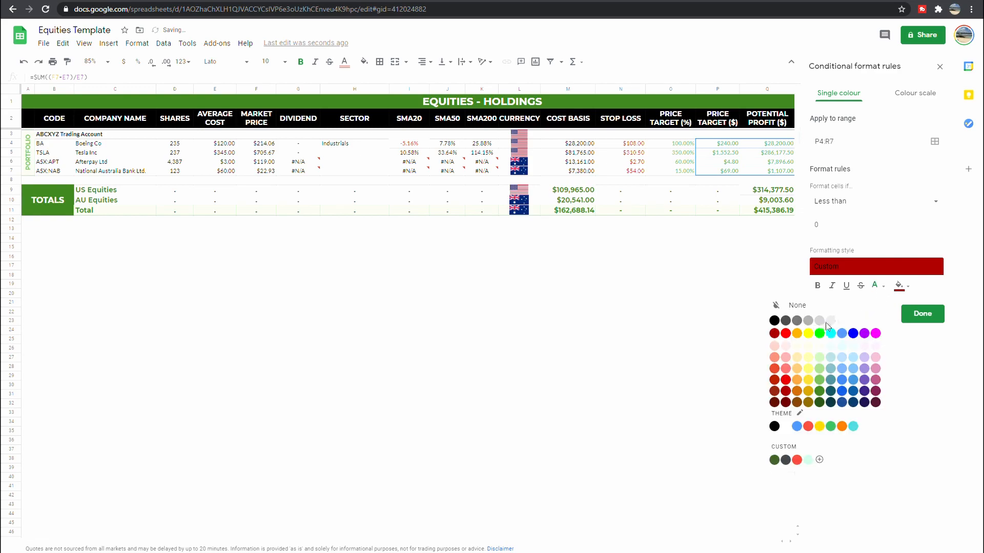
pyautogui.click(874, 324)
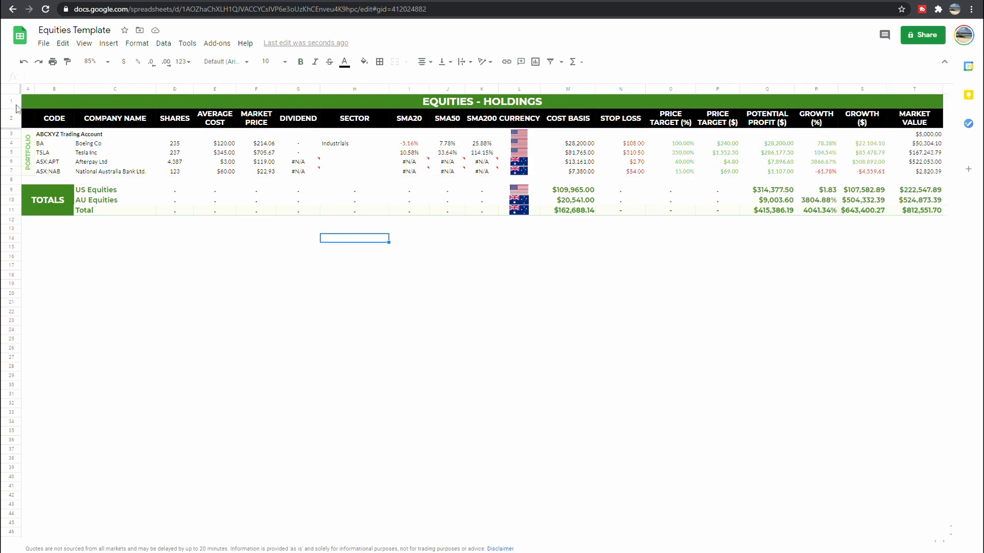
# Step: Check the frozen header while scrolling, and open the freeze options for rows 1 and 2
pyautogui.scroll(-2, 180, 195)
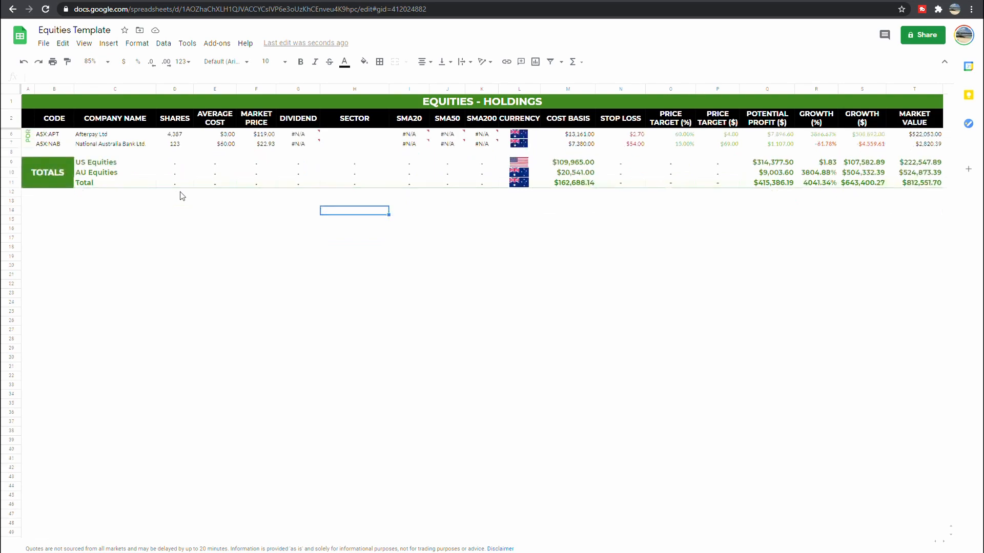
pyautogui.scroll(2, 180, 196)
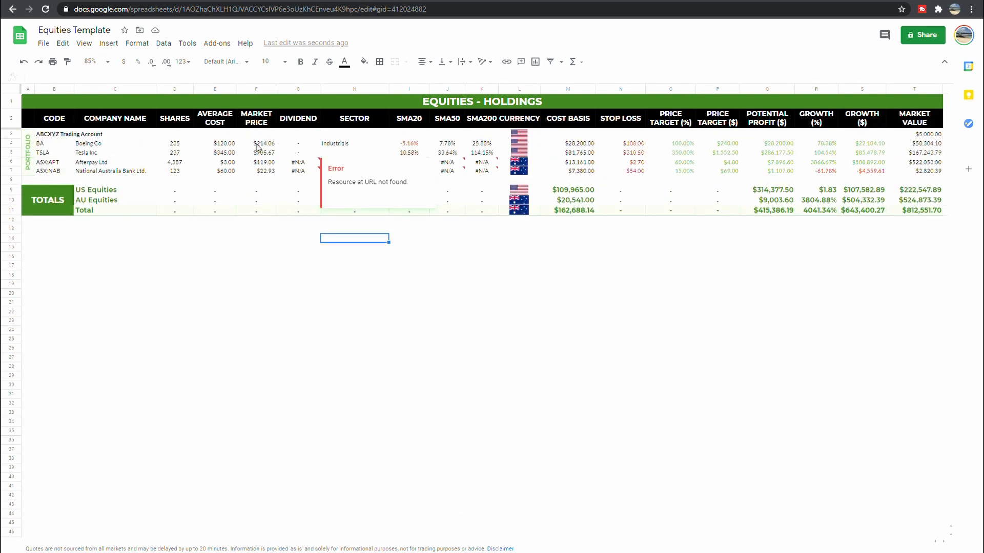
pyautogui.click(13, 101)
pyautogui.click(11, 118)
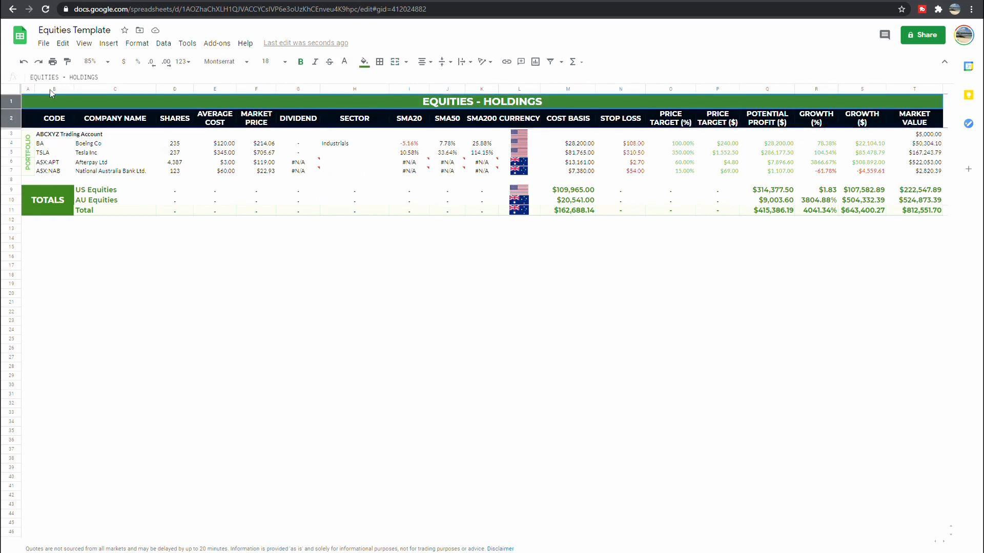
pyautogui.click(90, 46)
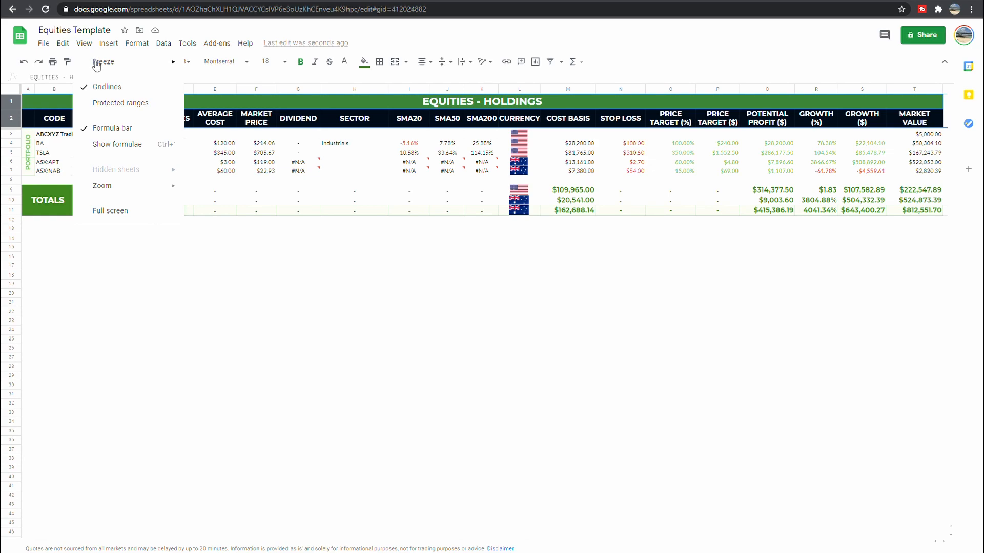
pyautogui.moveTo(97, 62)
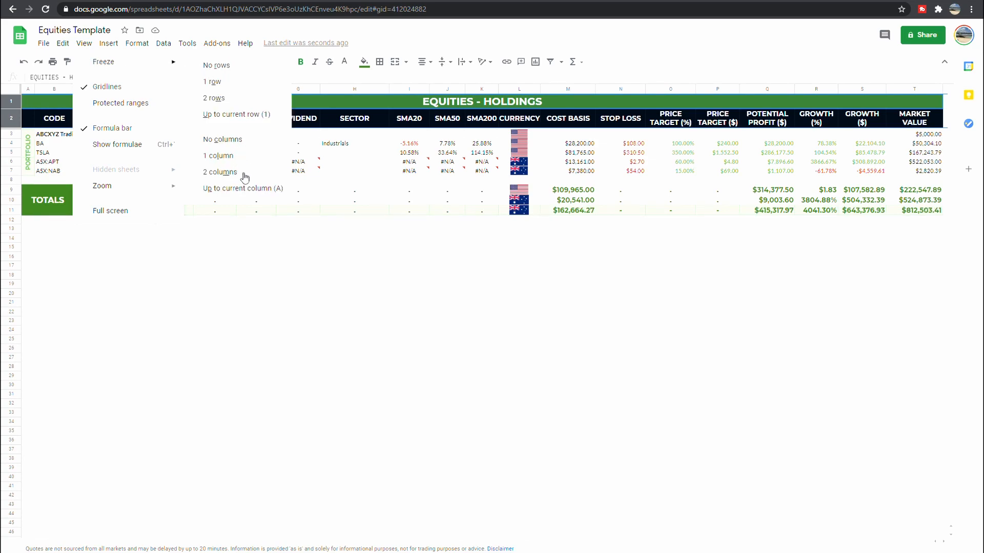